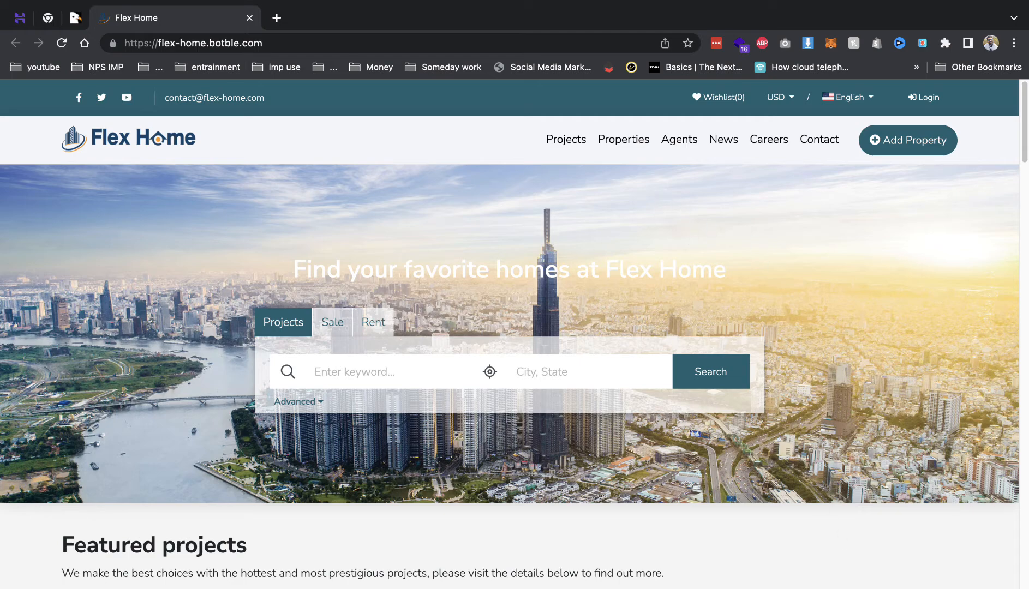
# Step: Browse the Flex Home demo: try Sale and Rent searches and view The Avila Apartments project
pyautogui.click(337, 323)
pyautogui.click(376, 322)
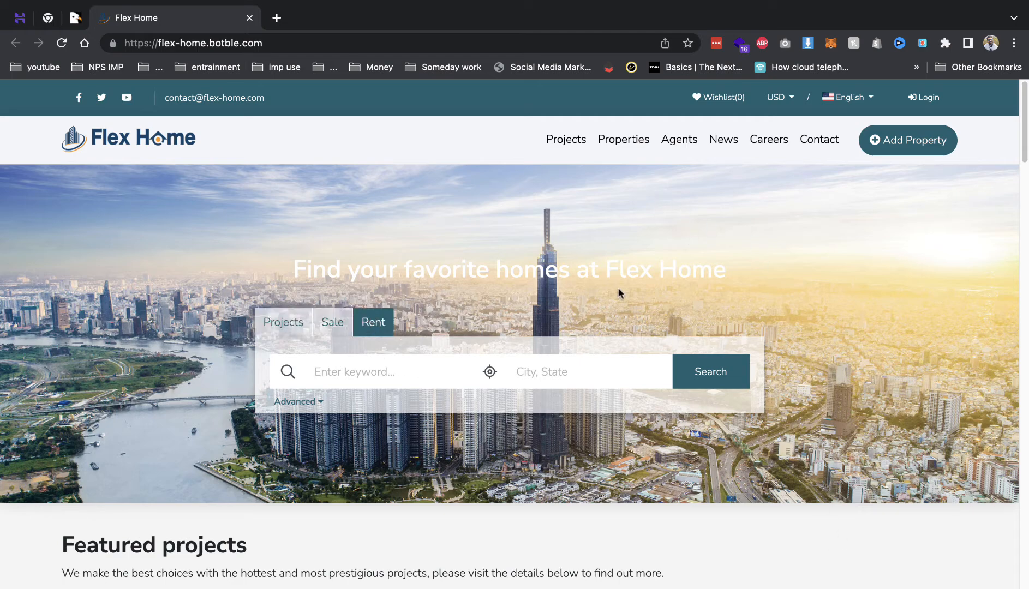
pyautogui.scroll(-5, 617, 287)
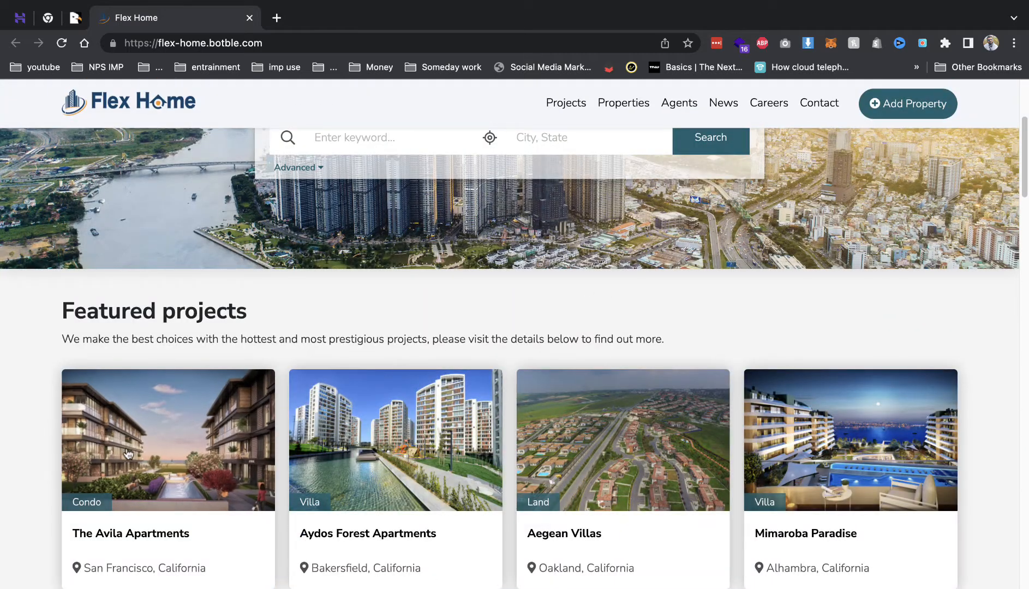
pyautogui.click(131, 452)
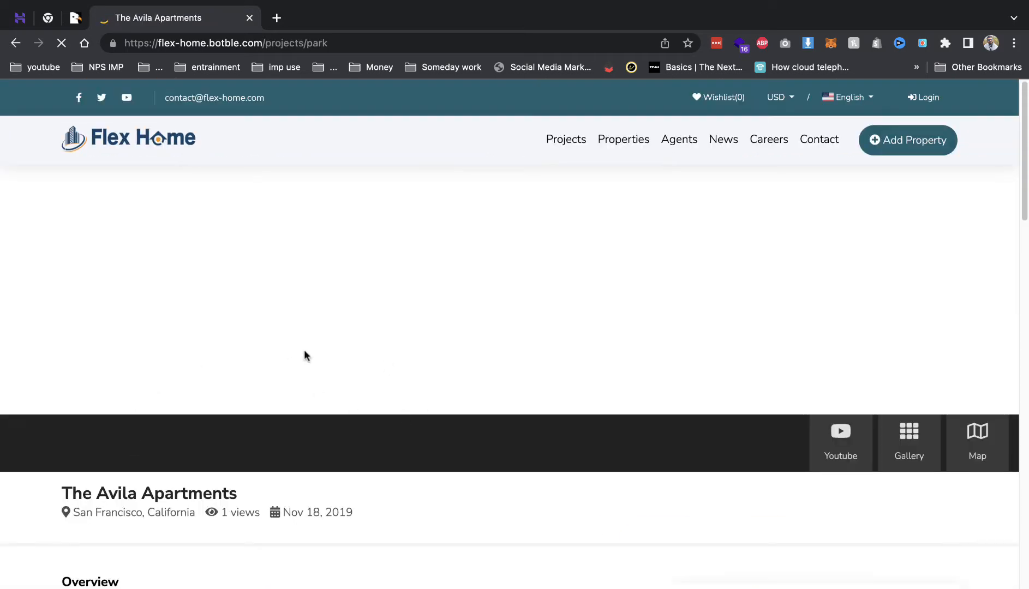
pyautogui.scroll(-3, 404, 353)
pyautogui.scroll(-2, 281, 359)
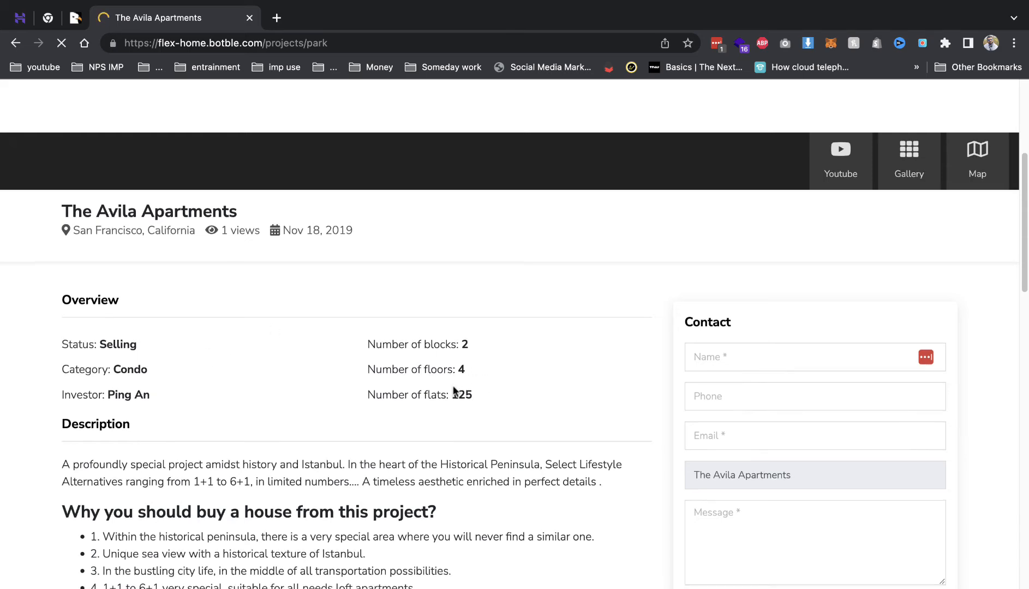
pyautogui.scroll(-7, 472, 366)
pyautogui.scroll(5, 453, 366)
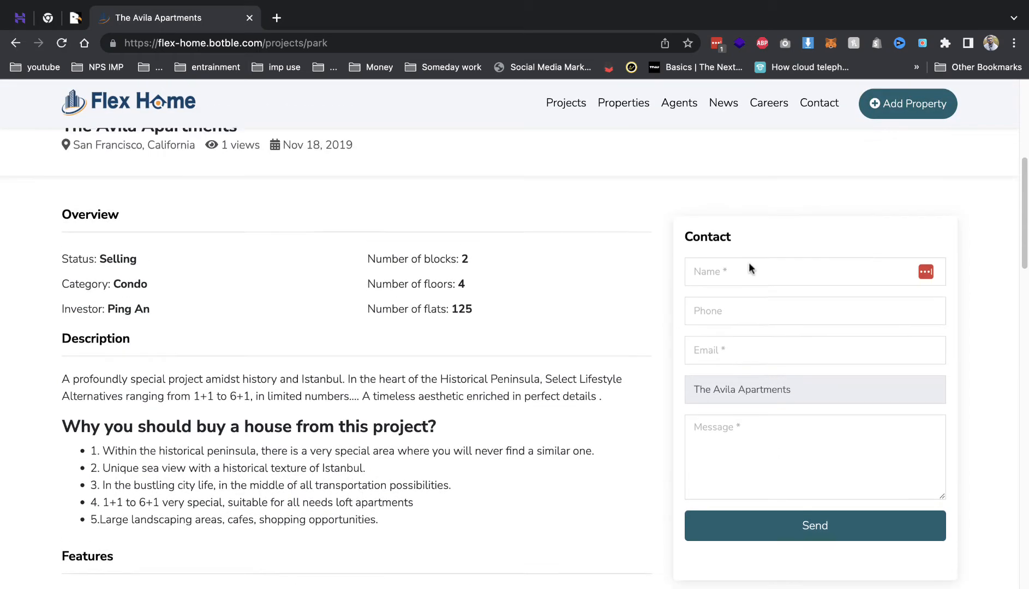
# Step: Explore the demo's agents, contact, add-property and projects pages
pyautogui.click(682, 106)
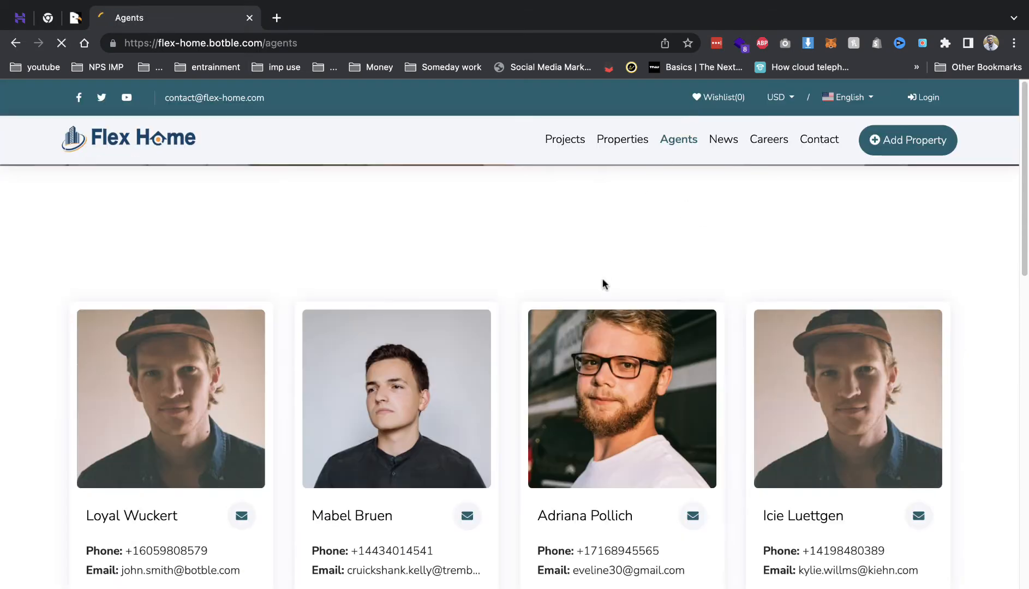
pyautogui.scroll(-10, 603, 284)
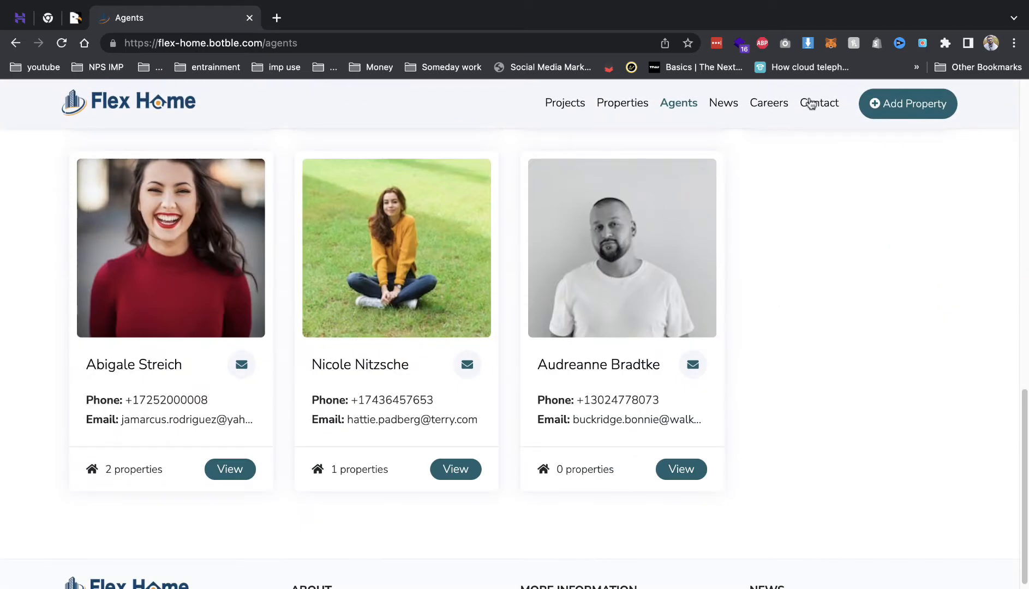
pyautogui.click(811, 104)
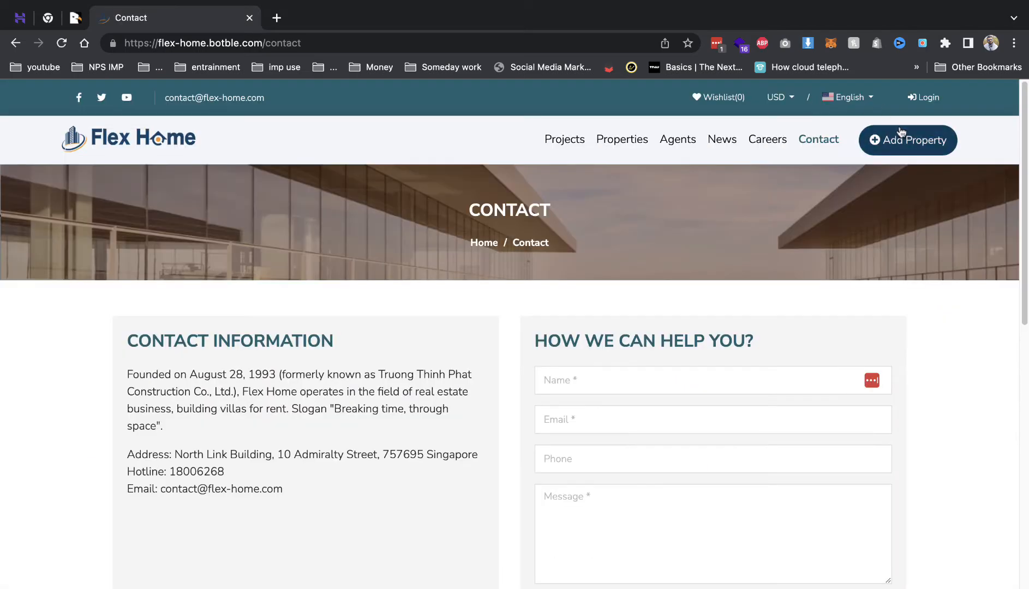
pyautogui.click(901, 132)
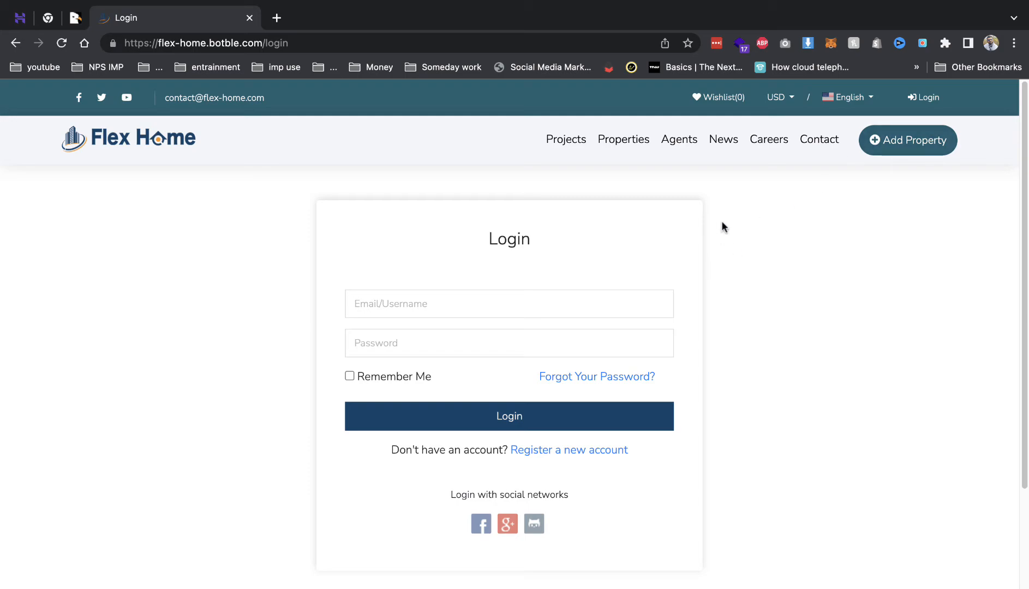
pyautogui.click(547, 140)
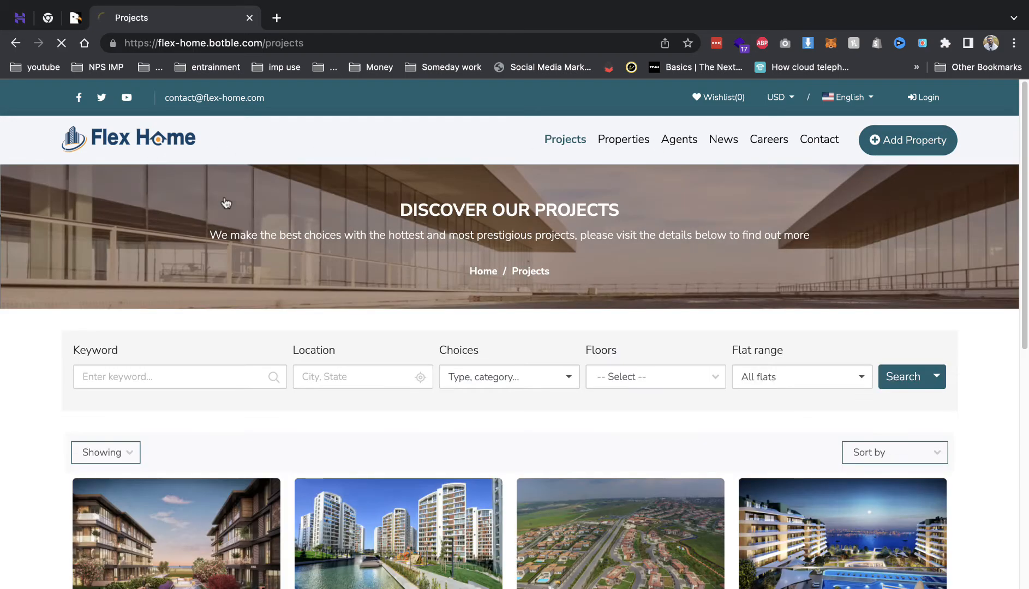
pyautogui.scroll(-9, 329, 402)
pyautogui.scroll(-10, 857, 396)
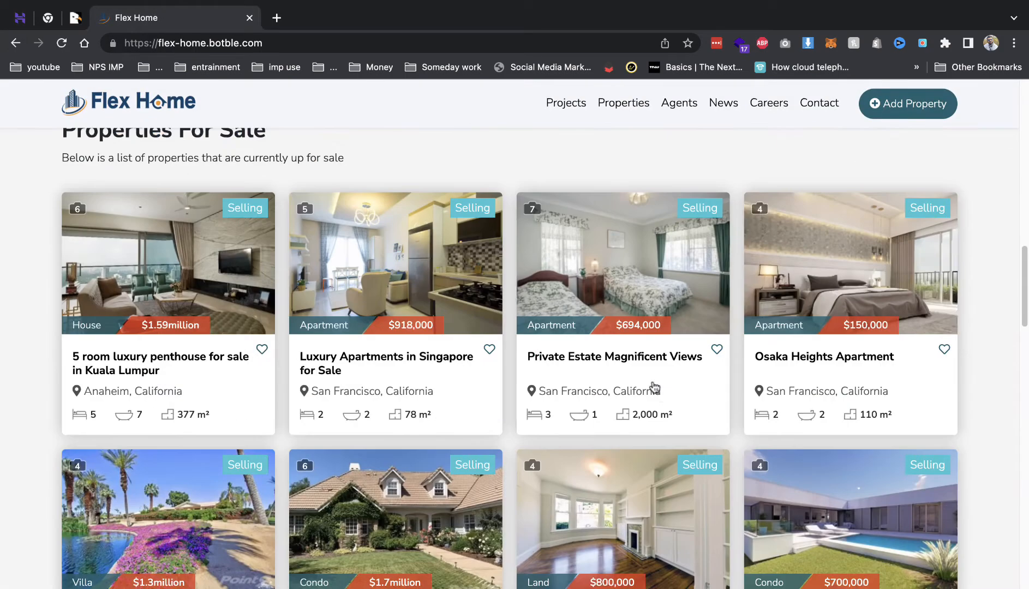
# Step: Close the demo and review the CodeCanyon item title and its $59 Regular License price
pyautogui.click(249, 17)
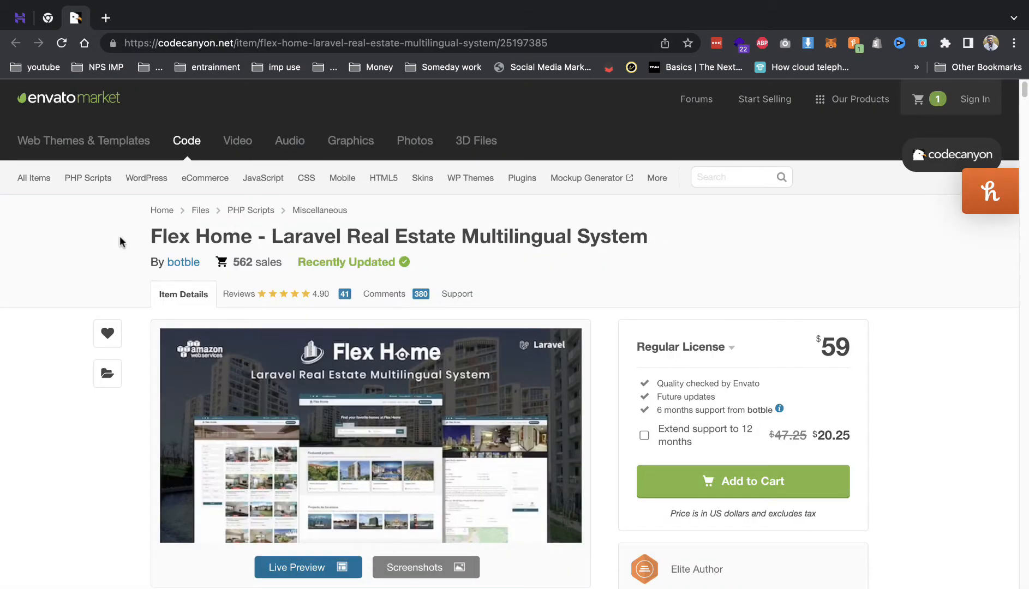
pyautogui.doubleClick(582, 235)
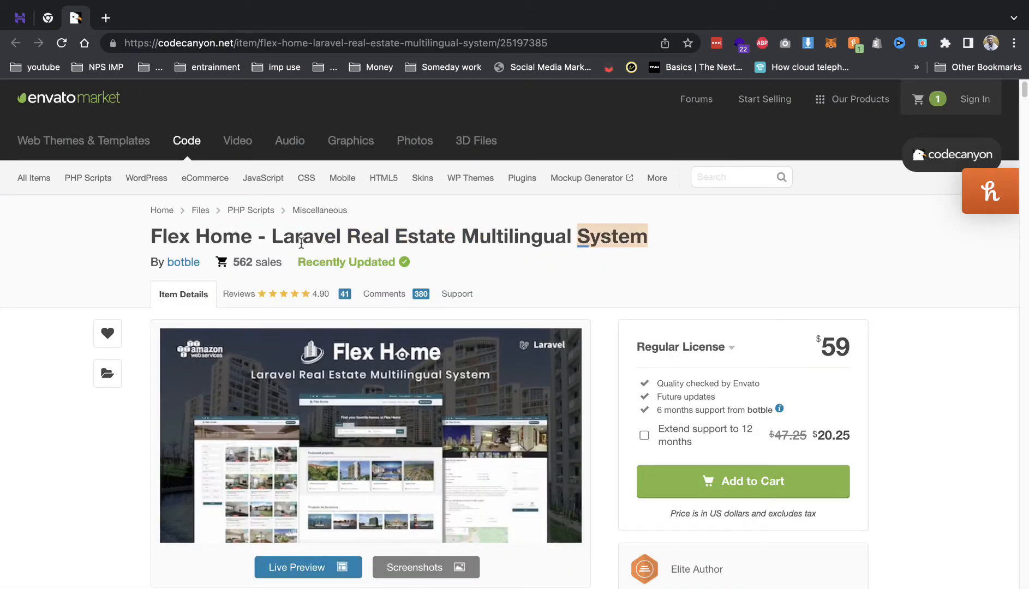
pyautogui.click(444, 233)
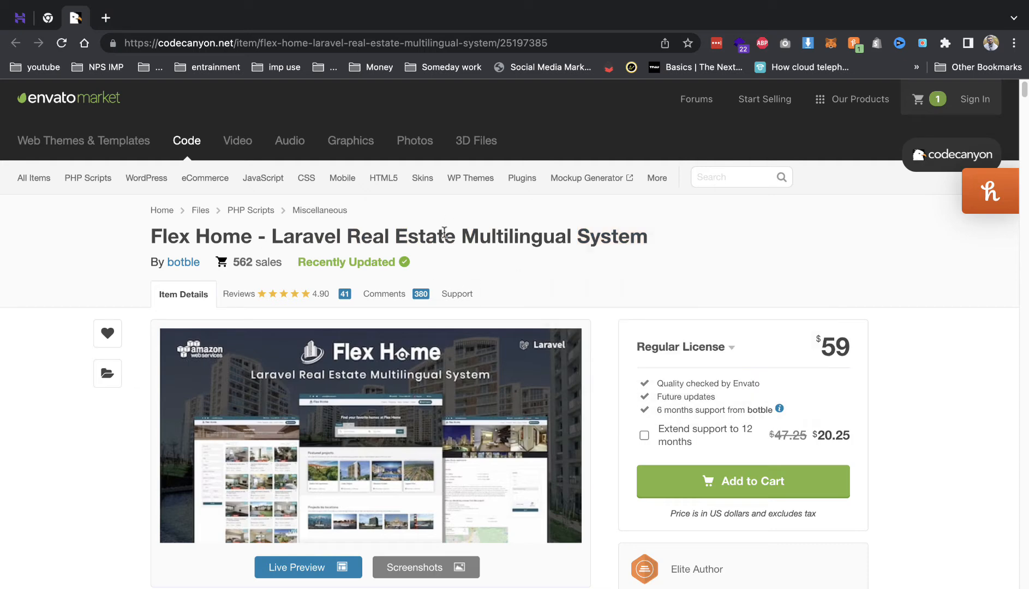
pyautogui.doubleClick(444, 234)
pyautogui.doubleClick(843, 345)
pyautogui.scroll(-1, 467, 359)
pyautogui.scroll(-4, 468, 359)
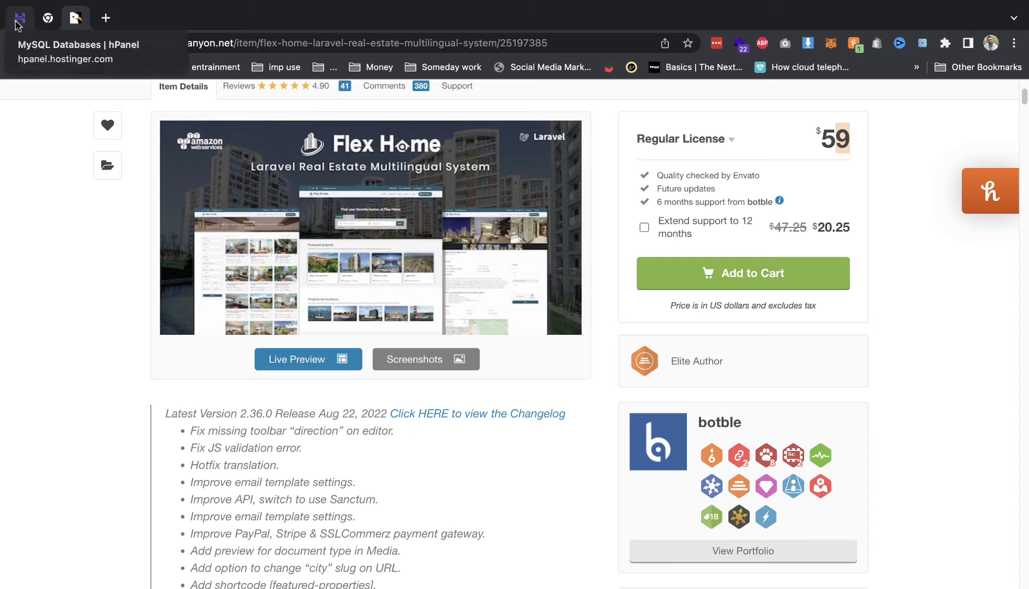
# Step: Close the CodeCanyon tab and go to the hPanel Subdomains page
pyautogui.click(20, 17)
pyautogui.rightClick(71, 19)
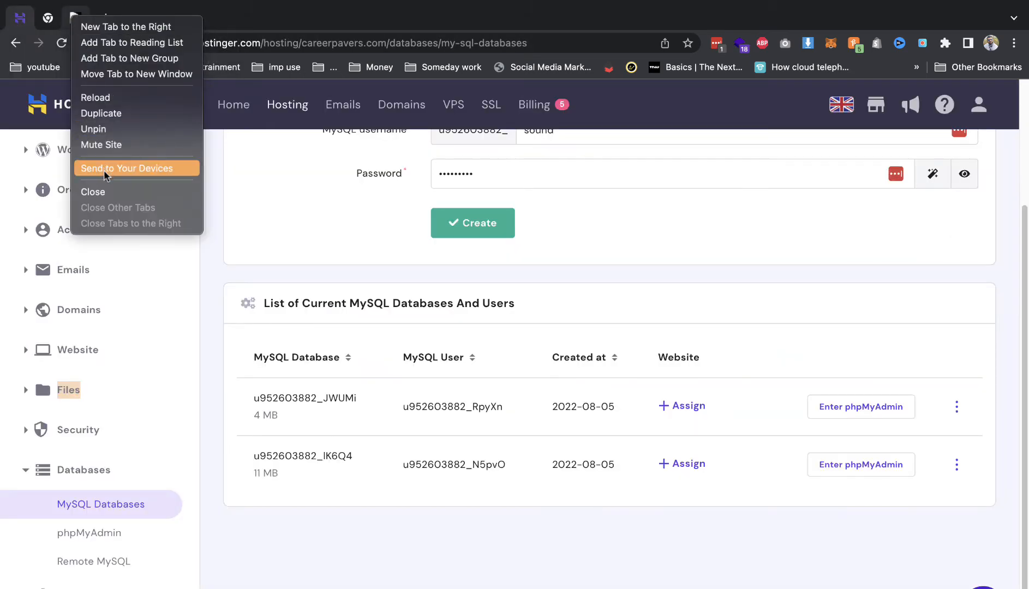
pyautogui.click(103, 191)
pyautogui.scroll(-1, 131, 333)
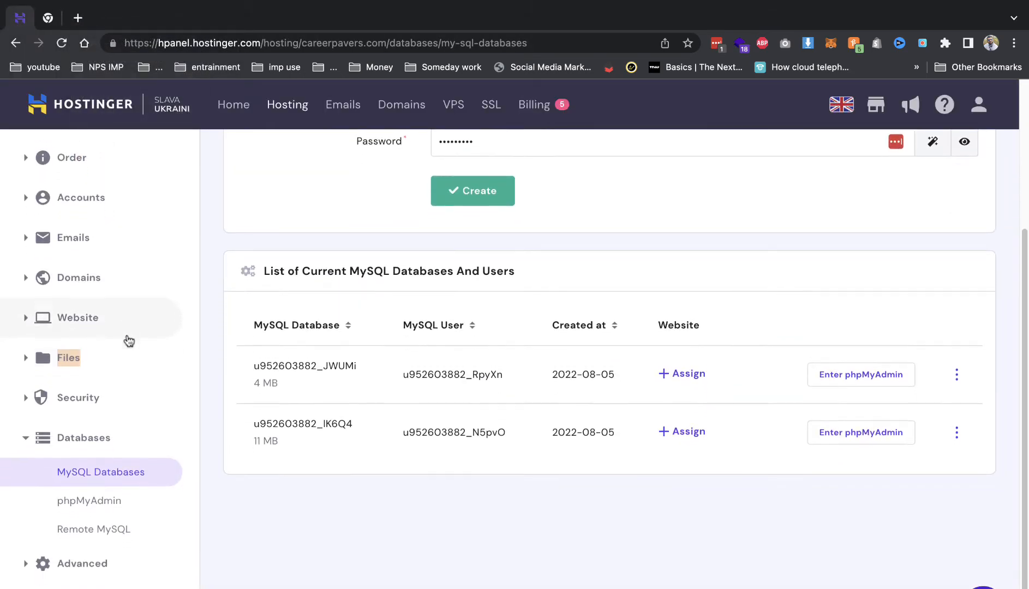
pyautogui.click(112, 270)
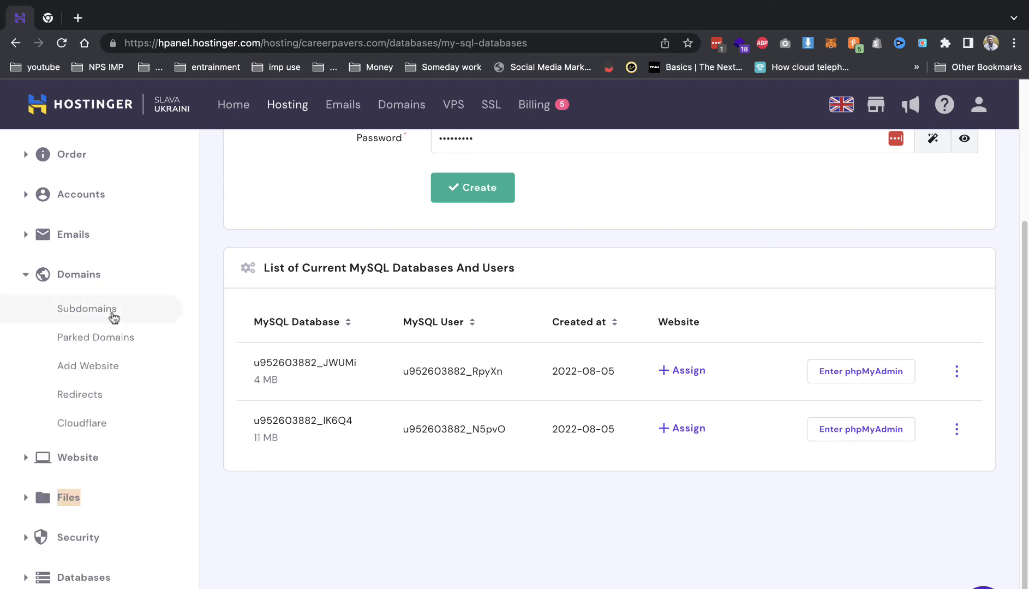
pyautogui.click(113, 318)
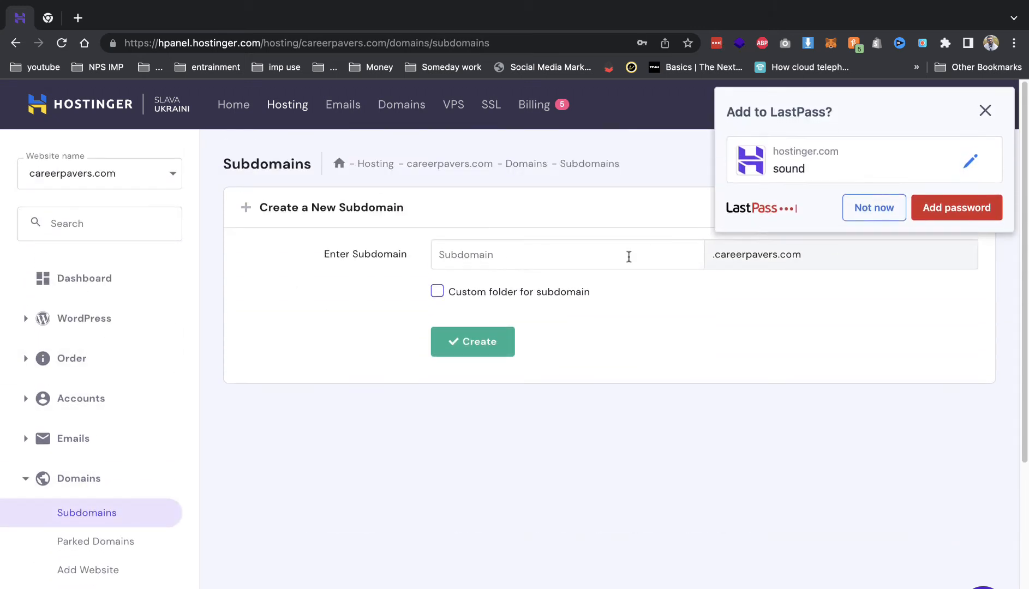
# Step: Create the subdomain 'home' with its own custom folder 'home'
pyautogui.click(628, 256)
pyautogui.write('home')
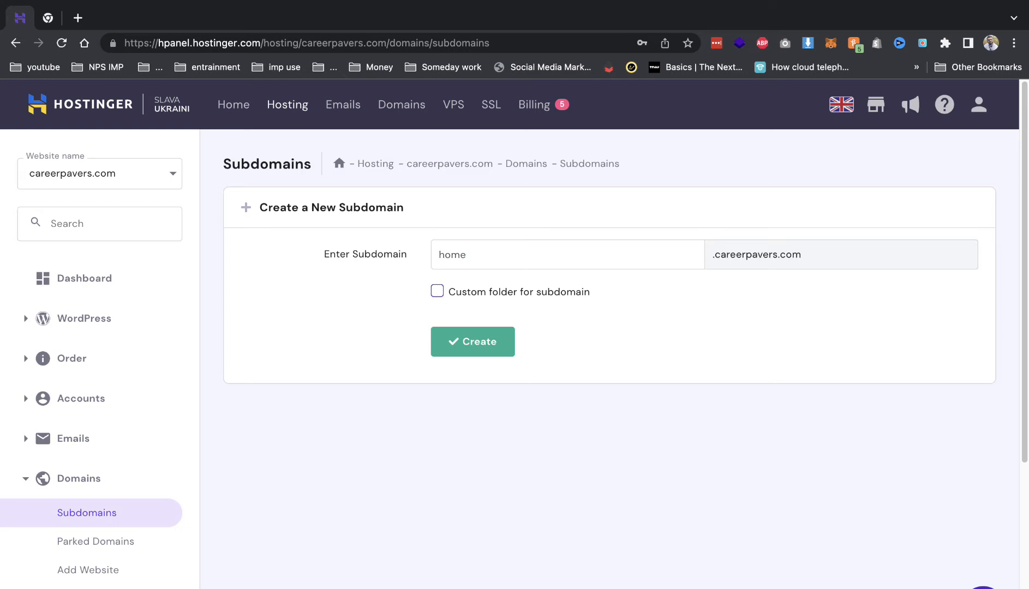
pyautogui.click(504, 294)
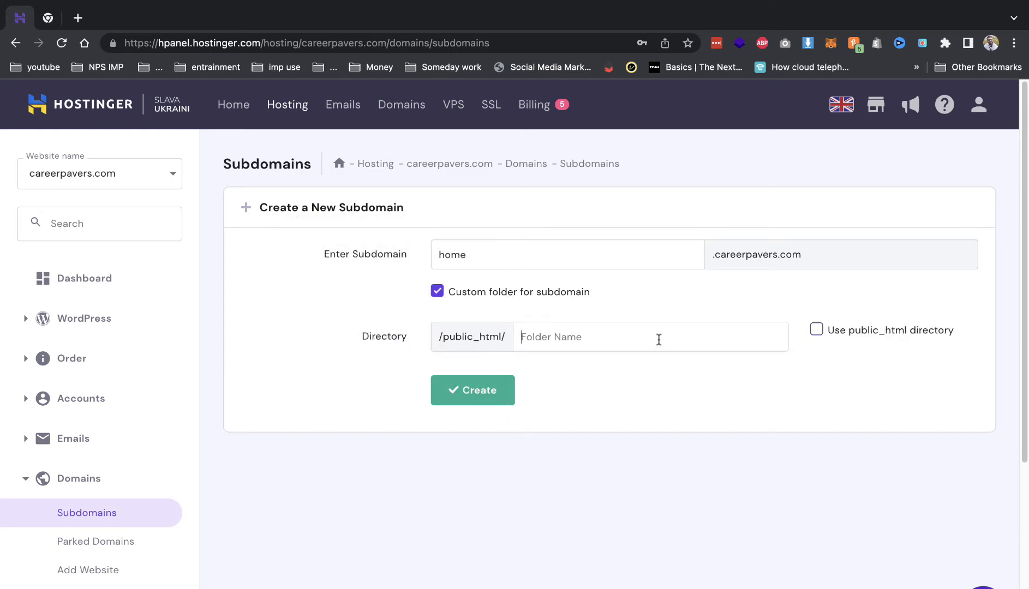
pyautogui.click(658, 339)
pyautogui.write('home')
pyautogui.click(487, 396)
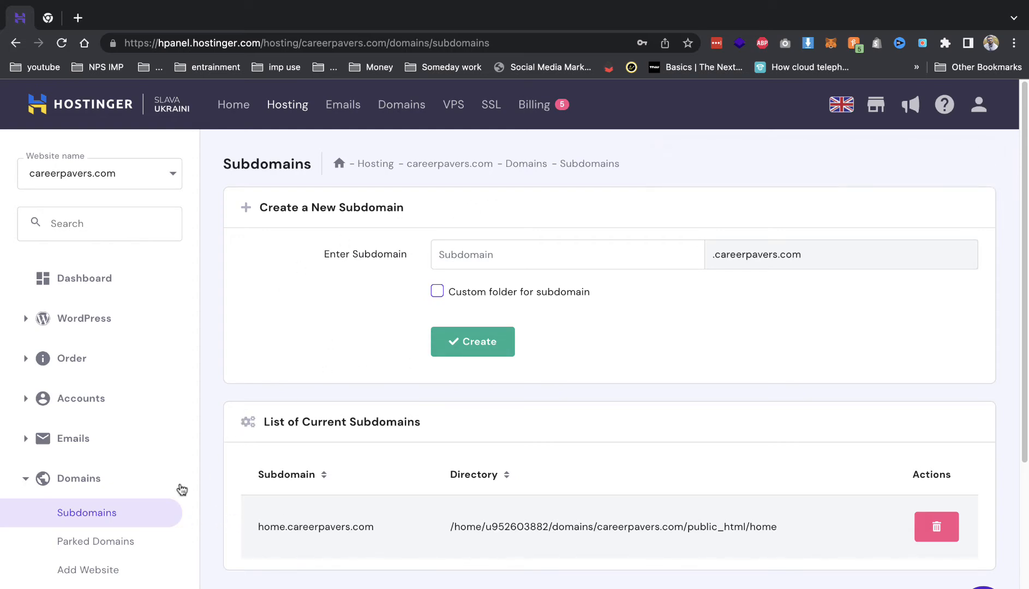
# Step: Launch the File manager (beta) in a new tab
pyautogui.scroll(-5, 182, 488)
pyautogui.click(96, 446)
pyautogui.scroll(5, 327, 327)
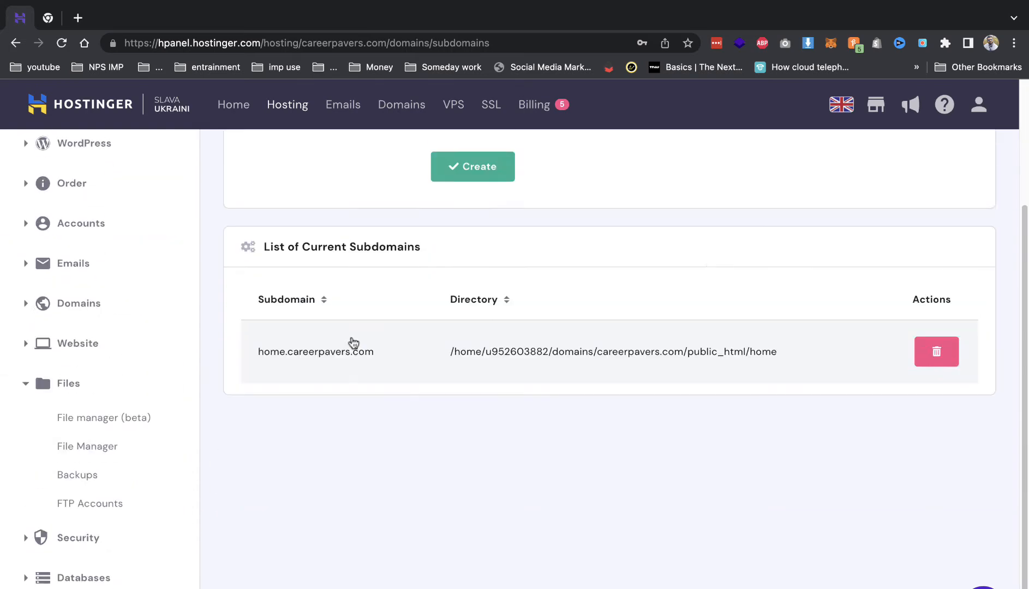
pyautogui.scroll(-5, 273, 415)
pyautogui.click(115, 365)
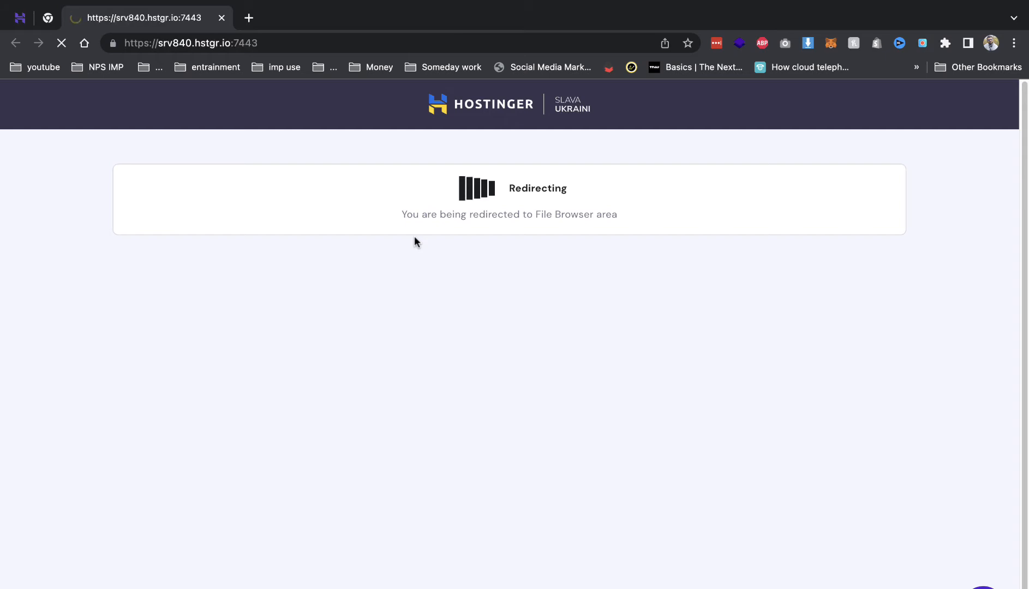
# Step: Open public_html/home in File Browser and start a file upload
pyautogui.doubleClick(322, 246)
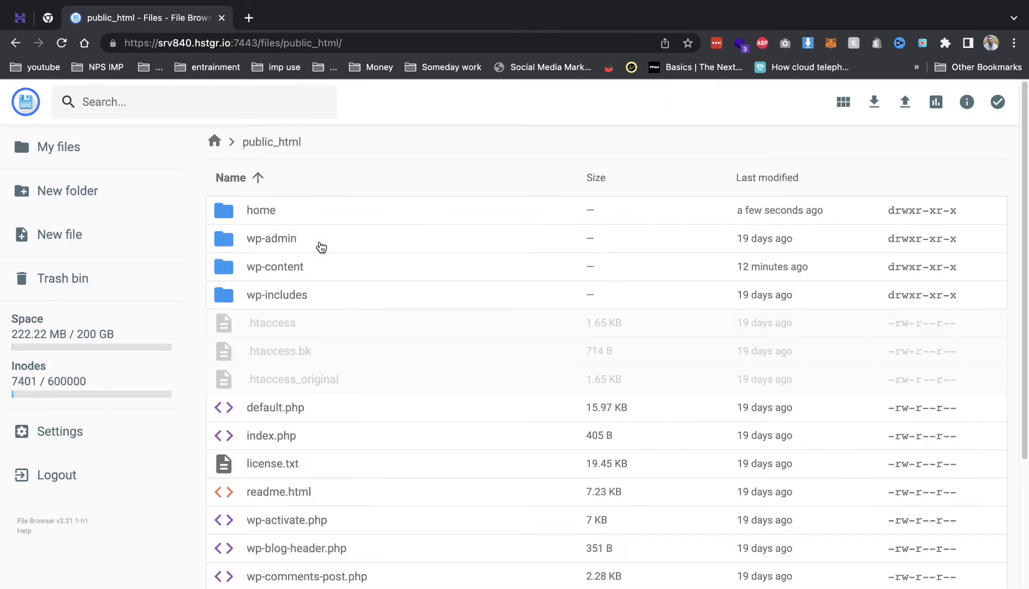
pyautogui.click(281, 222)
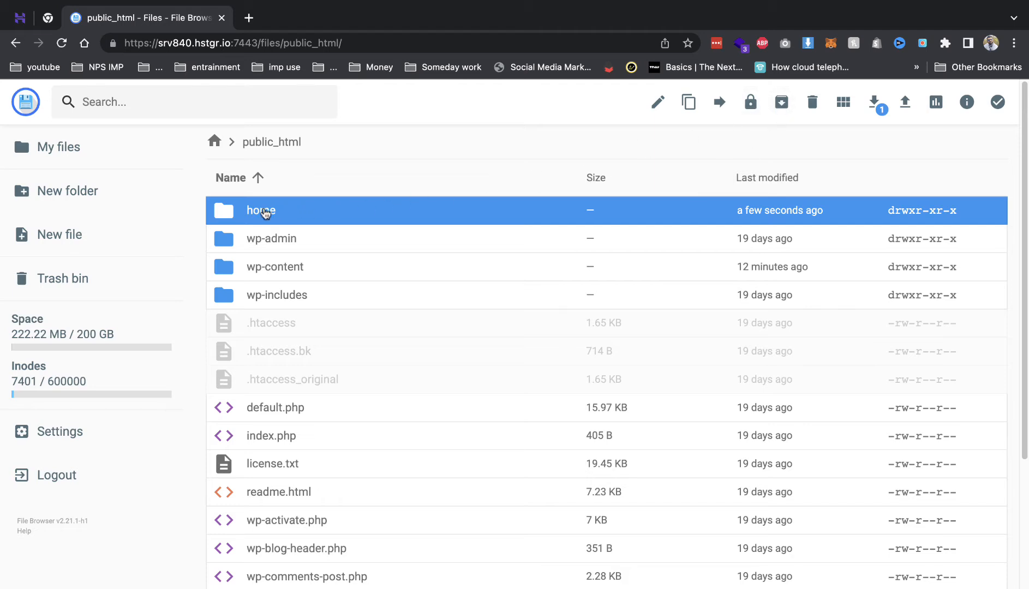
pyautogui.doubleClick(243, 210)
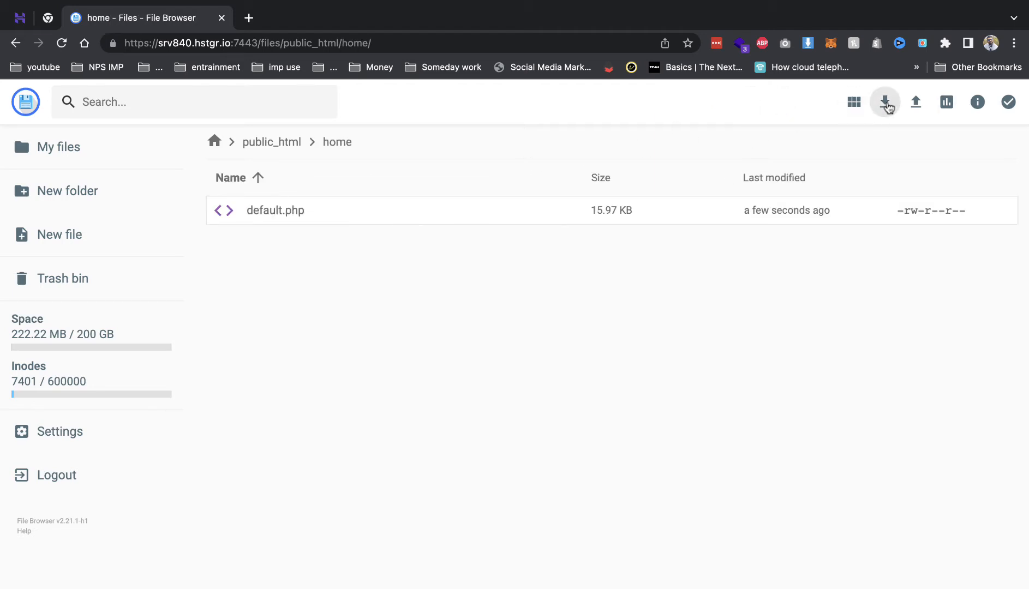
pyautogui.click(917, 103)
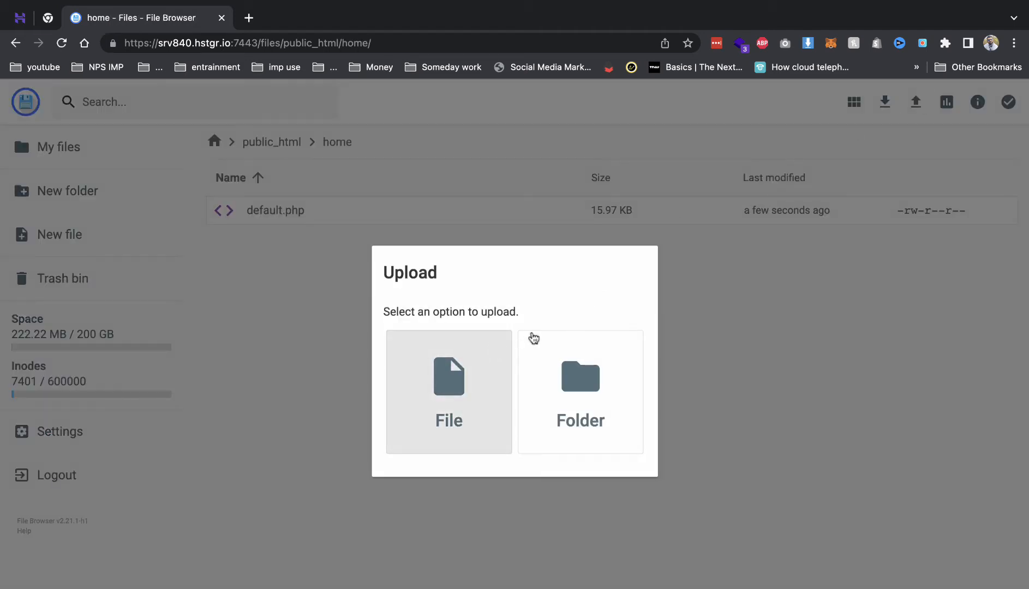
pyautogui.click(424, 377)
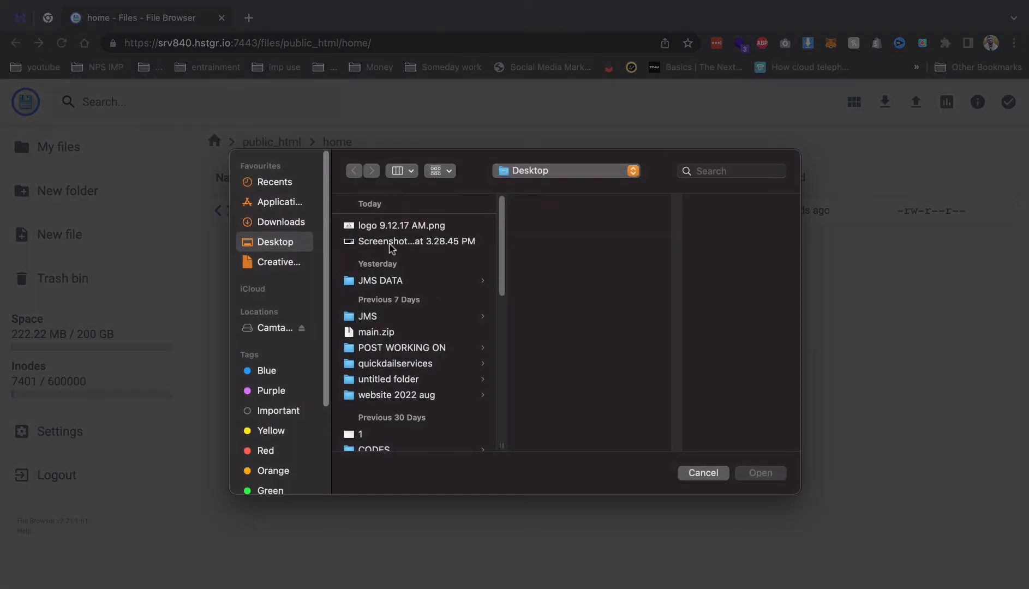
# Step: Pick main.zip from the Desktop to upload, then go back to the hPanel tab
pyautogui.click(300, 223)
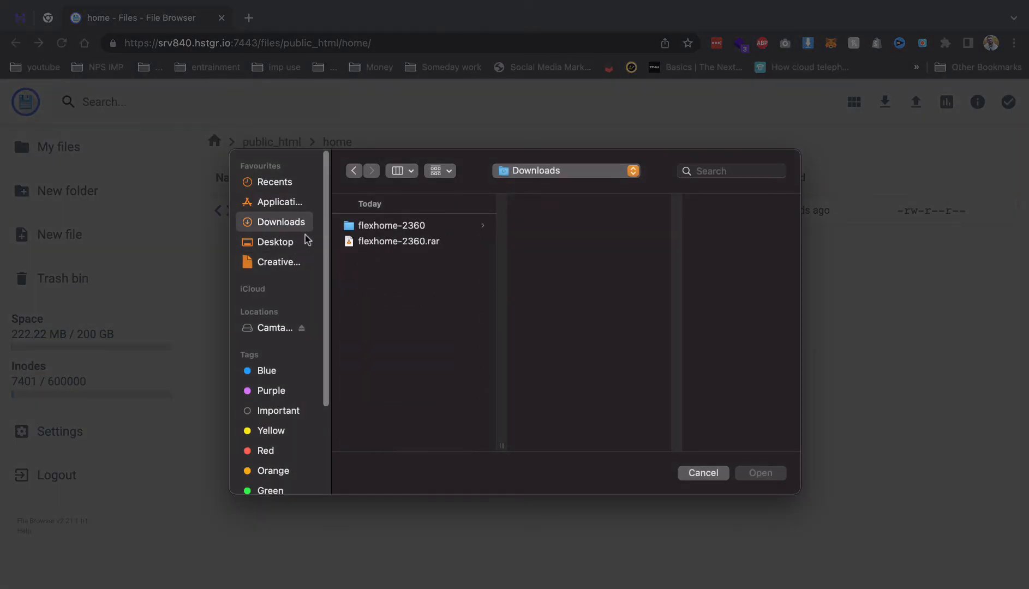
pyautogui.click(460, 226)
pyautogui.click(547, 226)
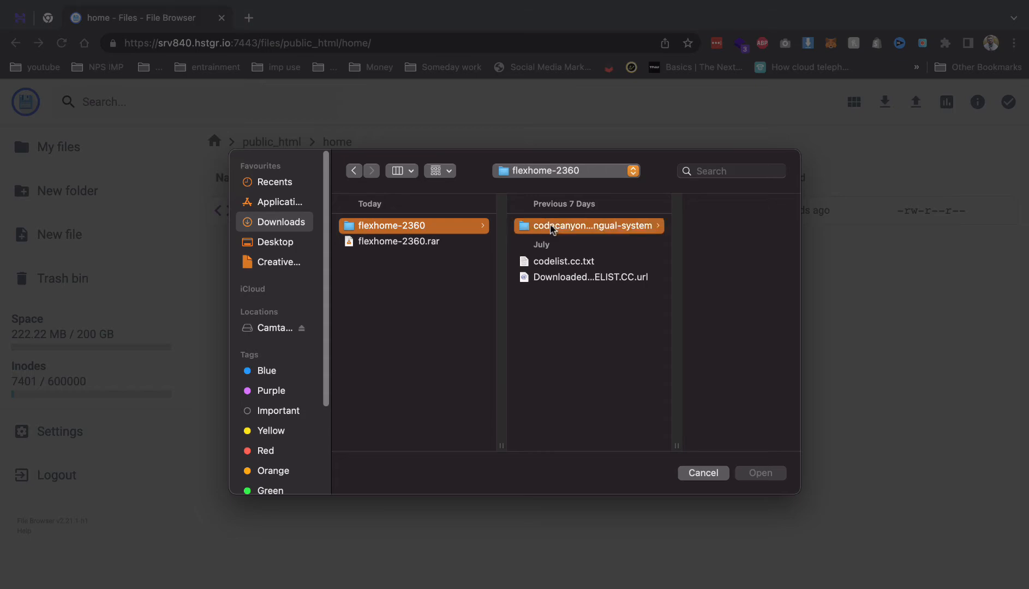
pyautogui.click(673, 226)
pyautogui.click(269, 243)
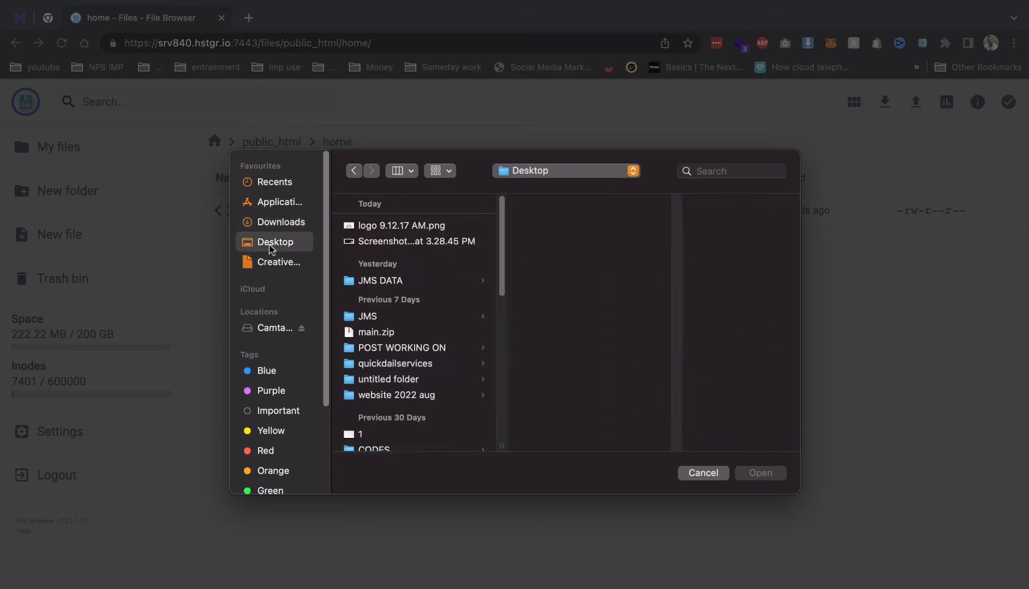
pyautogui.doubleClick(389, 333)
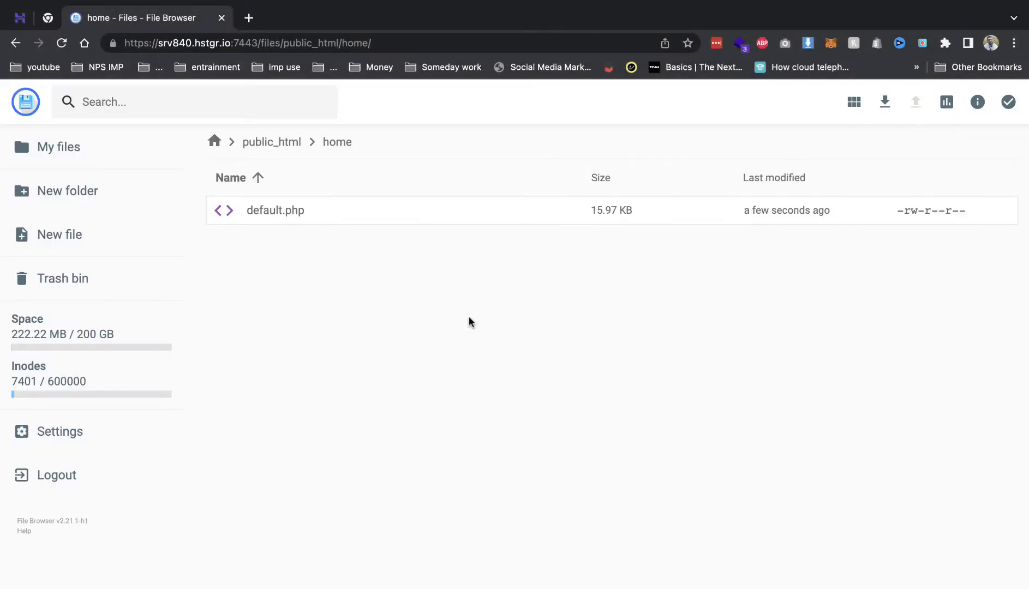
pyautogui.click(20, 18)
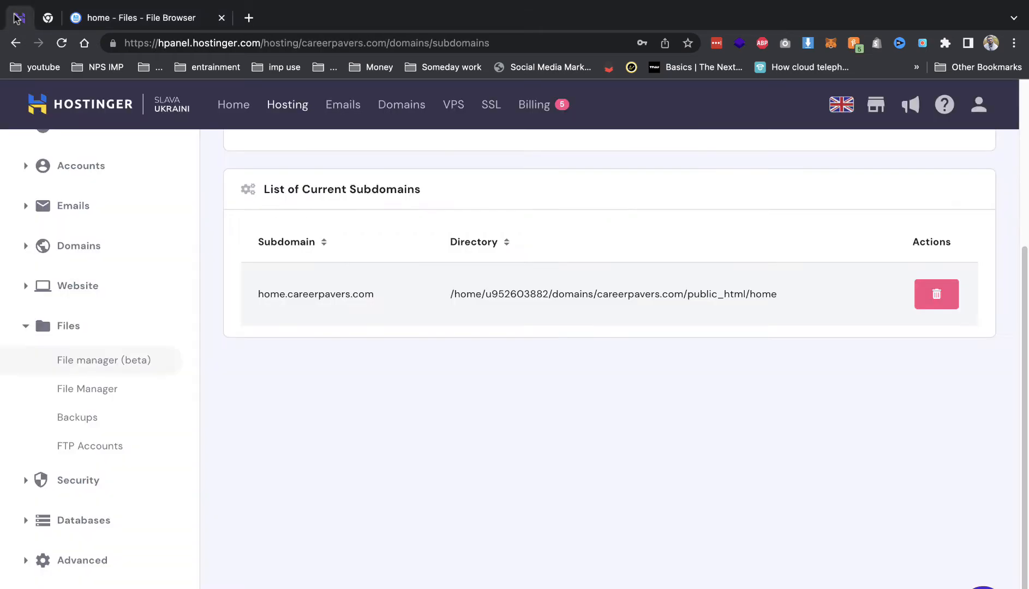
# Step: Go to the MySQL Databases page under Databases
pyautogui.click(100, 521)
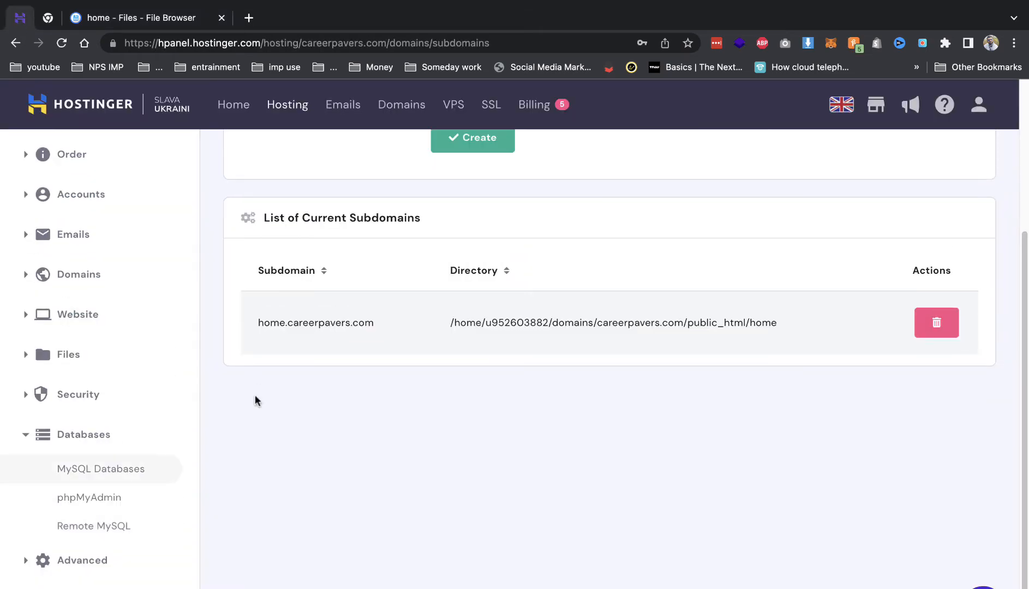
pyautogui.scroll(5, 437, 305)
pyautogui.scroll(-4, 115, 528)
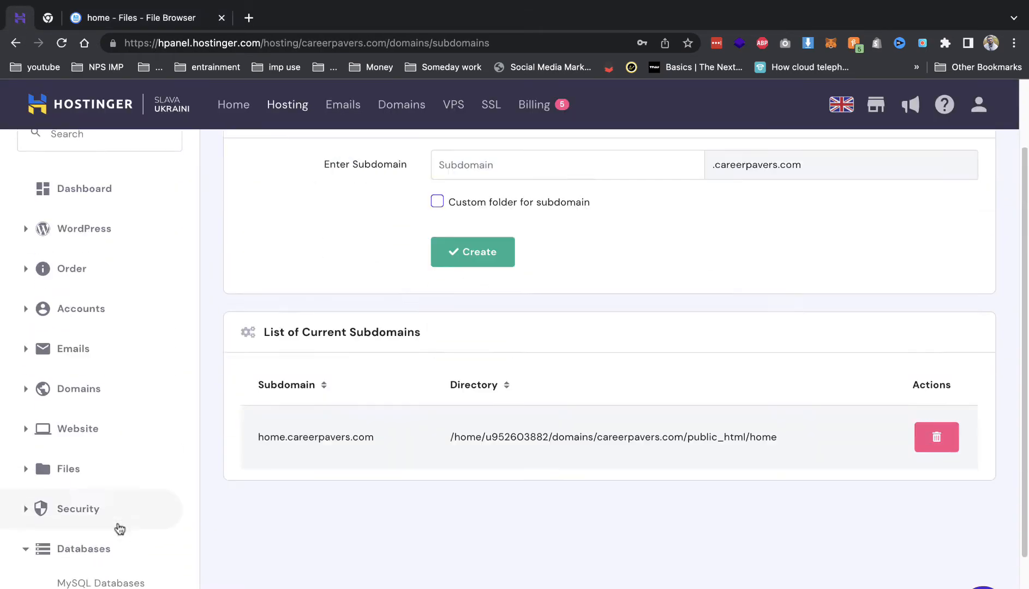
pyautogui.click(104, 470)
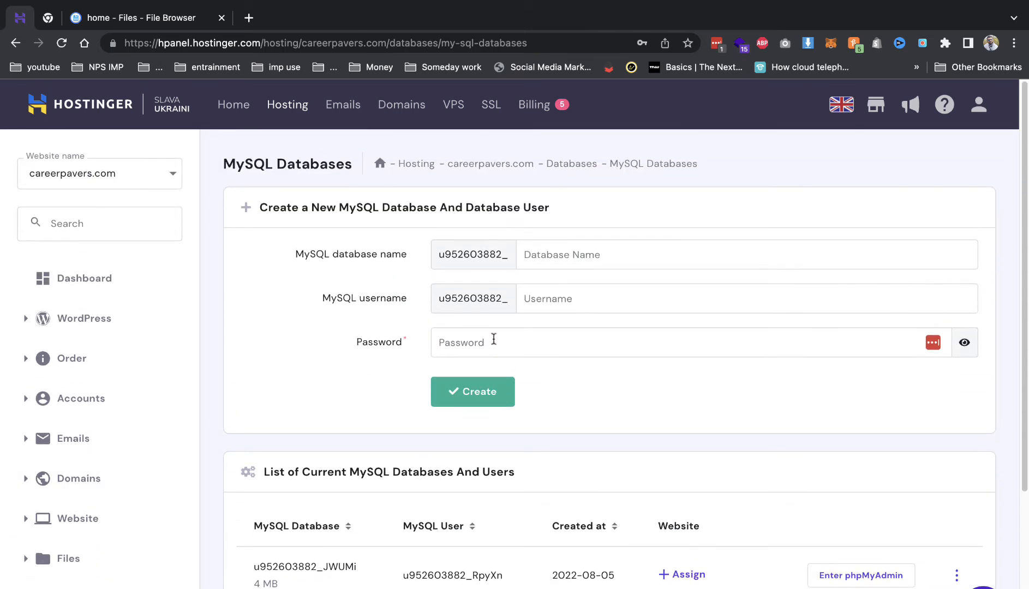
# Step: Create a database and user both named 'home' with a new password
pyautogui.click(602, 257)
pyautogui.press('Tab')
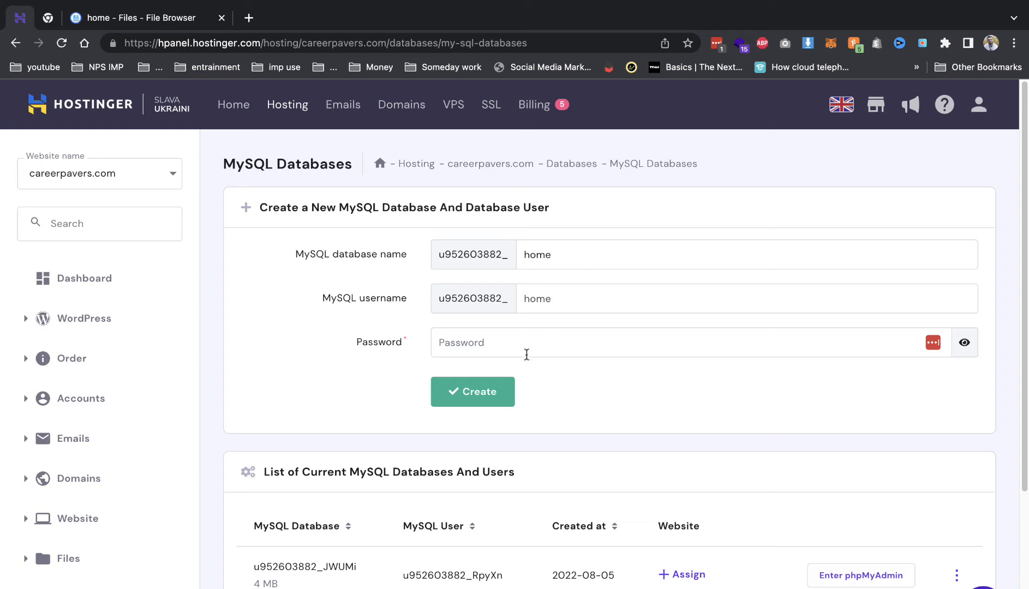
pyautogui.click(526, 350)
pyautogui.write('a')
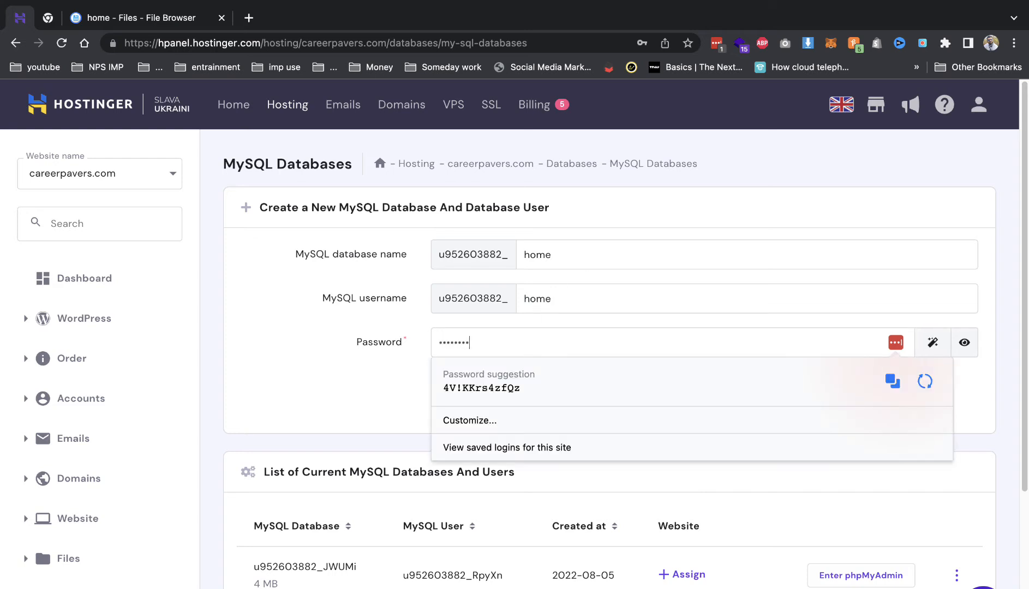
pyautogui.click(404, 346)
pyautogui.click(452, 388)
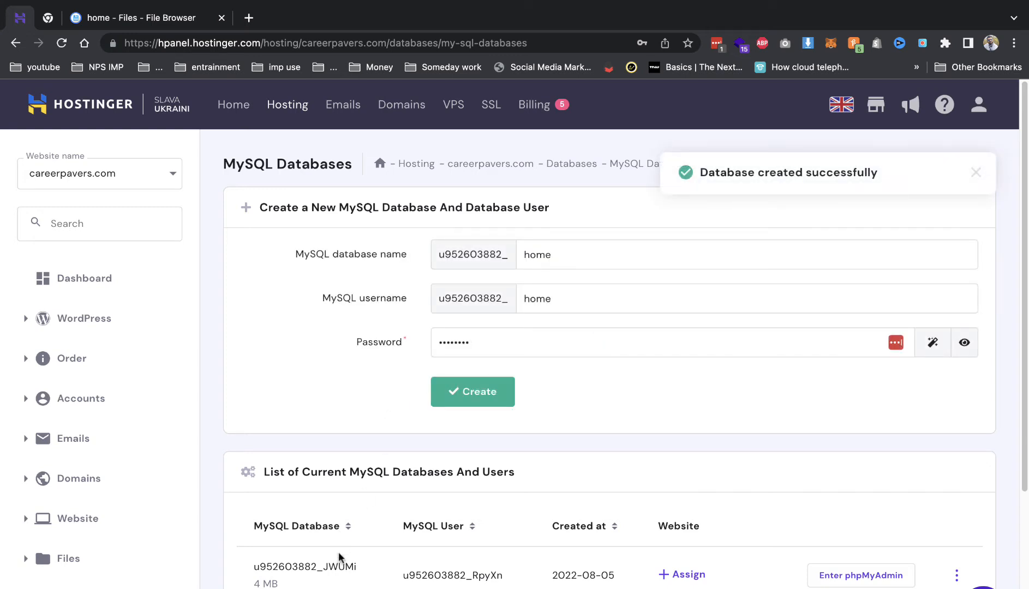
# Step: Copy the new home database's full name and return to File Browser
pyautogui.scroll(-4, 344, 556)
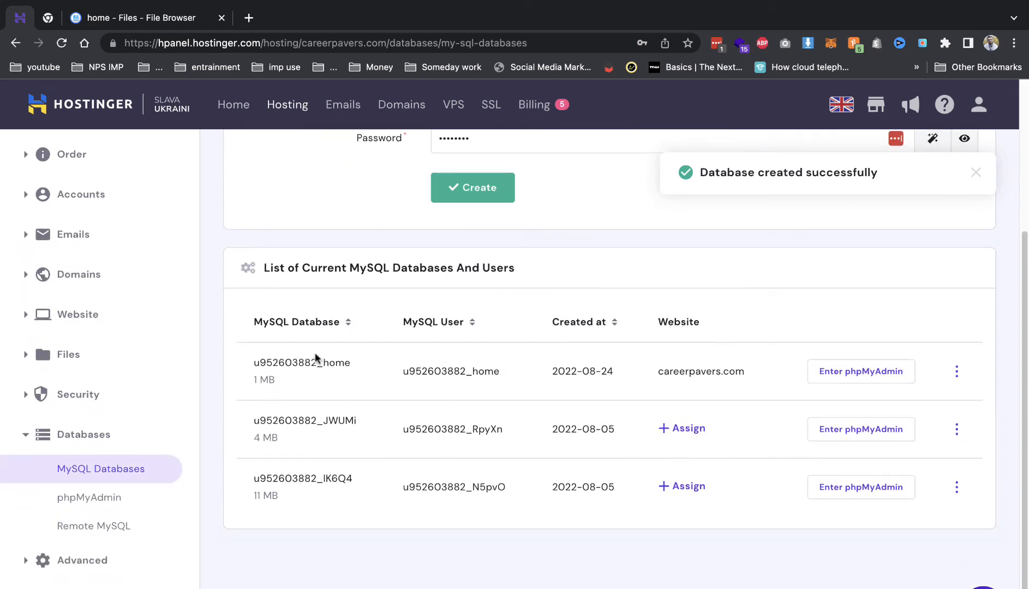
pyautogui.doubleClick(304, 363)
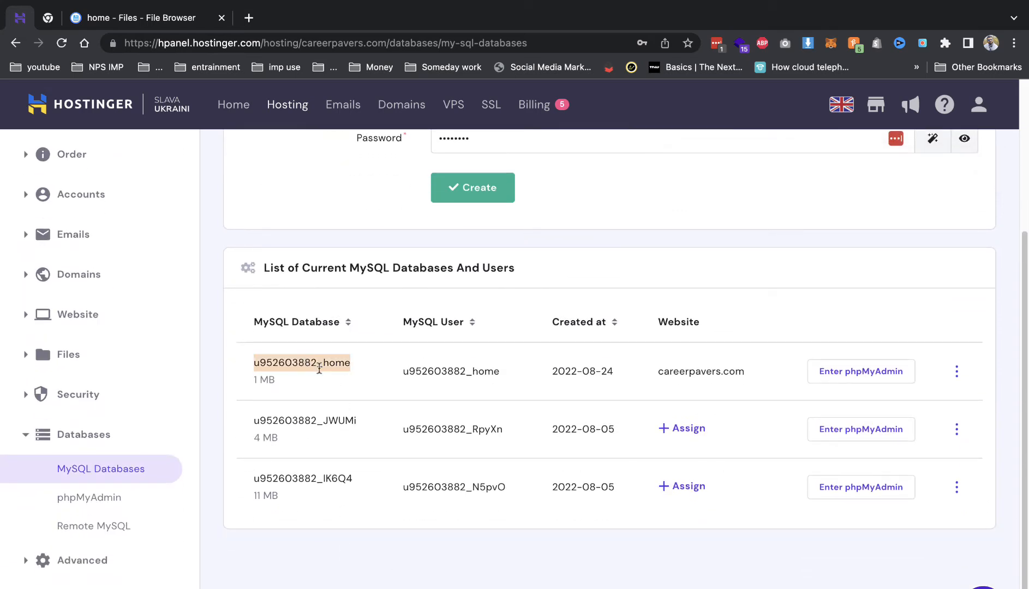
pyautogui.click(138, 24)
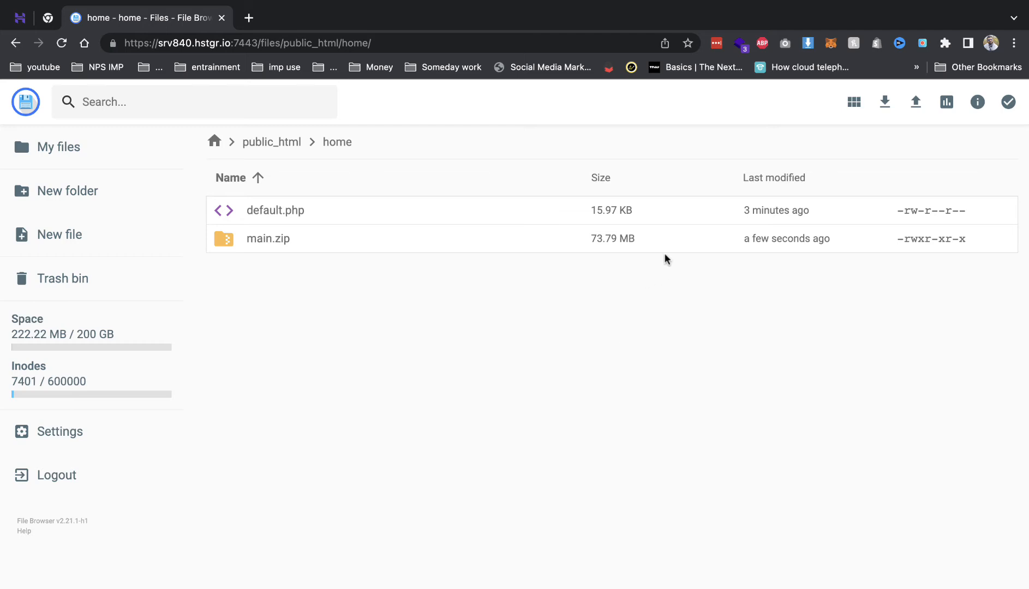
# Step: Unarchive main.zip into folder 'home' with destination '..', refresh the listing, and return to hPanel
pyautogui.click(635, 239)
pyautogui.rightClick(634, 238)
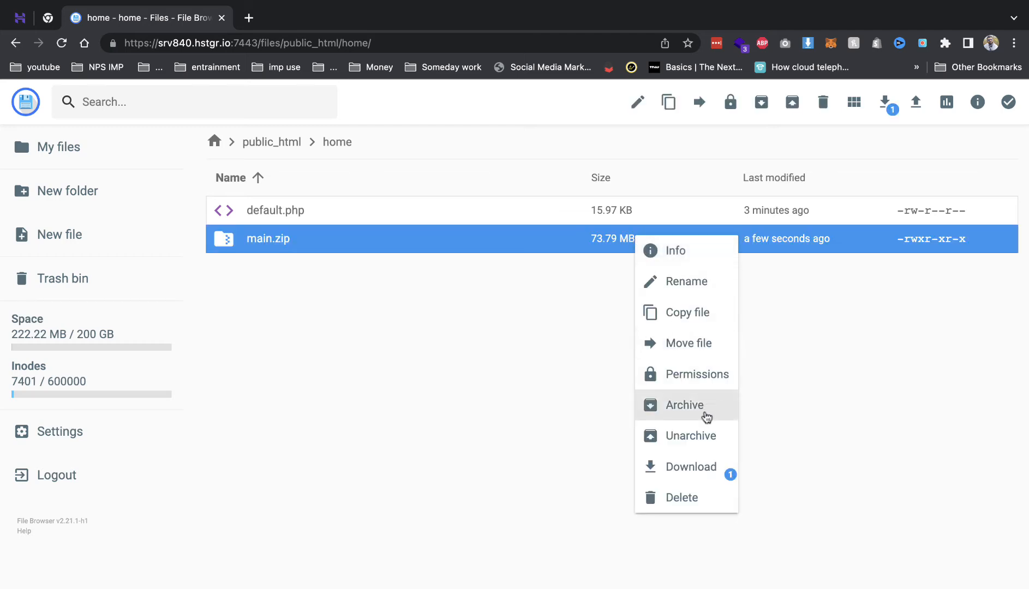
pyautogui.click(707, 435)
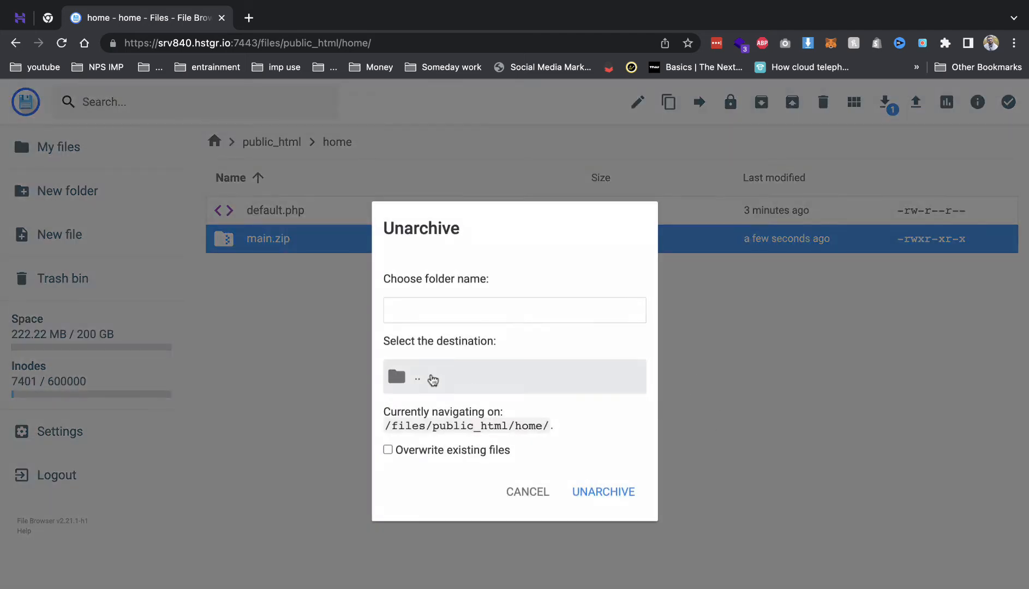
pyautogui.click(429, 379)
pyautogui.click(444, 320)
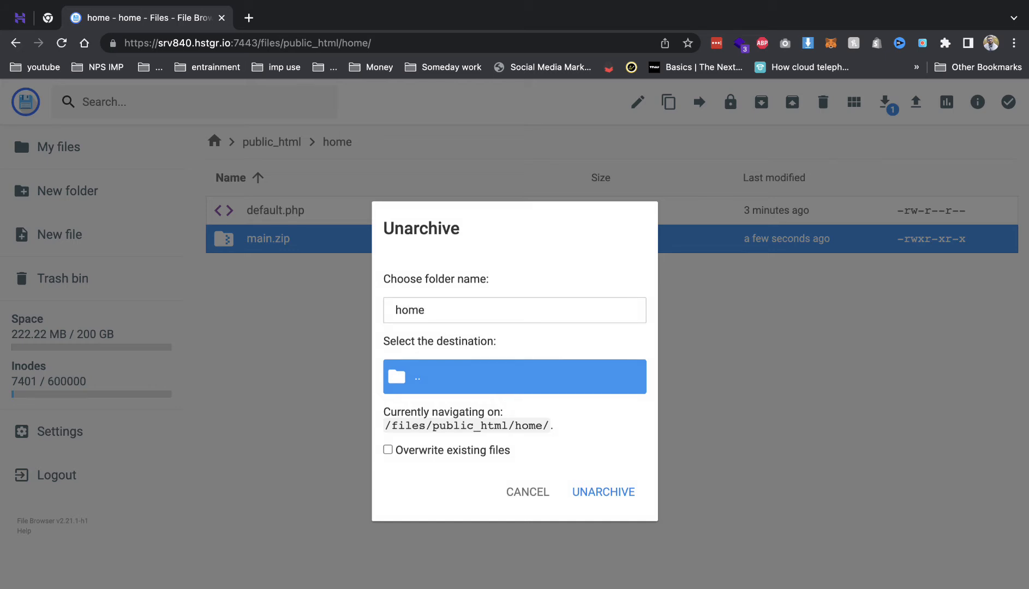
pyautogui.click(604, 492)
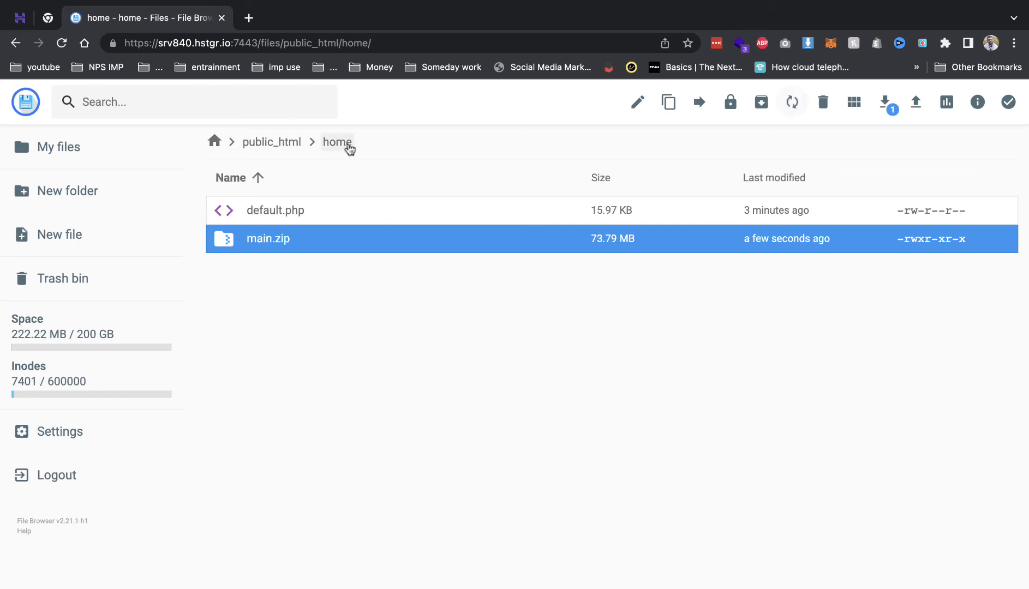
pyautogui.click(337, 142)
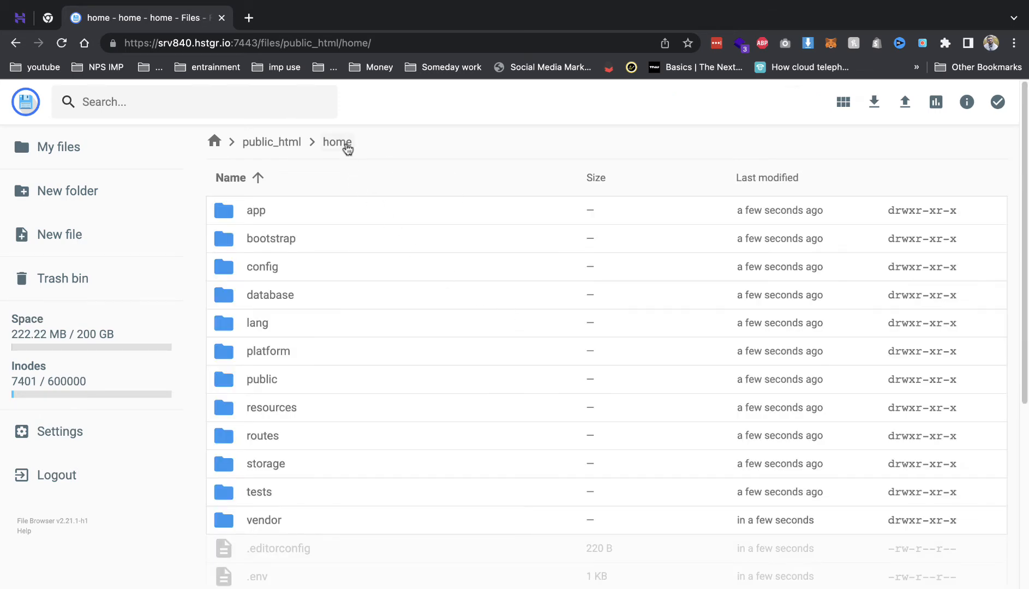
pyautogui.click(24, 18)
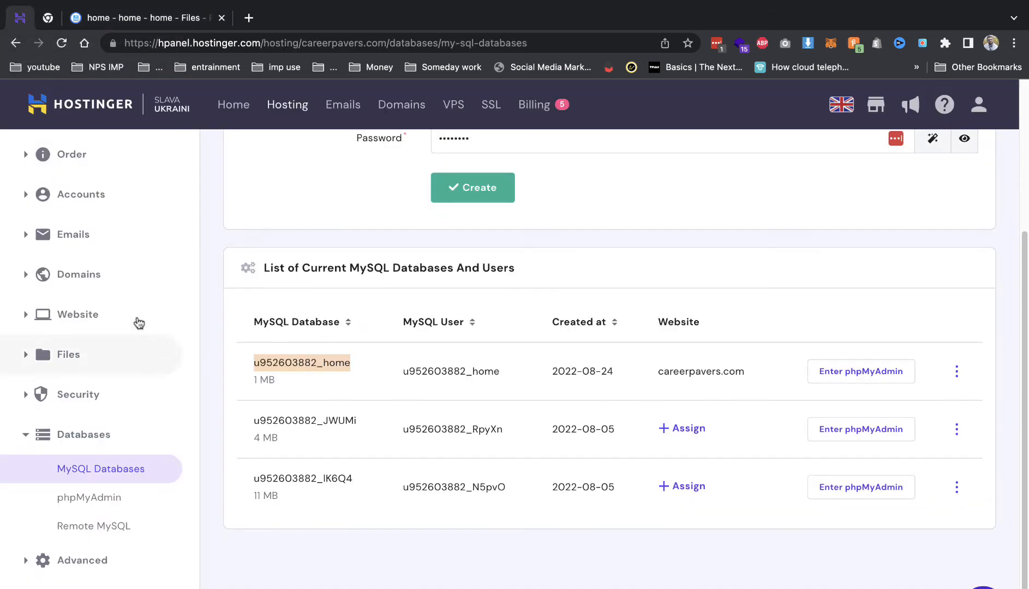
# Step: Open the hPanel Subdomains page in a new tab
pyautogui.rightClick(127, 278)
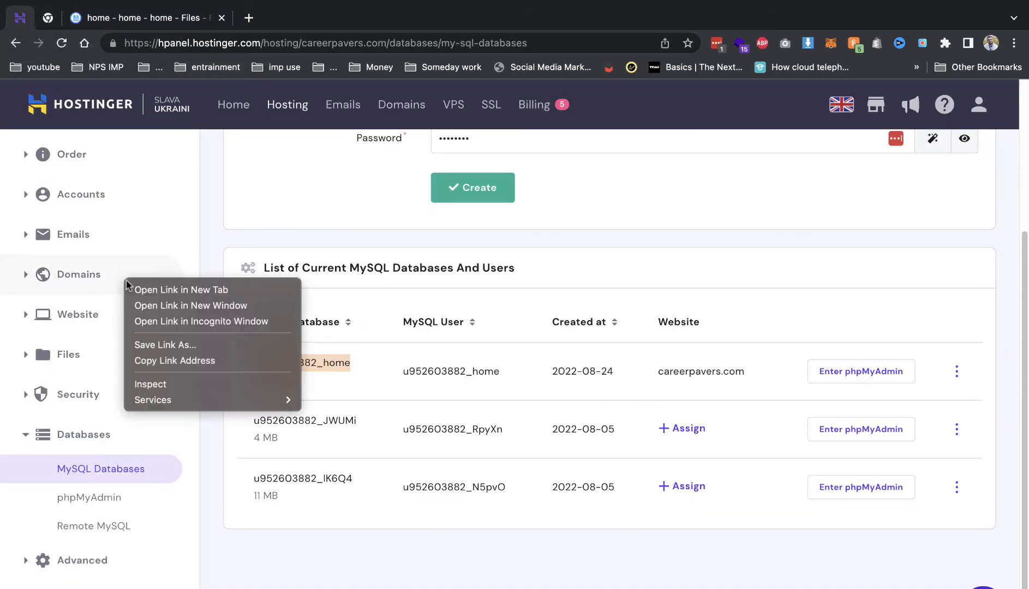
pyautogui.click(164, 290)
pyautogui.hotkey('ctrl', 'Tab')
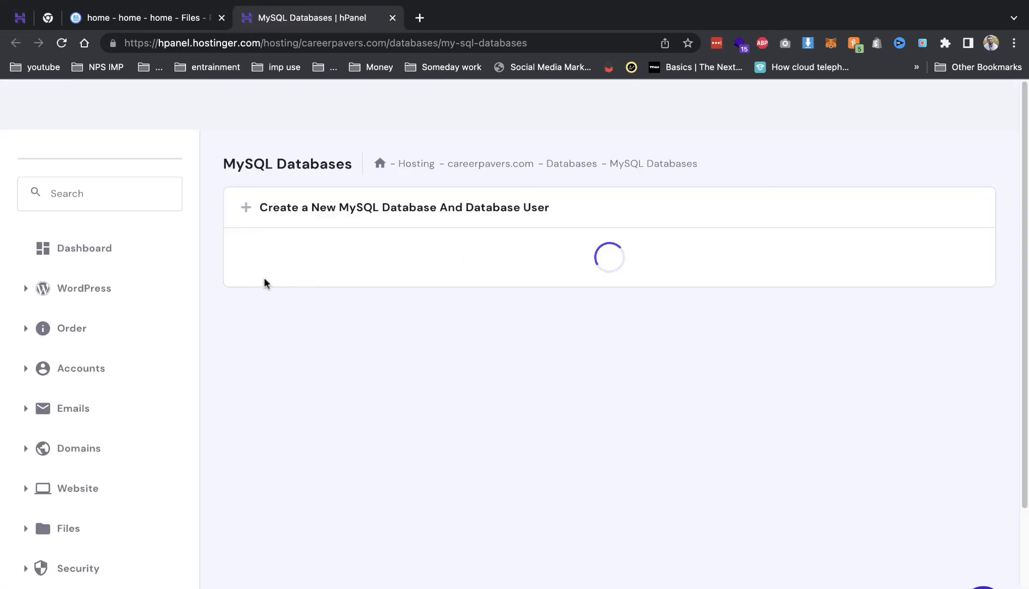
pyautogui.click(116, 490)
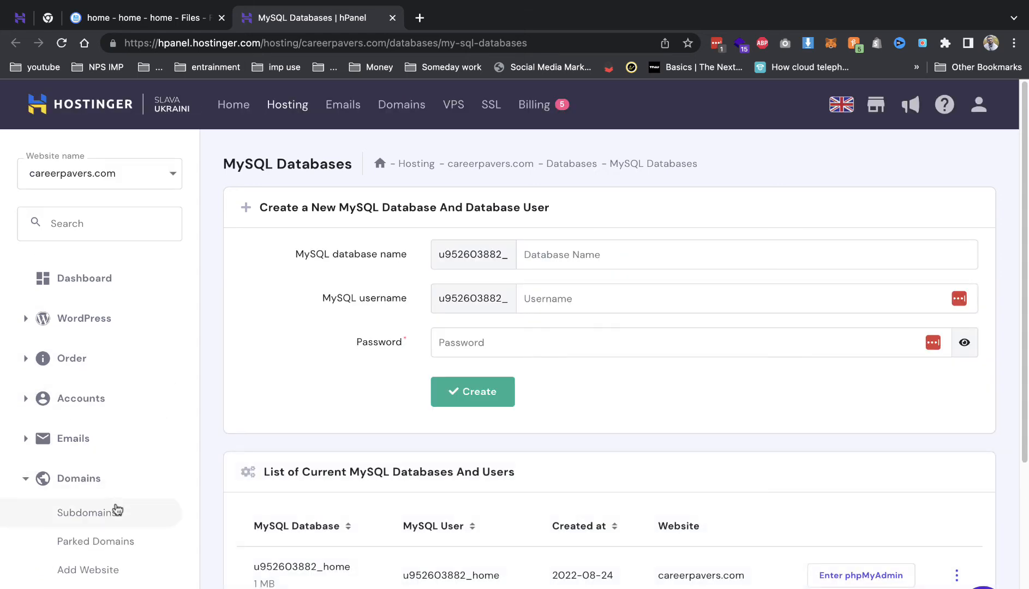
pyautogui.click(115, 510)
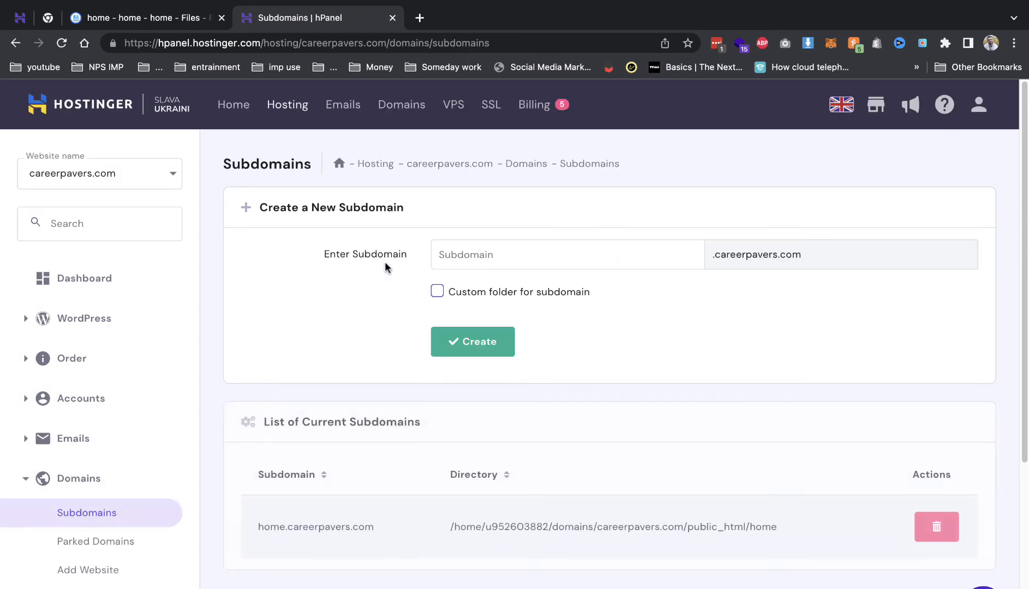
# Step: Visit home.careerpavers.com in a new tab, which shows an access-denied error
pyautogui.tripleClick(319, 527)
pyautogui.rightClick(323, 527)
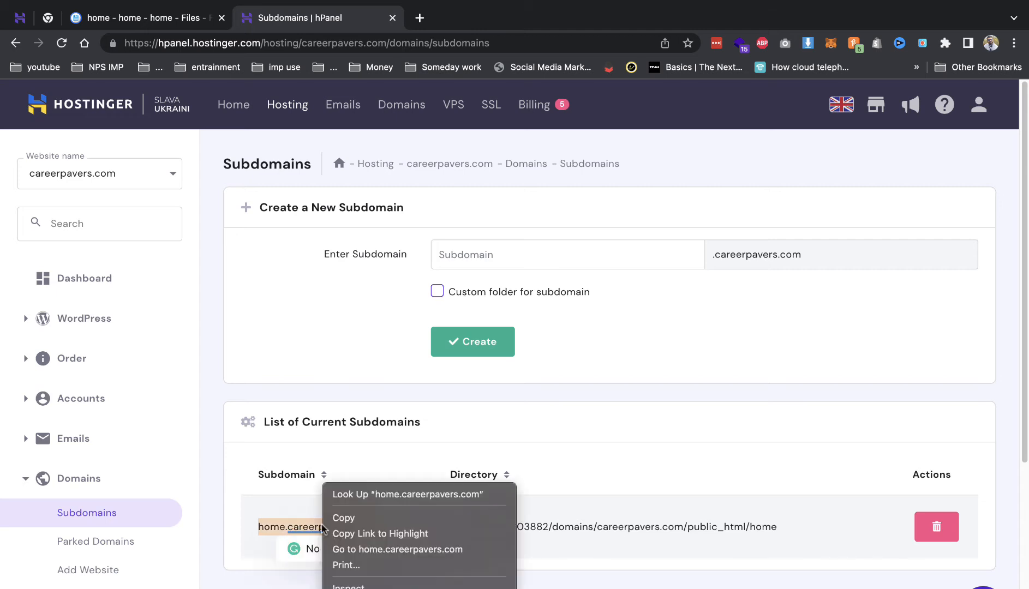
pyautogui.click(391, 549)
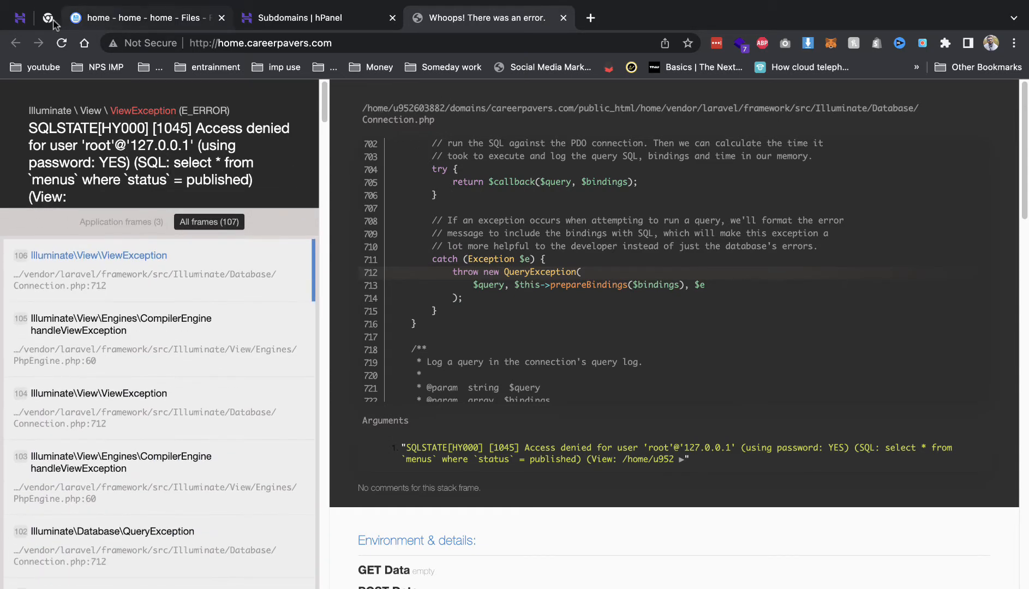
# Step: Open phpMyAdmin for the home database and go to its Import page
pyautogui.click(19, 18)
pyautogui.click(862, 371)
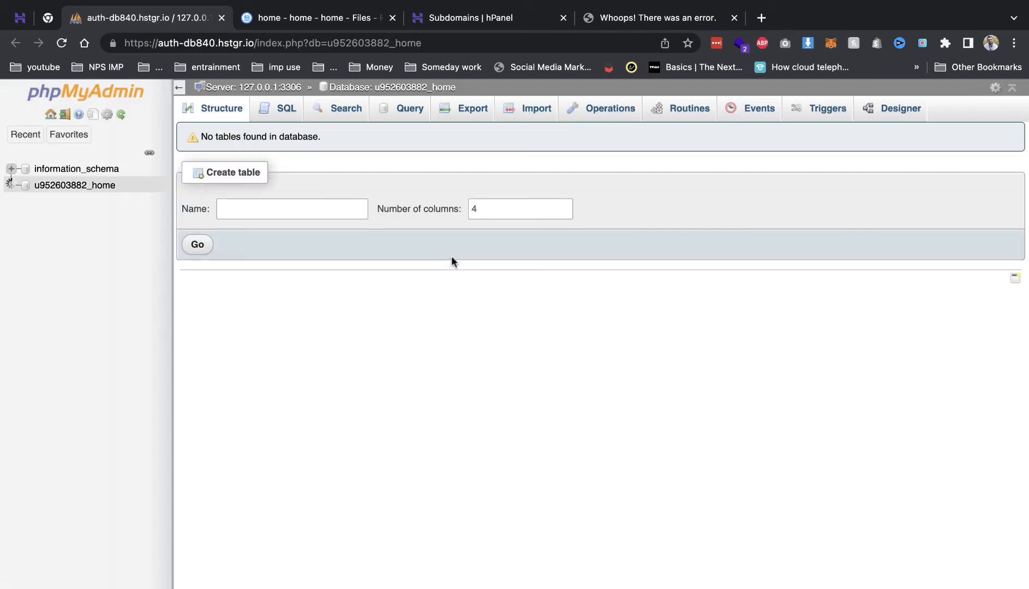
pyautogui.click(519, 112)
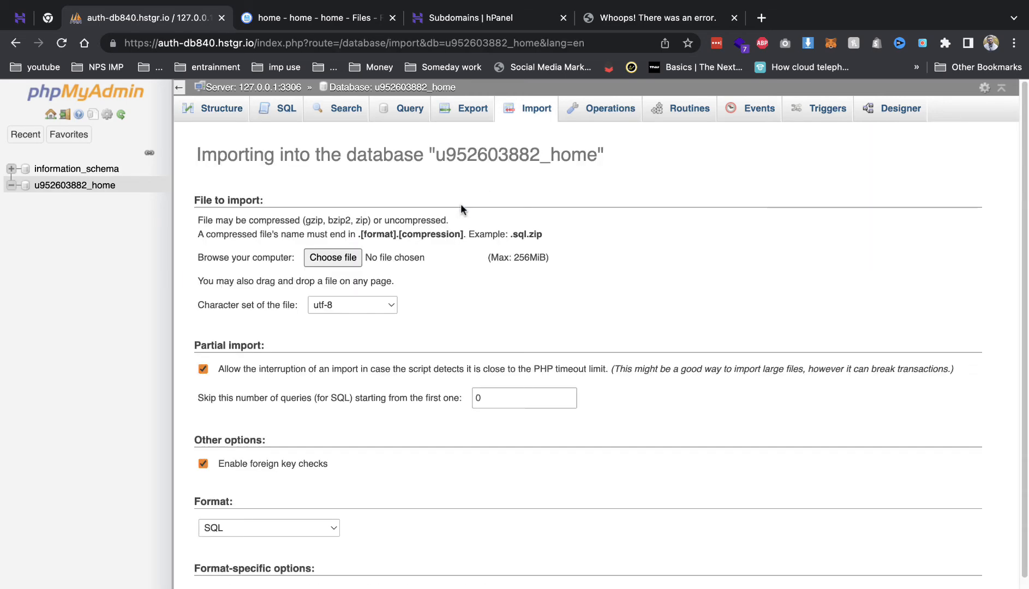
pyautogui.click(344, 257)
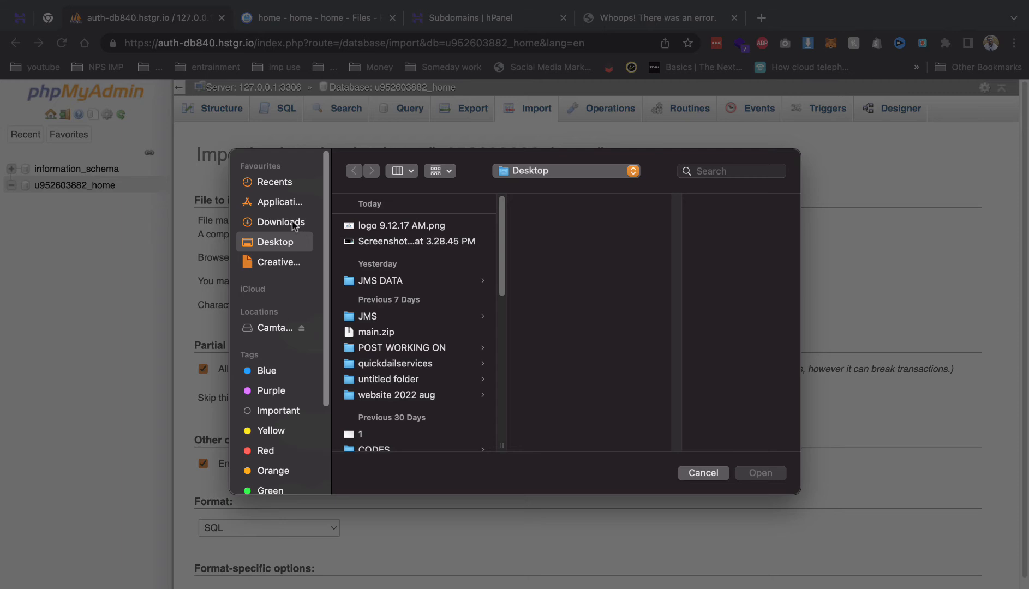
# Step: Import Downloads/flexhome-2360/package/main/database.sql into the database
pyautogui.click(295, 226)
pyautogui.click(464, 225)
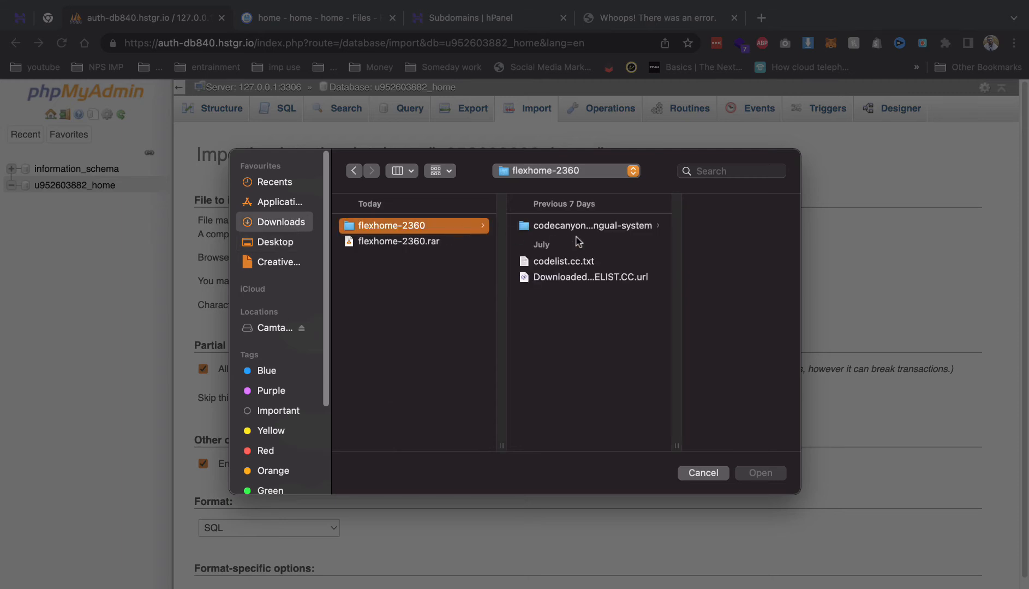
pyautogui.click(583, 229)
pyautogui.click(686, 232)
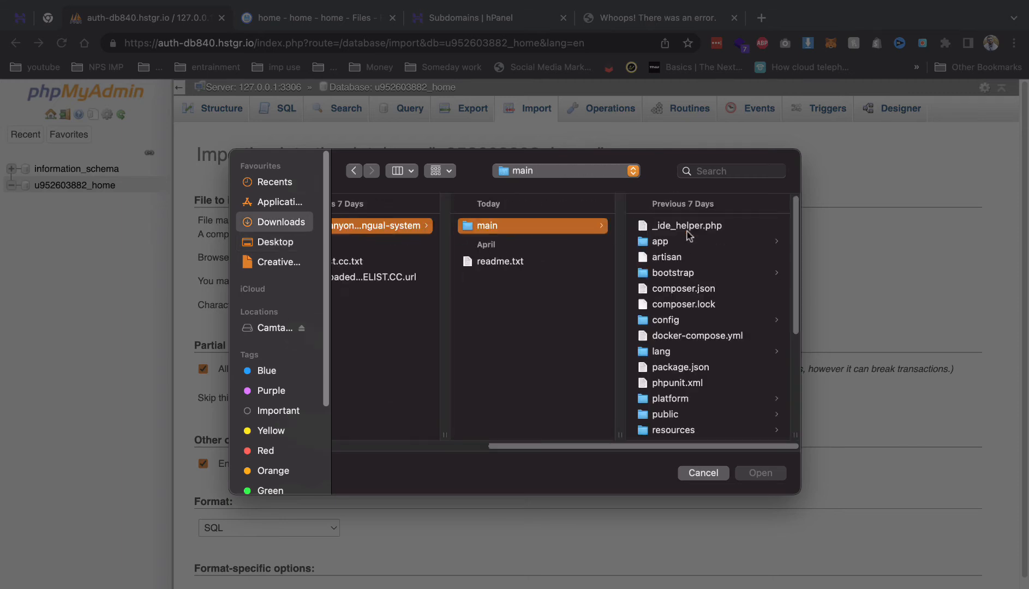
pyautogui.scroll(-5, 709, 341)
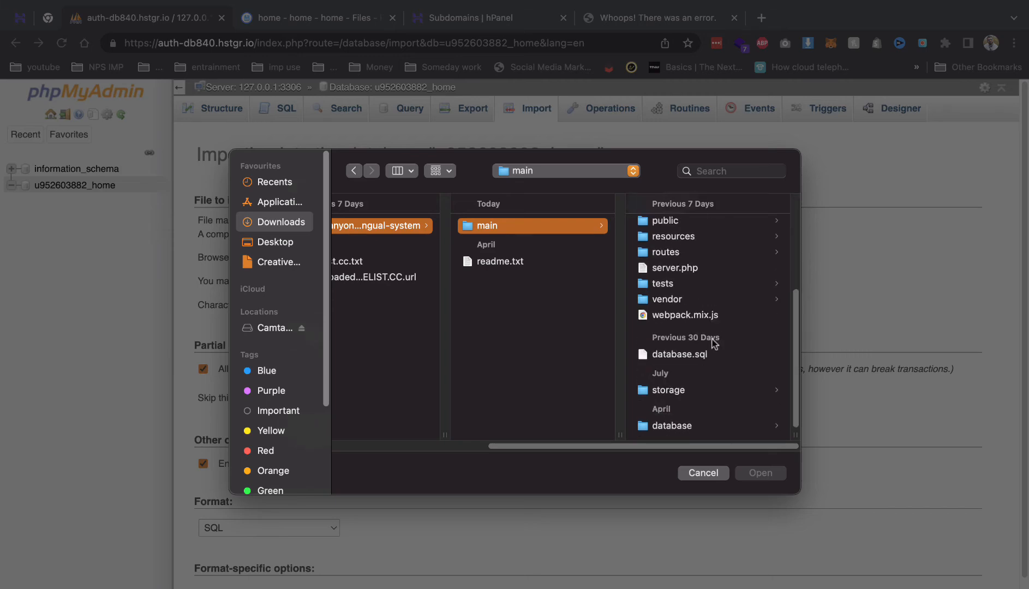
pyautogui.doubleClick(704, 354)
pyautogui.scroll(-1, 570, 330)
pyautogui.scroll(-1, 571, 330)
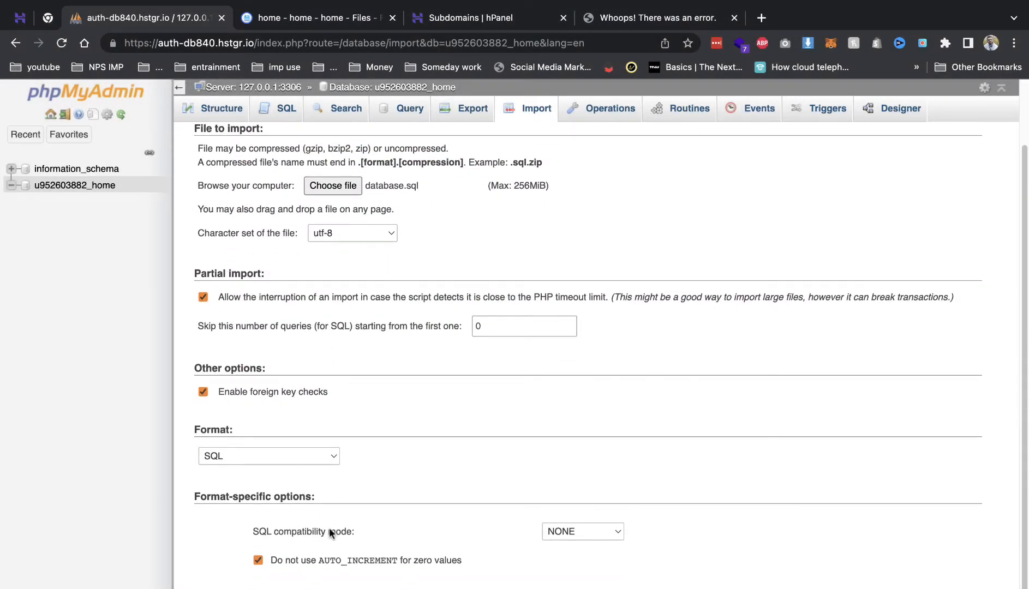
pyautogui.press('Return')
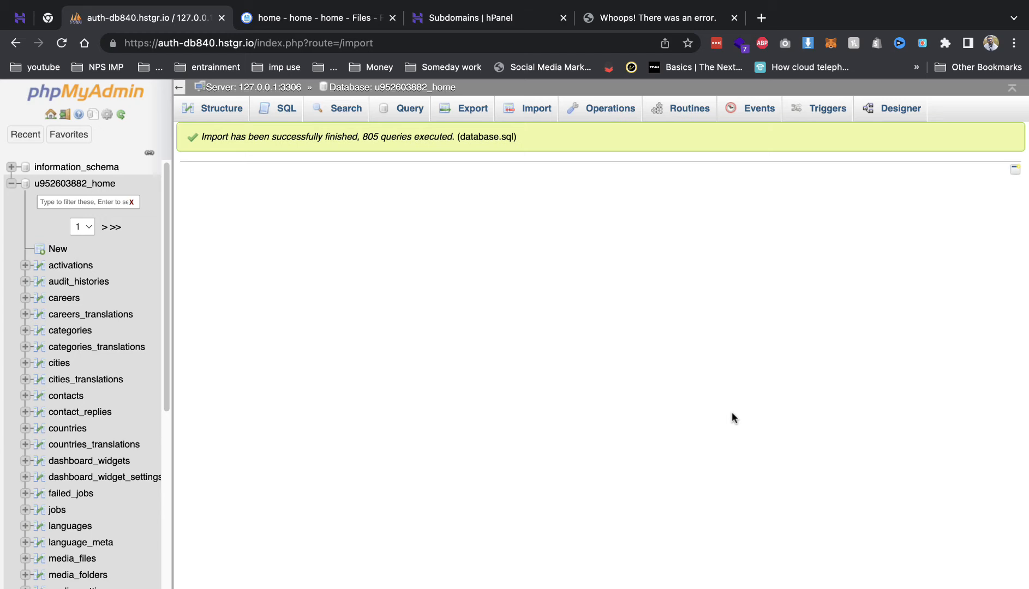
# Step: Open the site's .env file in the File Browser text editor
pyautogui.click(327, 18)
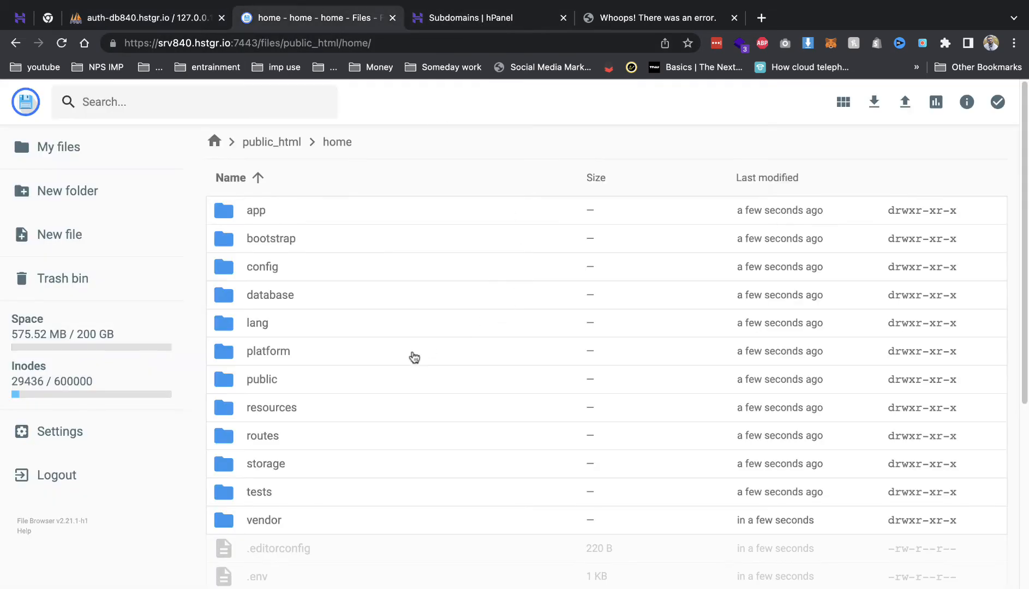
pyautogui.scroll(-4, 414, 357)
pyautogui.rightClick(366, 364)
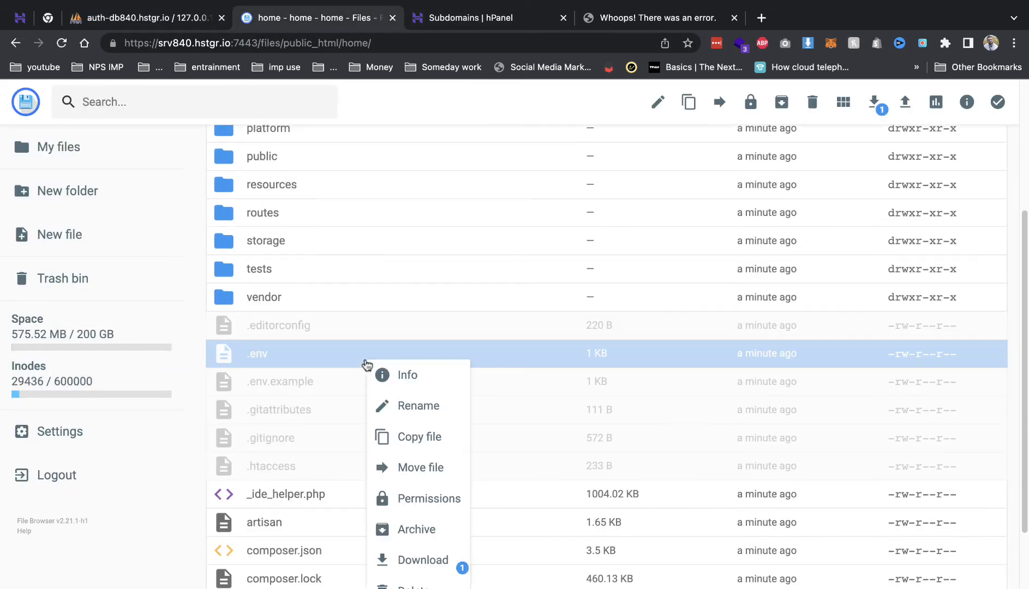
pyautogui.click(524, 368)
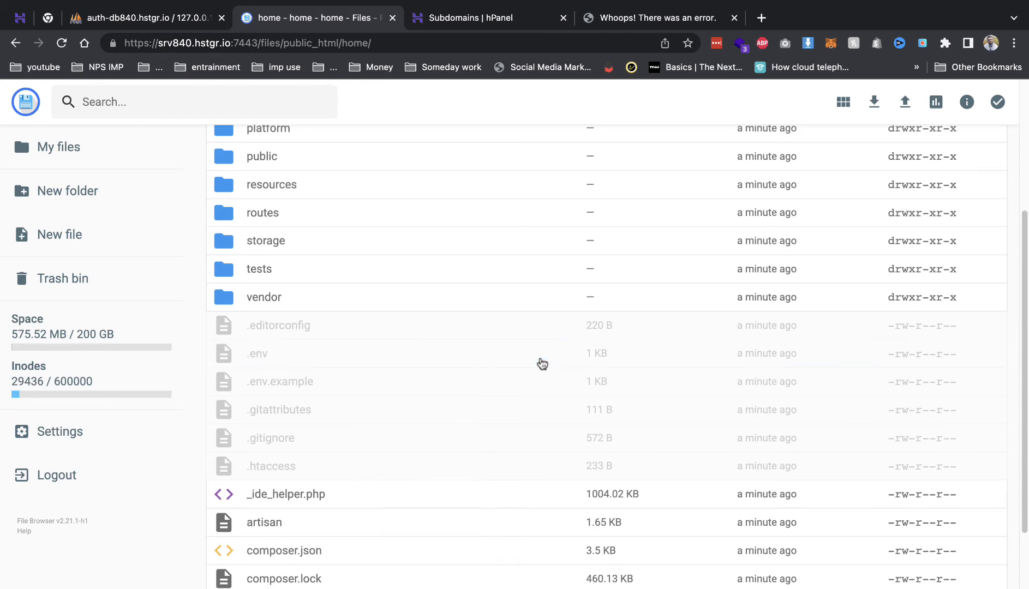
pyautogui.click(264, 357)
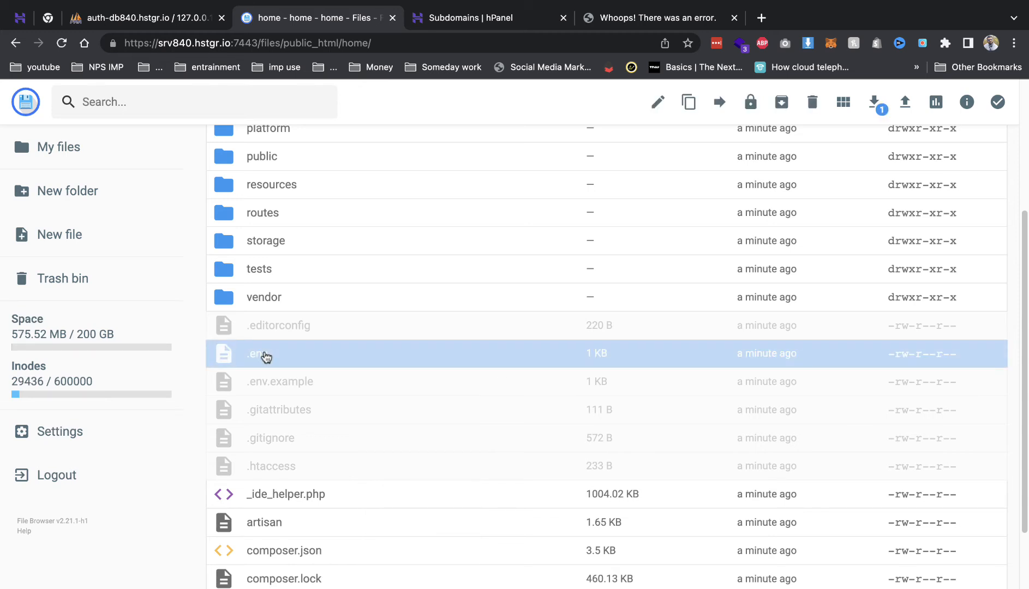
pyautogui.click(266, 357)
pyautogui.click(266, 357)
pyautogui.rightClick(266, 356)
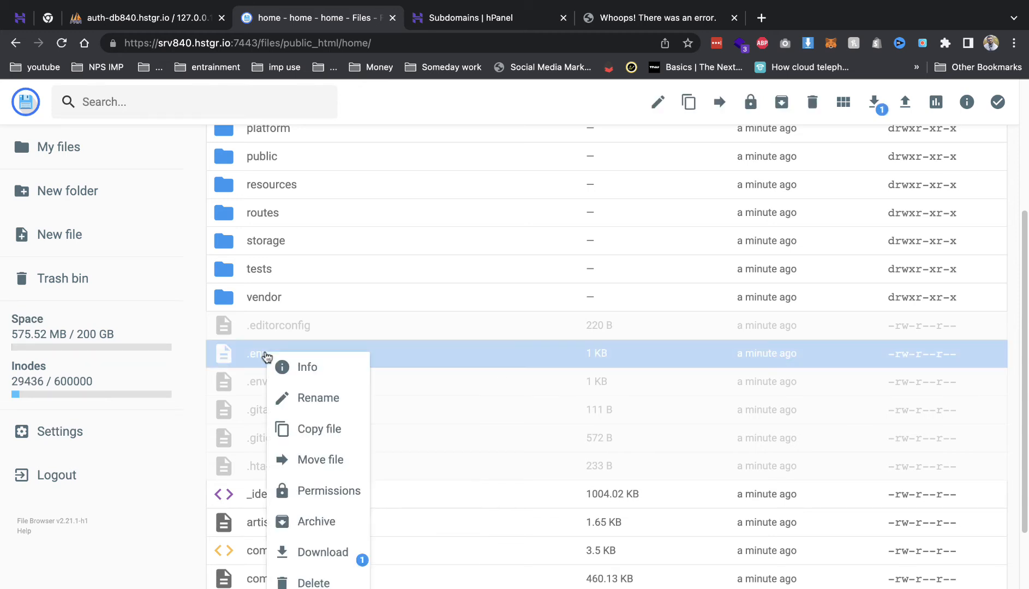
pyautogui.doubleClick(453, 361)
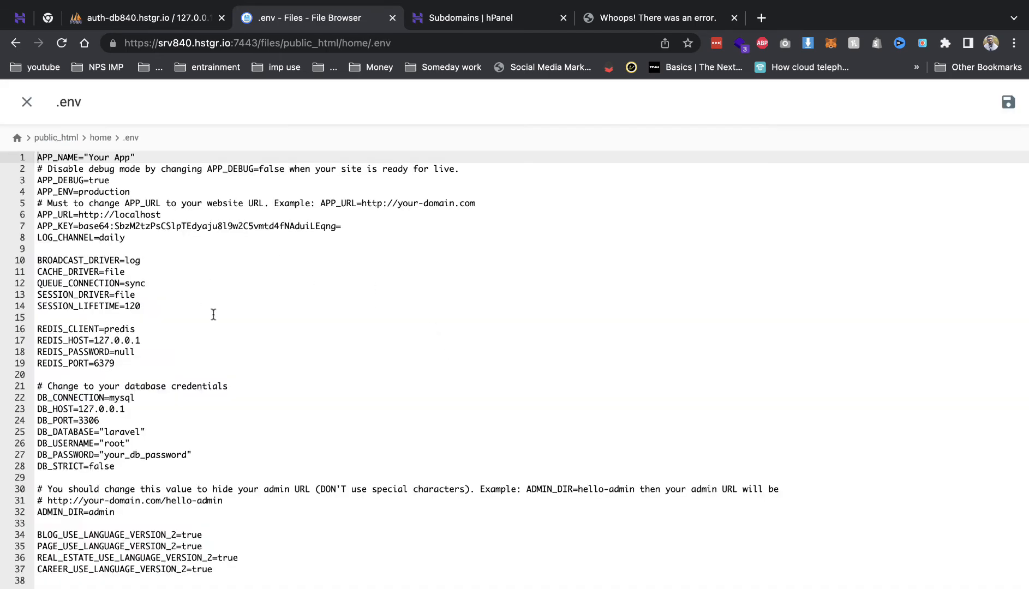
# Step: Set DB_DATABASE and DB_USERNAME to the home database values and enter the database password
pyautogui.moveTo(139, 431); pyautogui.dragTo(113, 430)
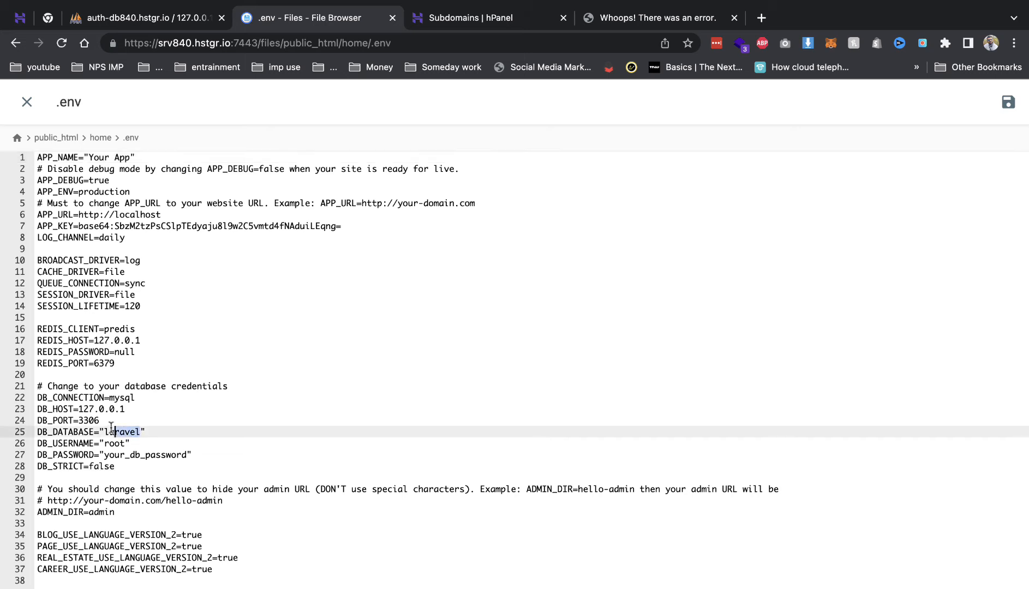
pyautogui.write('u952603882_home')
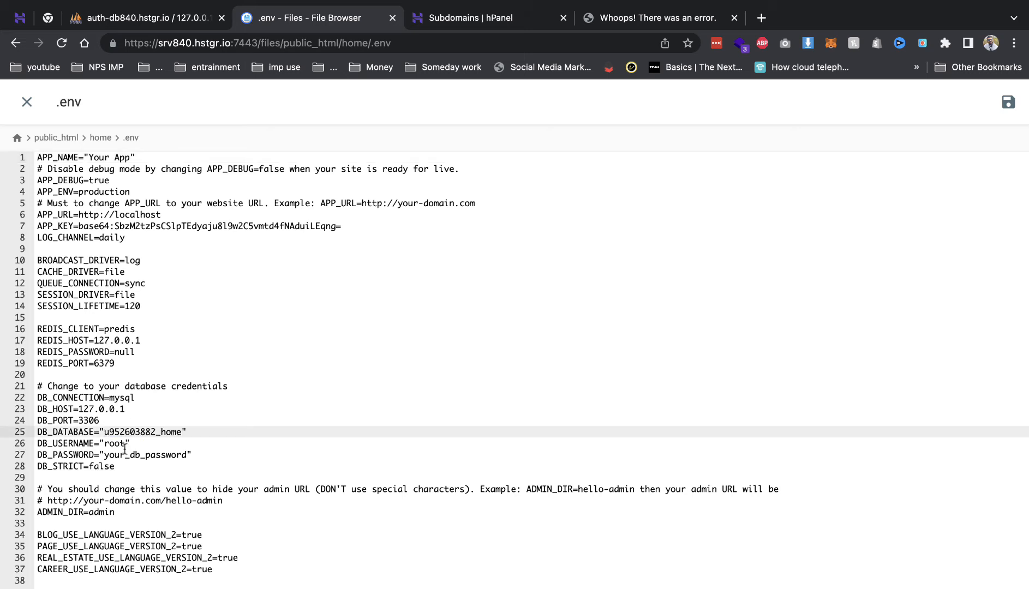
pyautogui.click(104, 444)
pyautogui.write('u952603882_home')
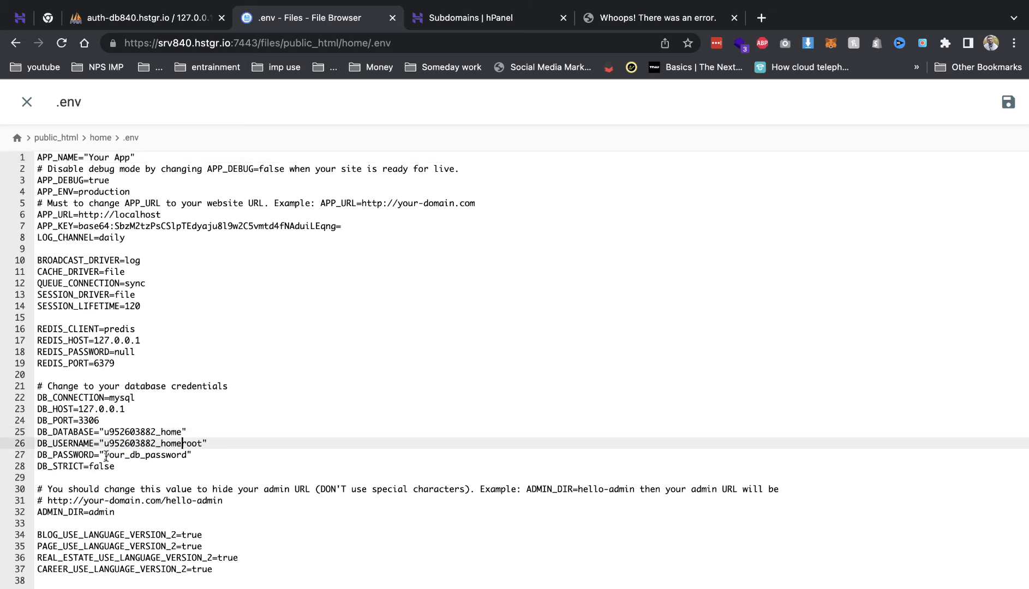
pyautogui.moveTo(105, 455); pyautogui.dragTo(188, 455)
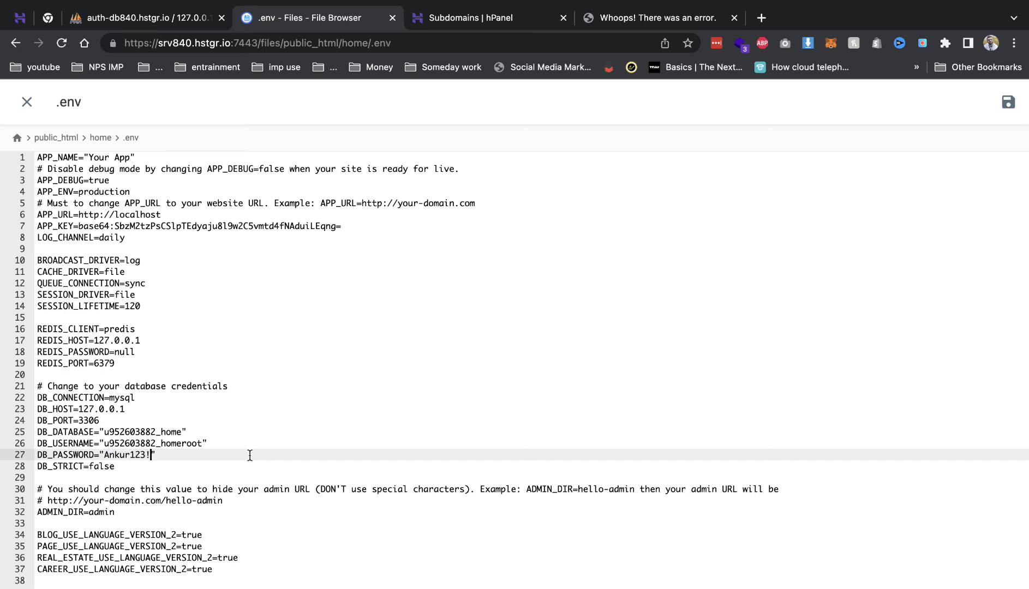
pyautogui.click(594, 23)
pyautogui.click(333, 43)
pyautogui.press('super+c')
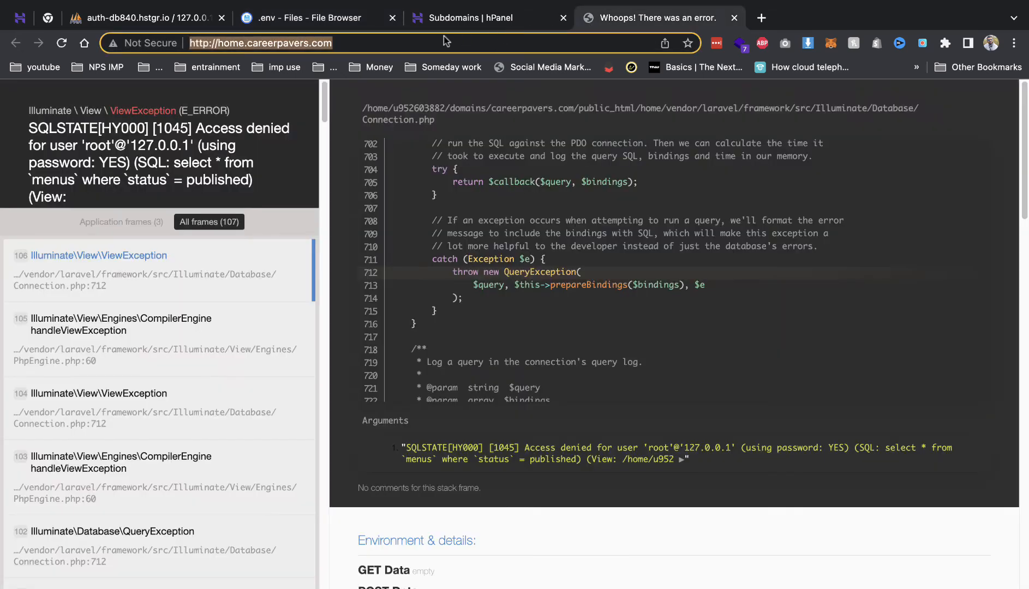
pyautogui.click(322, 18)
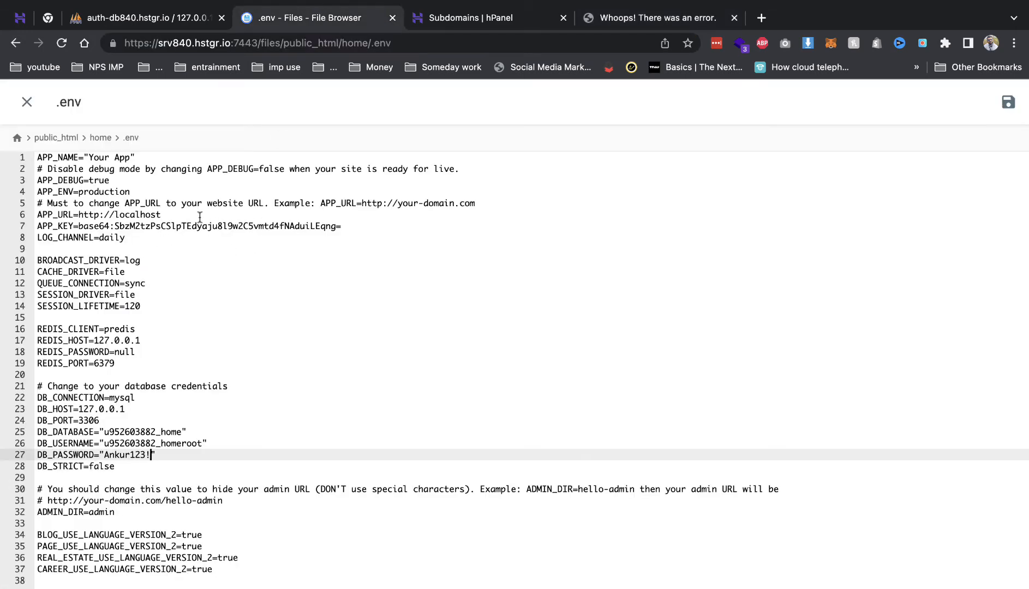
pyautogui.moveTo(161, 215); pyautogui.dragTo(79, 218)
pyautogui.press('super+v')
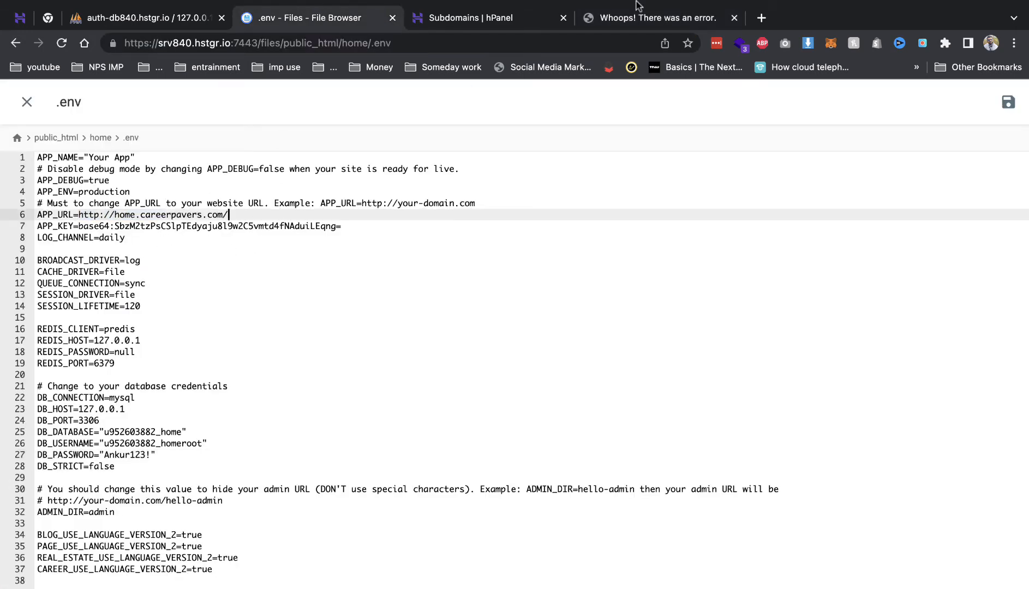
pyautogui.click(655, 17)
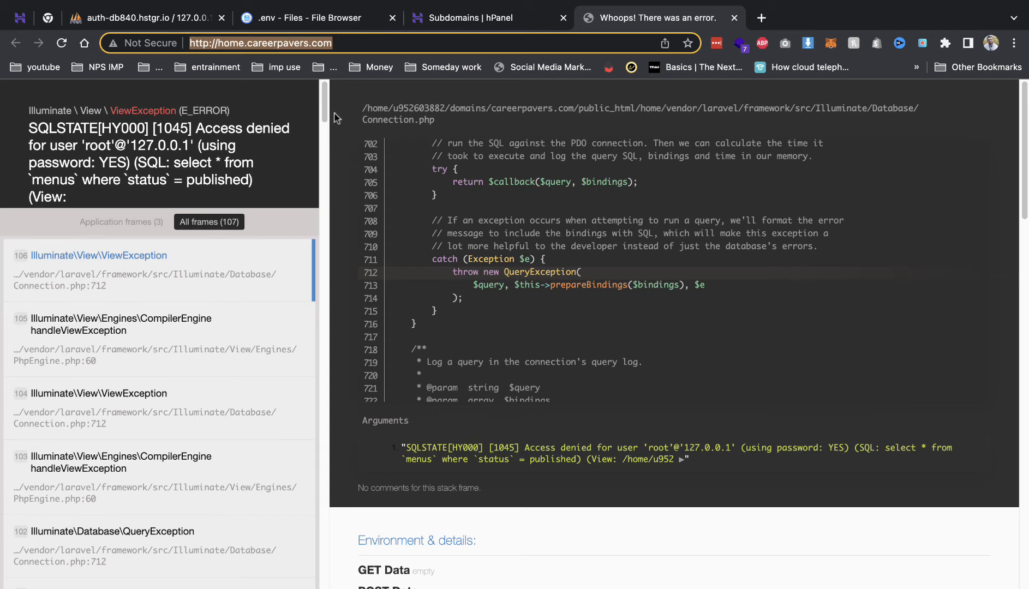
pyautogui.click(334, 20)
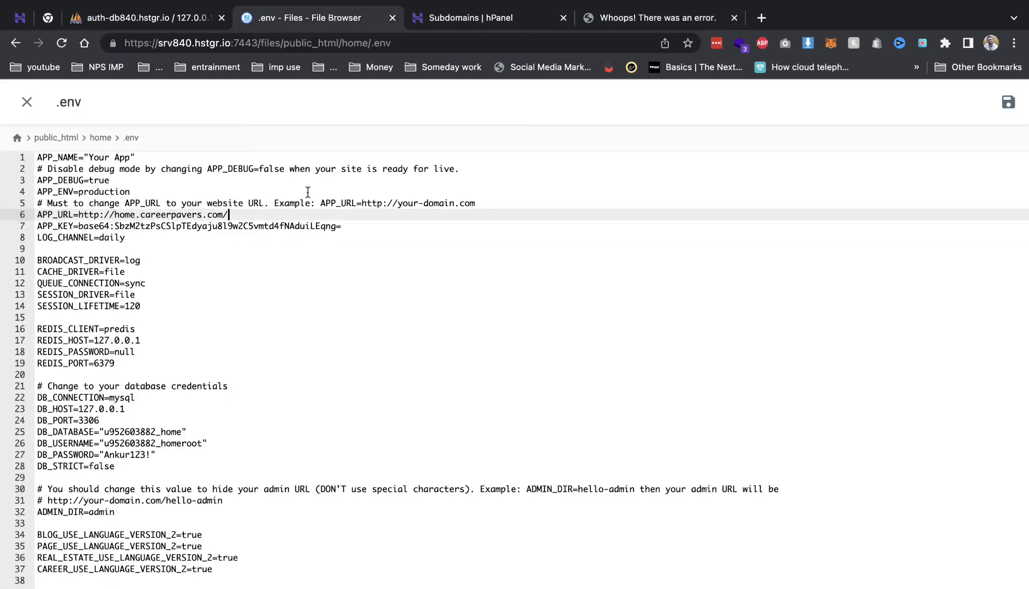
pyautogui.click(1009, 102)
# Step: Reload home.careerpavers.com to confirm it works, then go to its /admin page
pyautogui.click(665, 12)
pyautogui.press('super+r')
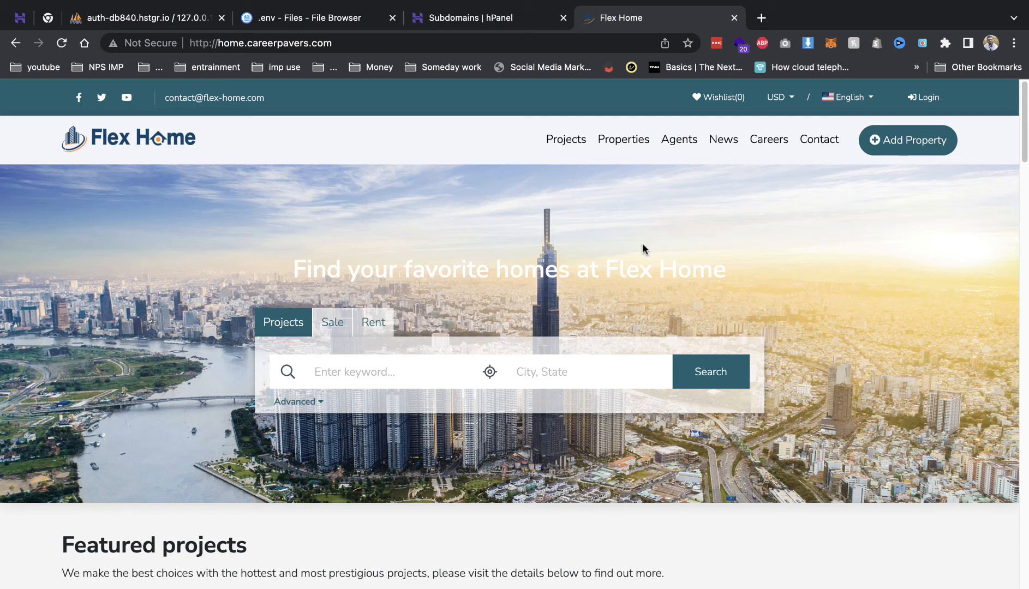
pyautogui.click(496, 41)
pyautogui.click(497, 41)
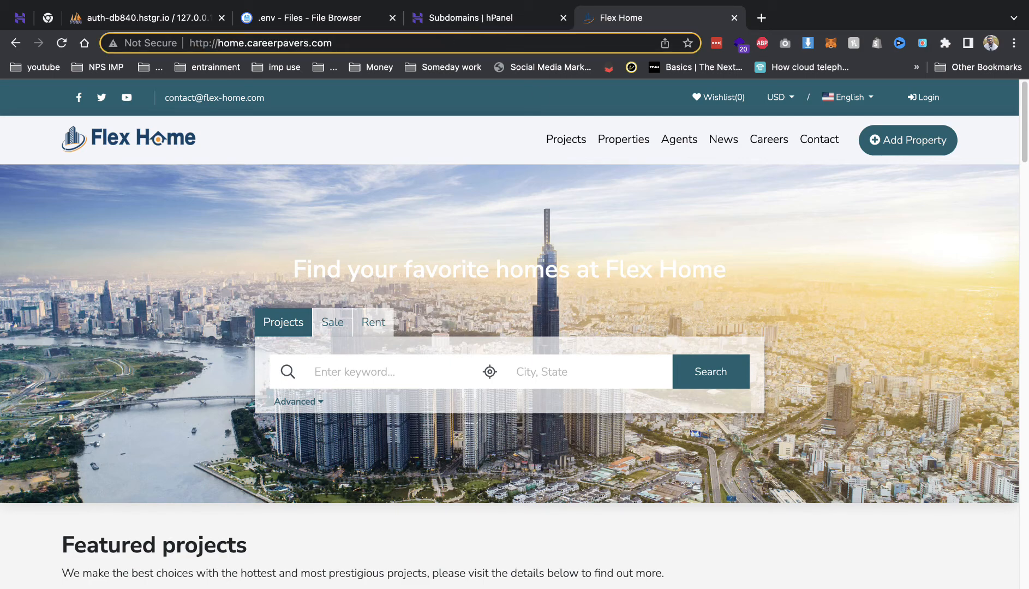
pyautogui.write('/ad')
pyautogui.press('Down')
pyautogui.press('Return')
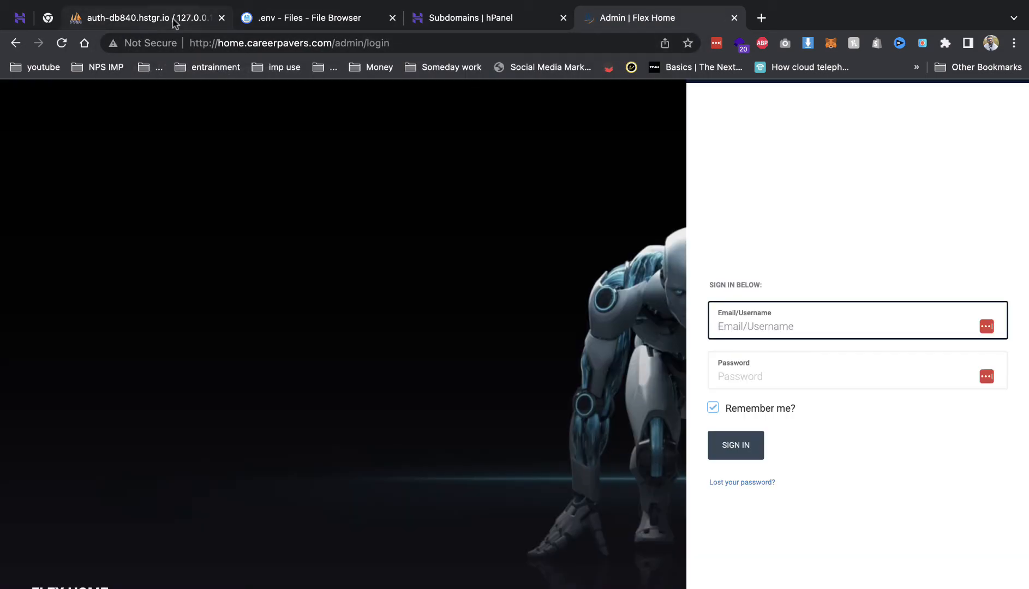
# Step: Reopen the closed CodeCanyon Flex Home page and find its Demo credentials
pyautogui.click(1014, 43)
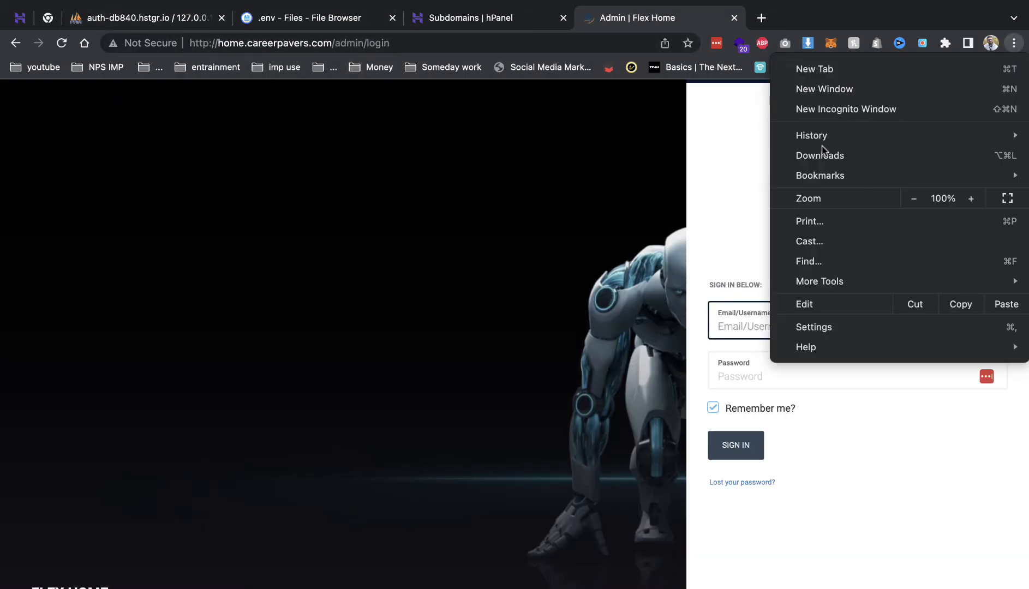
pyautogui.moveTo(821, 135)
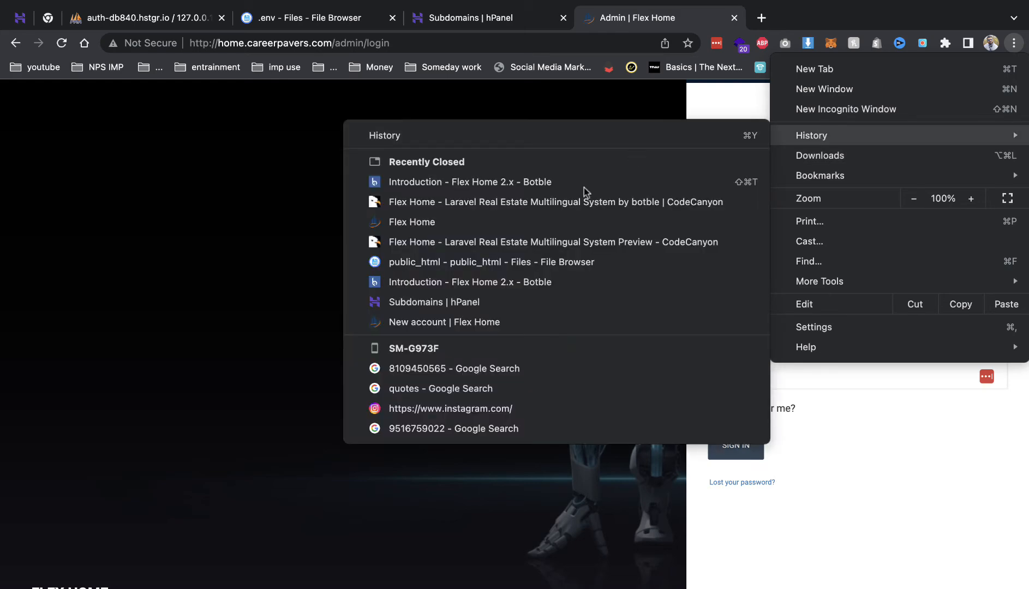
pyautogui.click(555, 202)
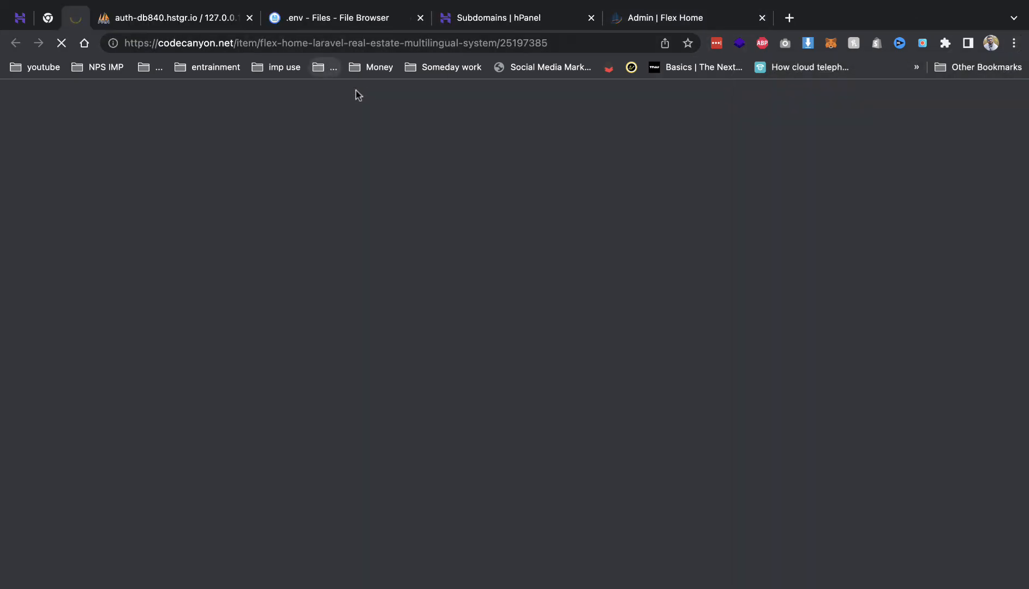
pyautogui.scroll(-15, 429, 168)
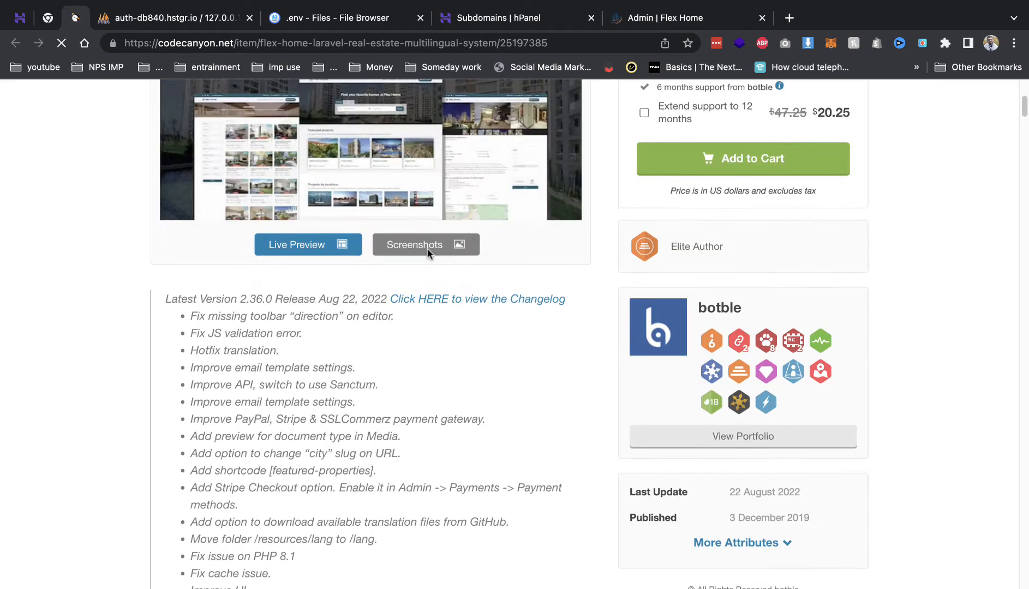
pyautogui.scroll(-15, 415, 251)
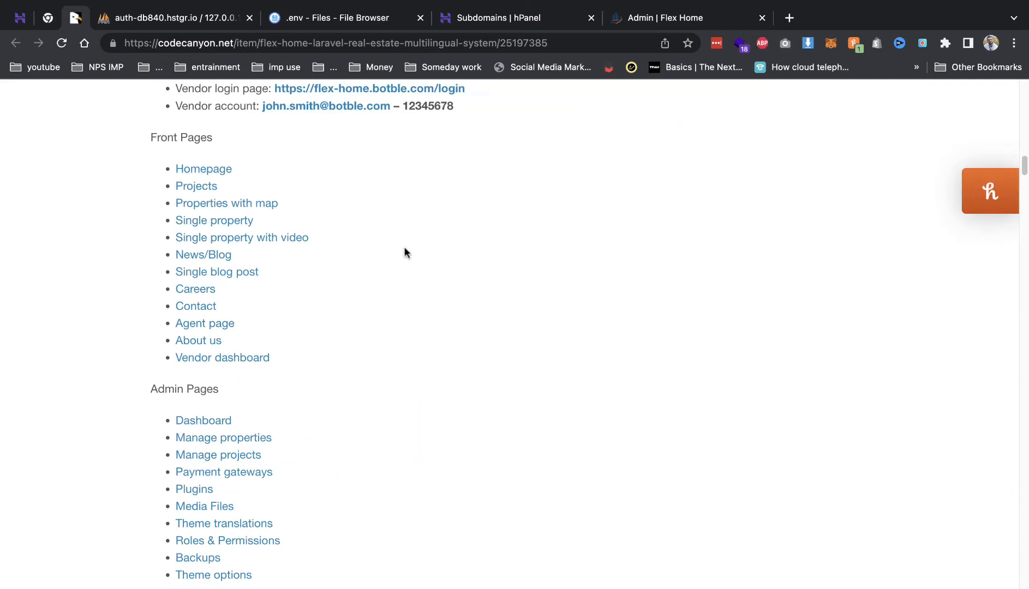
pyautogui.scroll(4, 404, 250)
# Step: Paste the demo admin username into the login form and copy the demo password
pyautogui.click(277, 204)
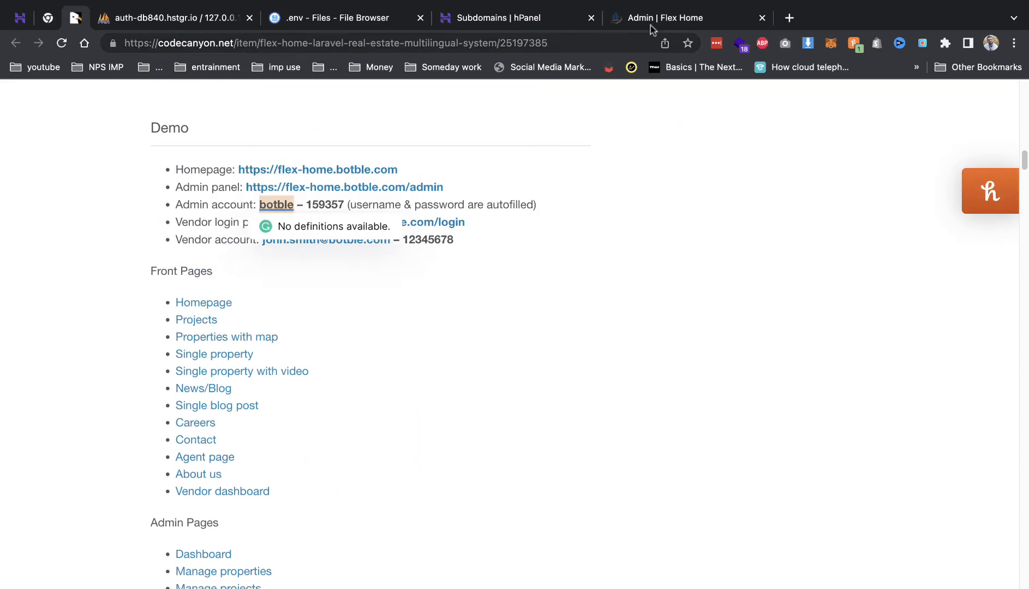
pyautogui.click(650, 18)
pyautogui.write('botble')
pyautogui.click(75, 17)
pyautogui.doubleClick(325, 204)
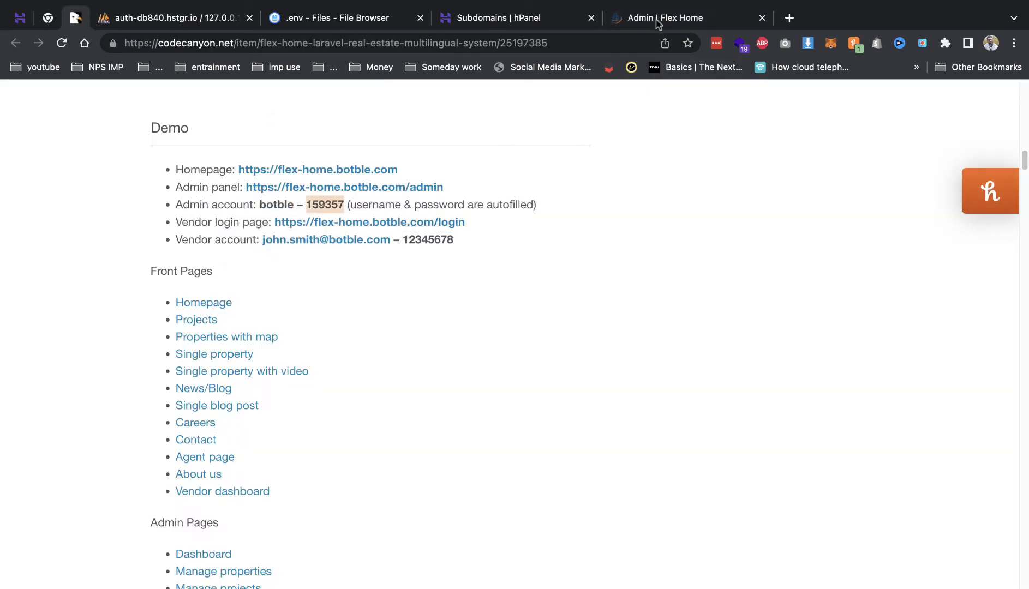
pyautogui.click(660, 20)
# Step: Sign in to Flex Home admin with the pasted password and close the leftover database and hosting tabs
pyautogui.click(734, 378)
pyautogui.press('super+v')
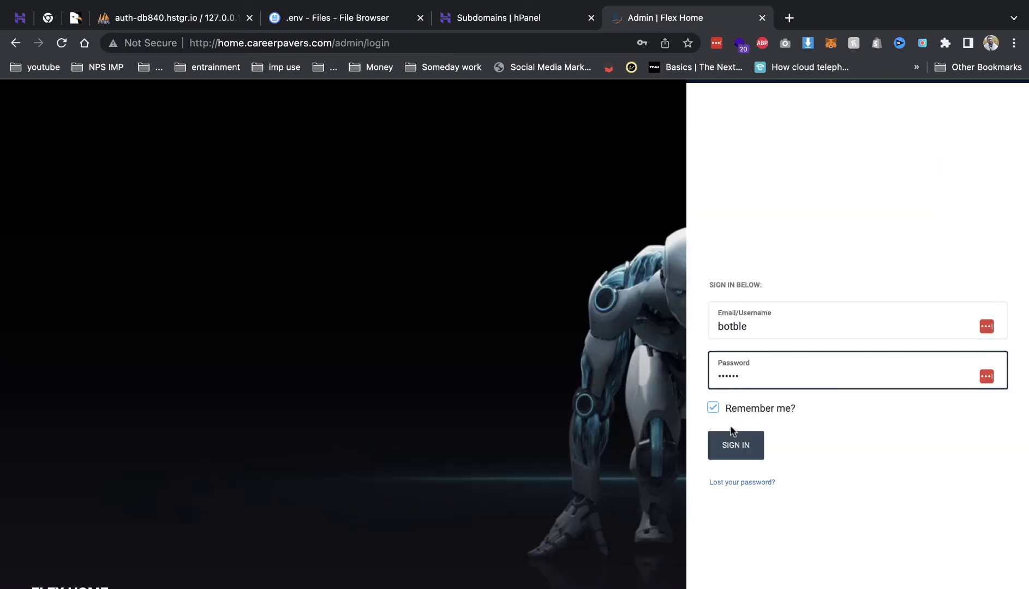
pyautogui.click(733, 440)
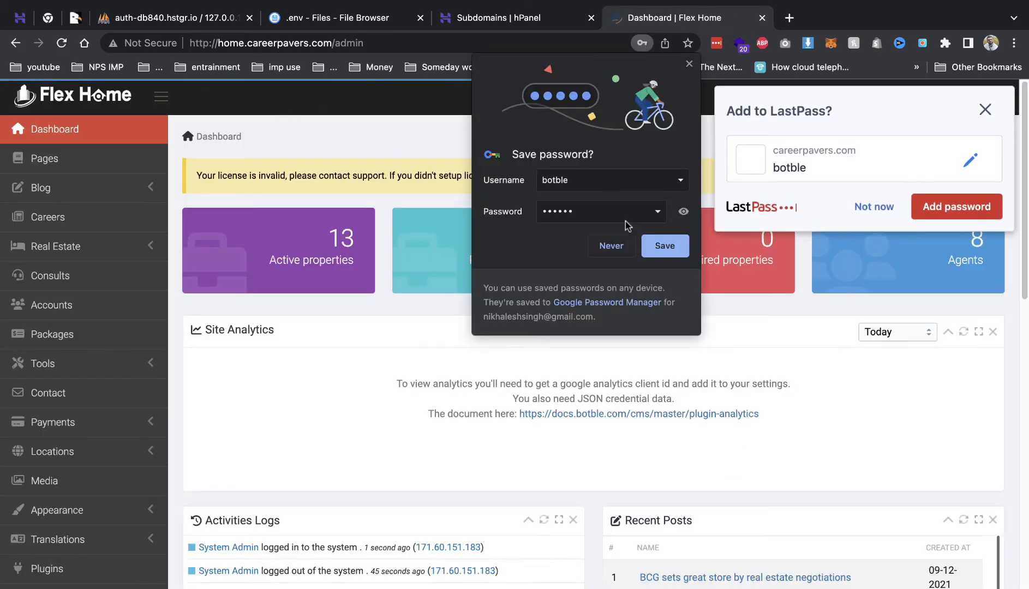
pyautogui.click(600, 249)
pyautogui.click(253, 20)
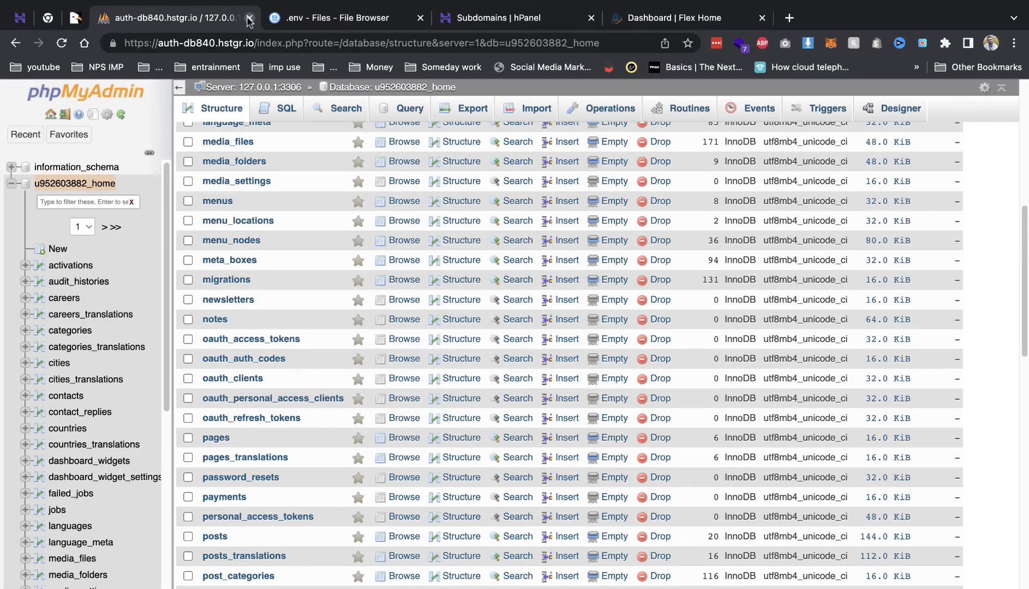
pyautogui.click(250, 20)
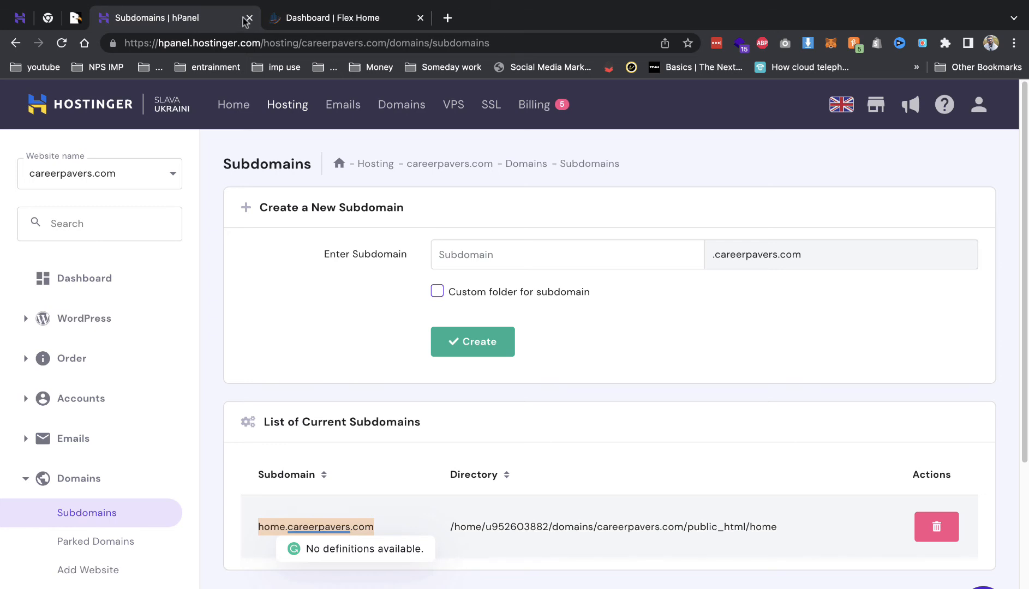
pyautogui.click(249, 18)
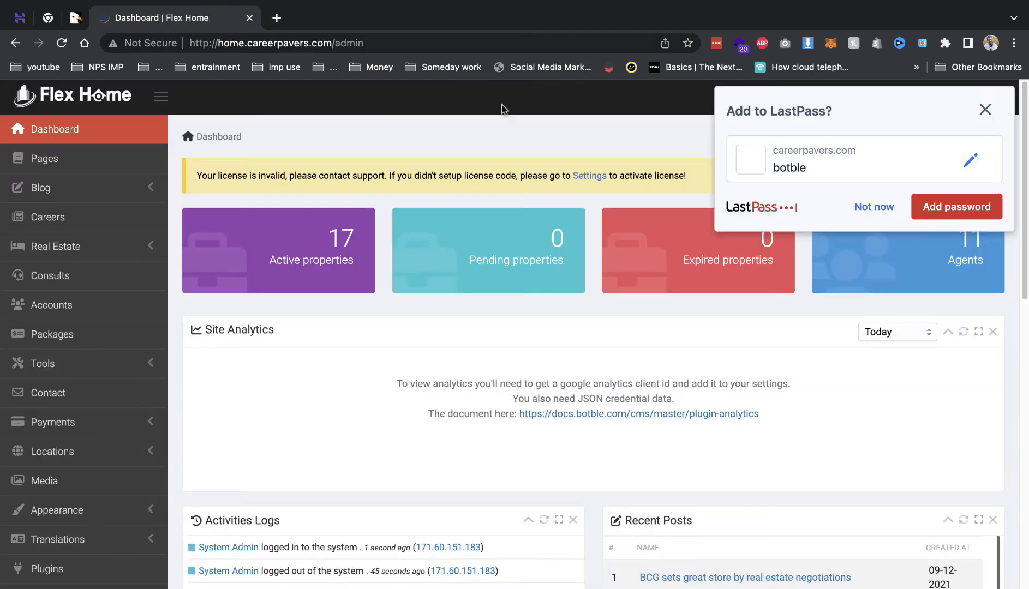
pyautogui.click(875, 206)
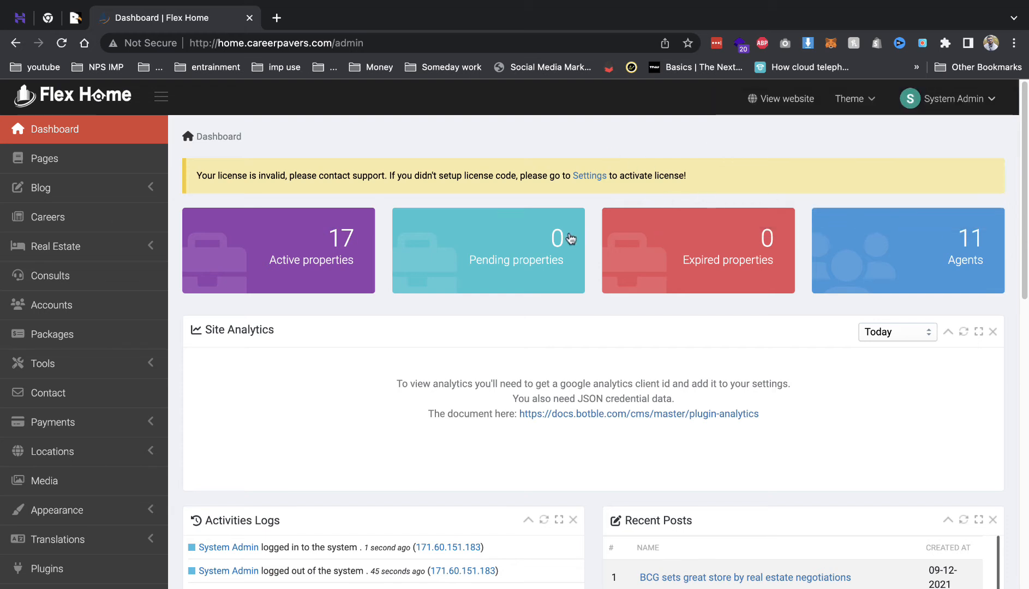
# Step: Open the public Flex Home website in a new tab, then return to the admin dashboard
pyautogui.scroll(-4, 569, 238)
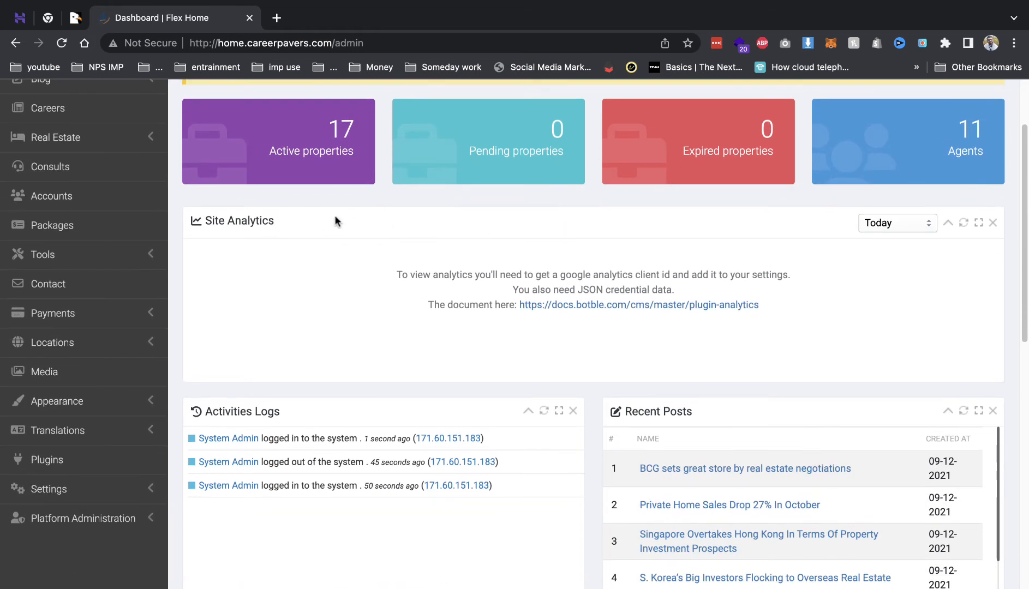
pyautogui.scroll(2, 335, 218)
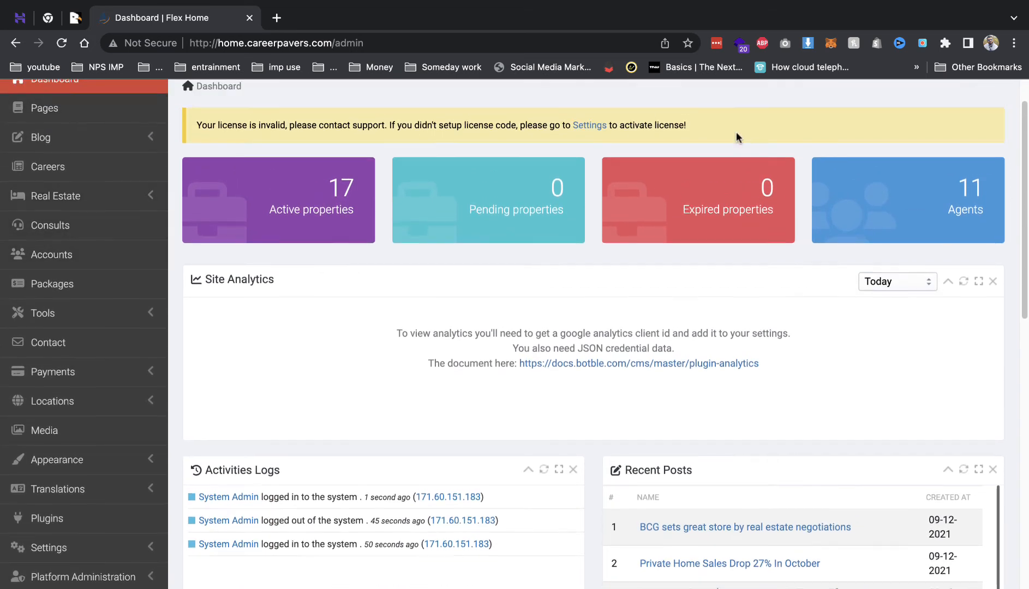
pyautogui.scroll(2, 736, 132)
pyautogui.rightClick(759, 99)
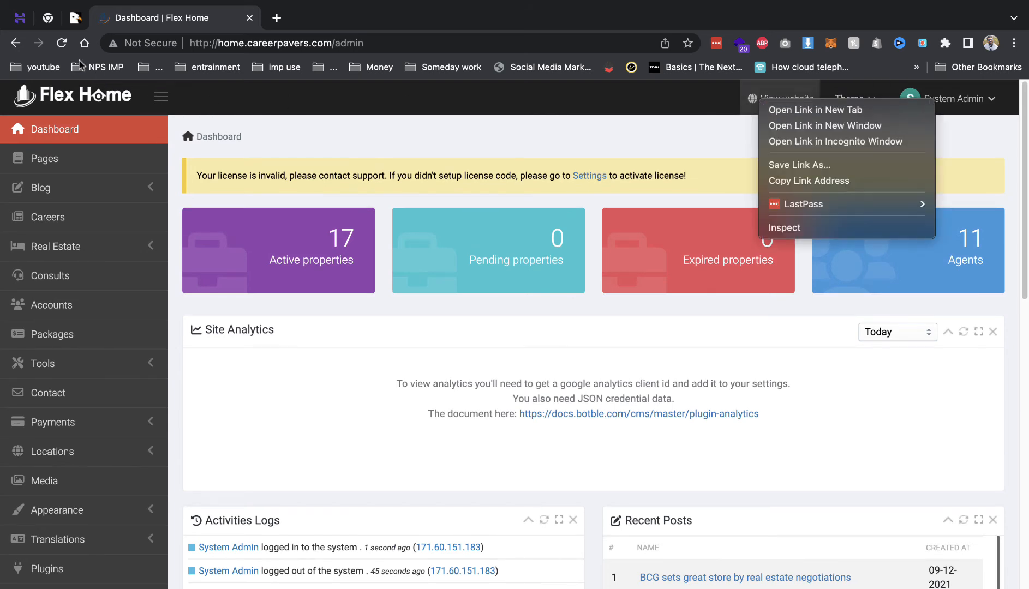
pyautogui.click(57, 45)
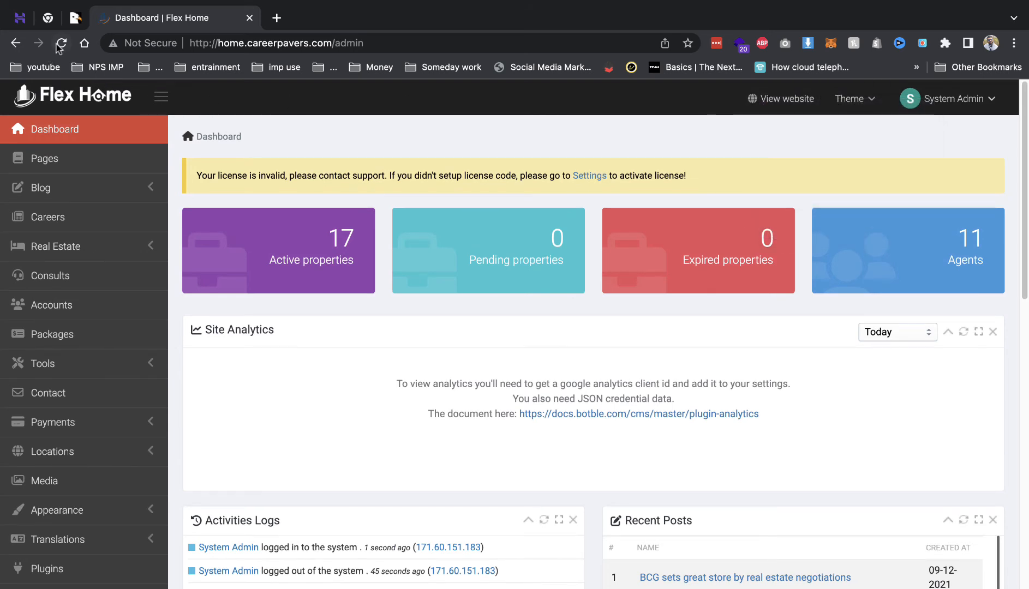
pyautogui.rightClick(764, 96)
pyautogui.click(789, 100)
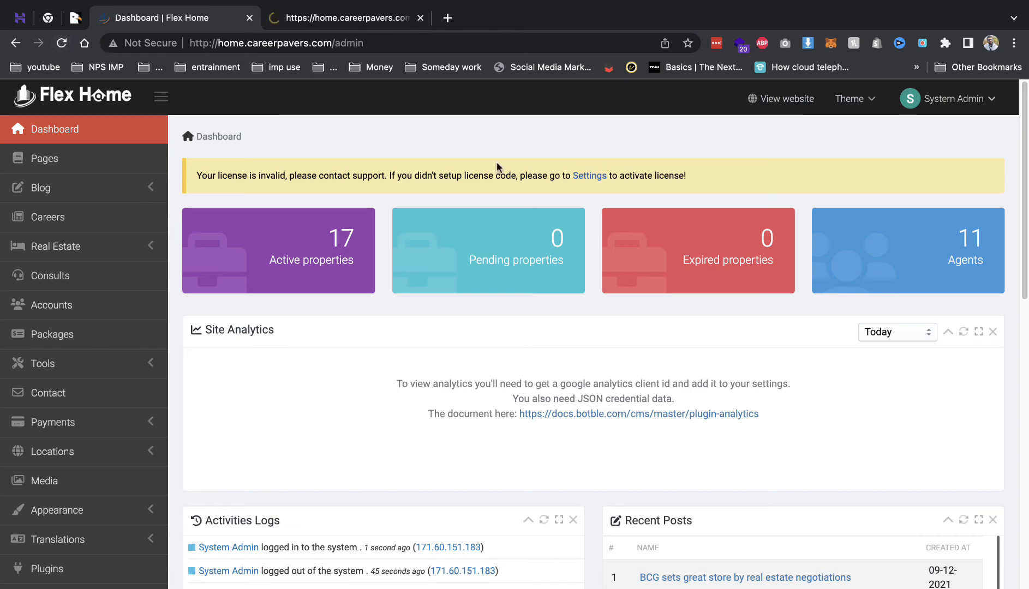
pyautogui.click(62, 43)
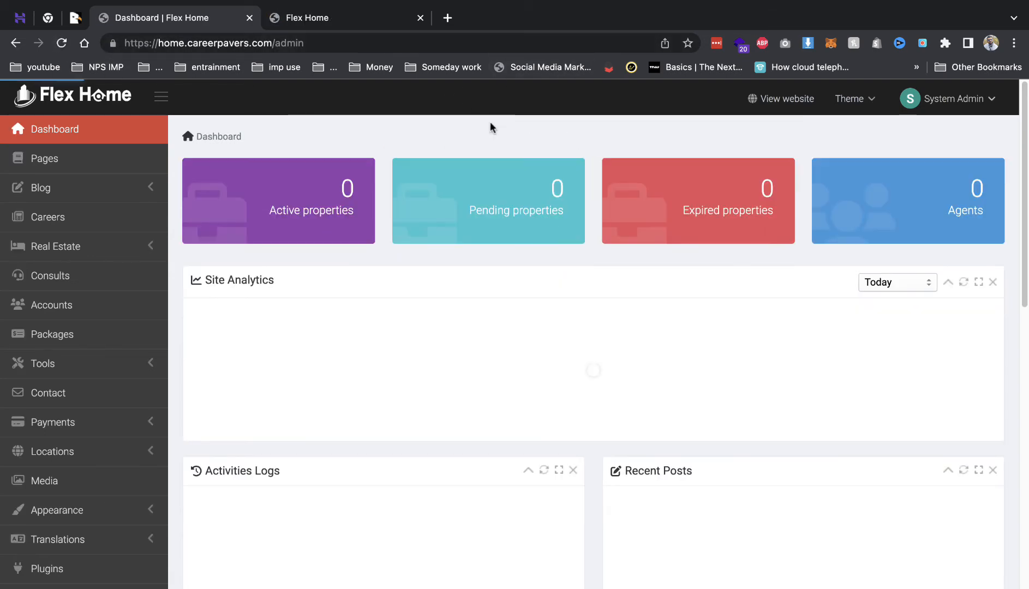
pyautogui.click(338, 34)
pyautogui.scroll(-7, 393, 268)
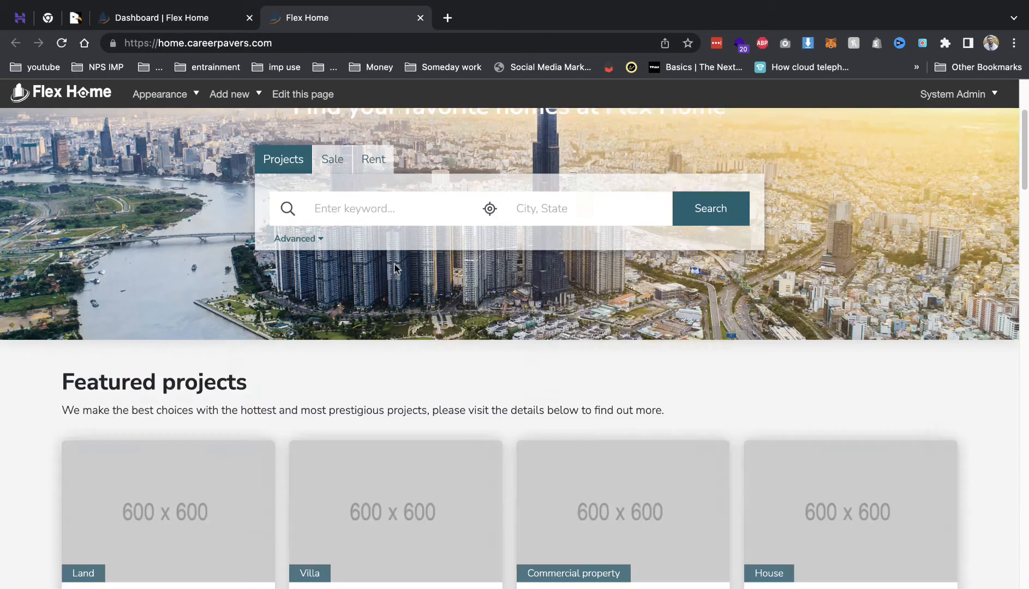
pyautogui.scroll(-3, 317, 317)
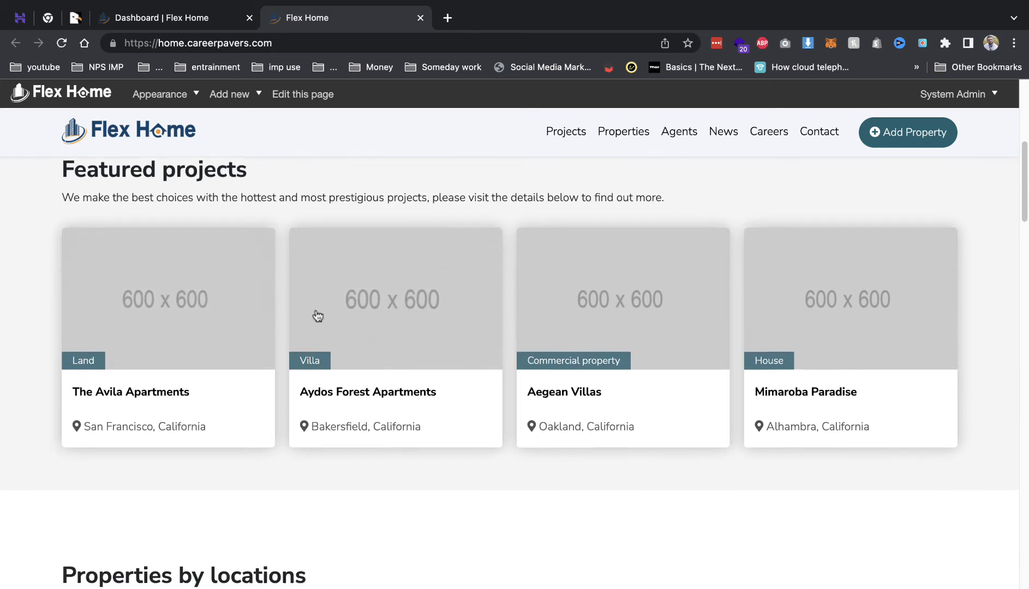
pyautogui.click(167, 24)
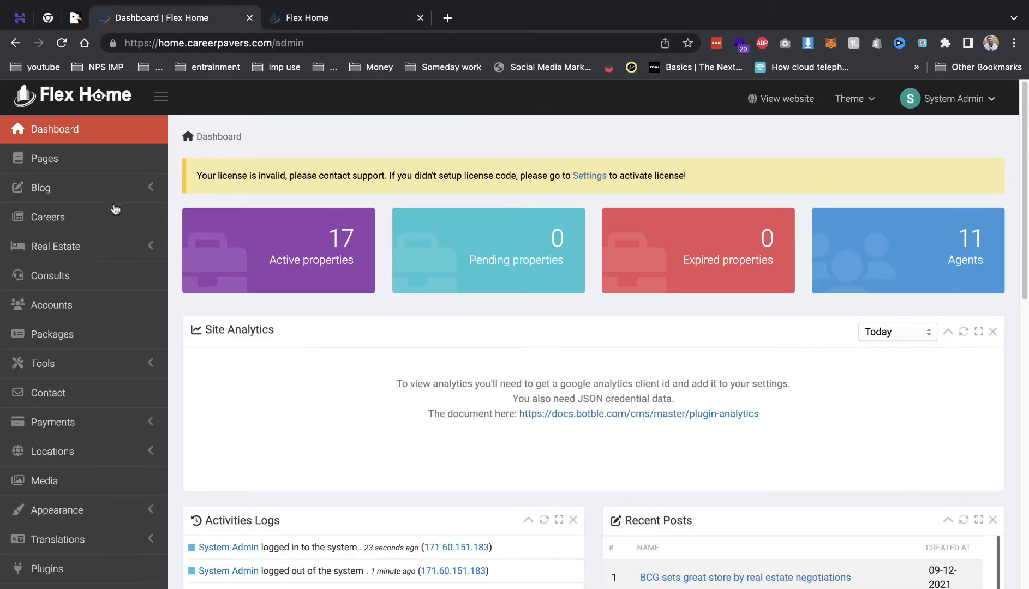
# Step: Go from Real Estate Projects and Properties to the Facilities list showing Bank, Mall and Airport
pyautogui.click(91, 259)
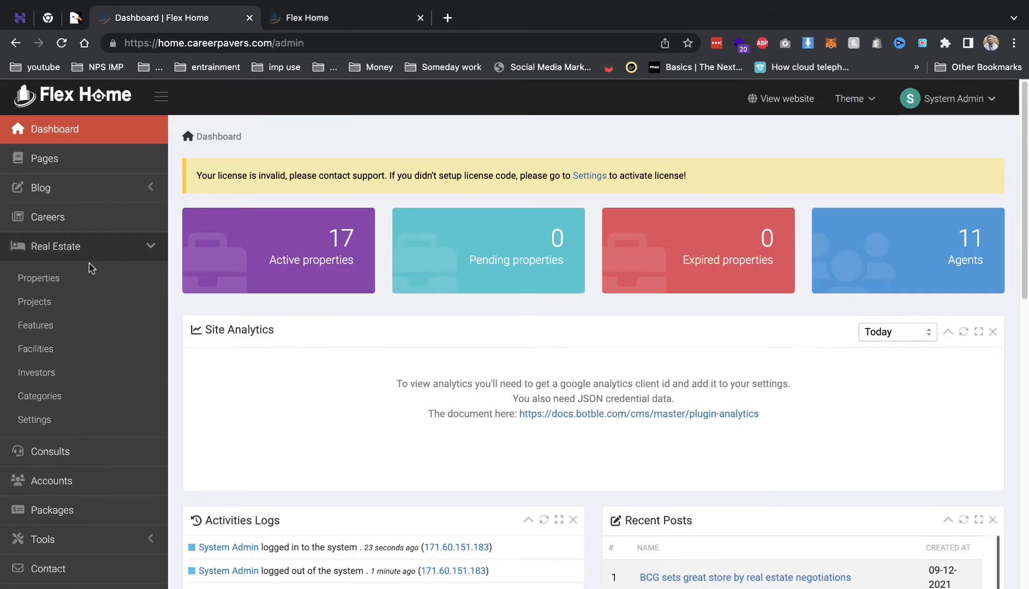
pyautogui.click(76, 288)
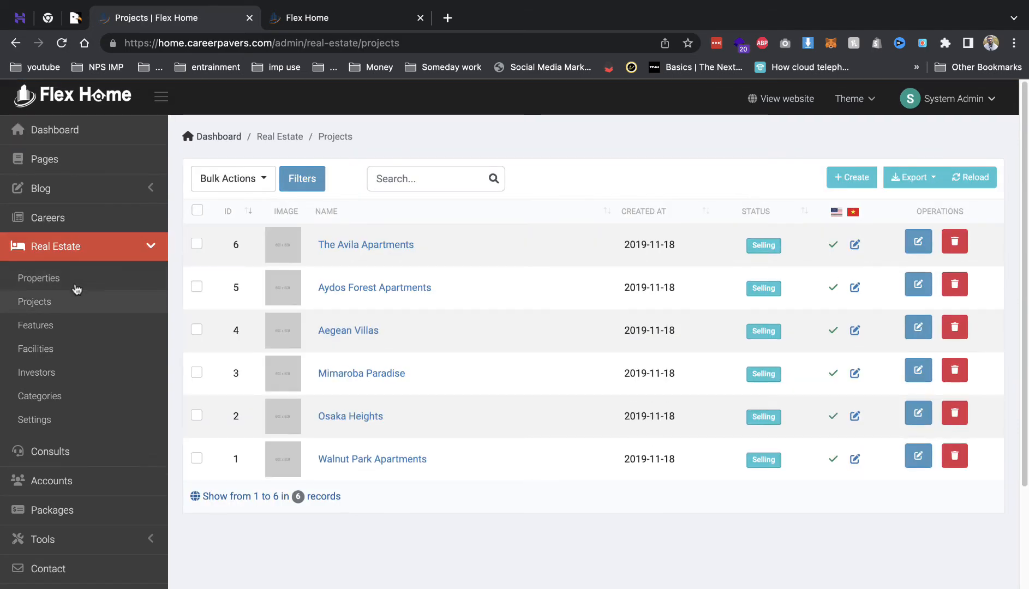
pyautogui.click(75, 281)
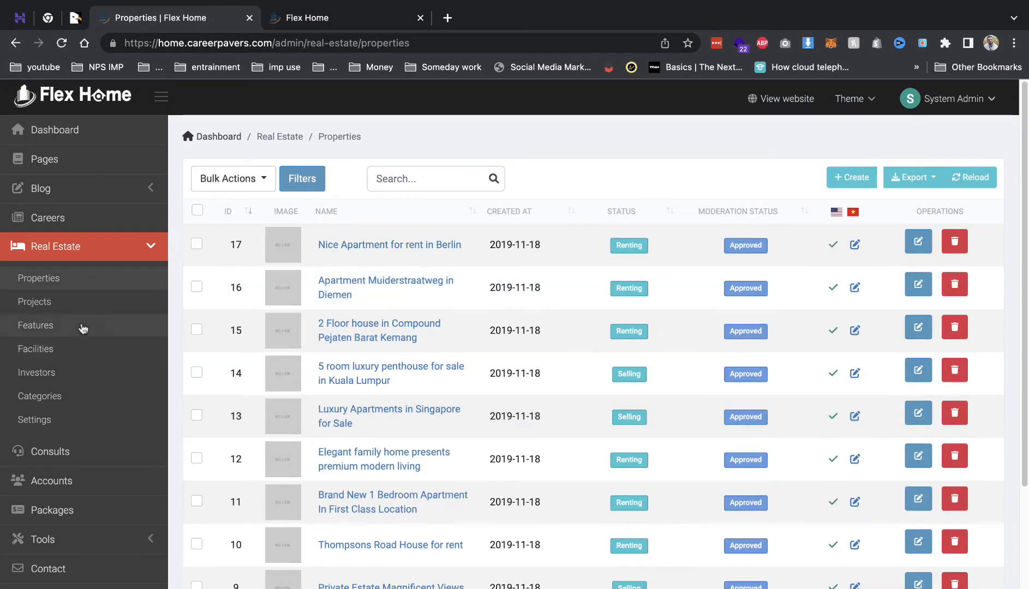
pyautogui.click(79, 352)
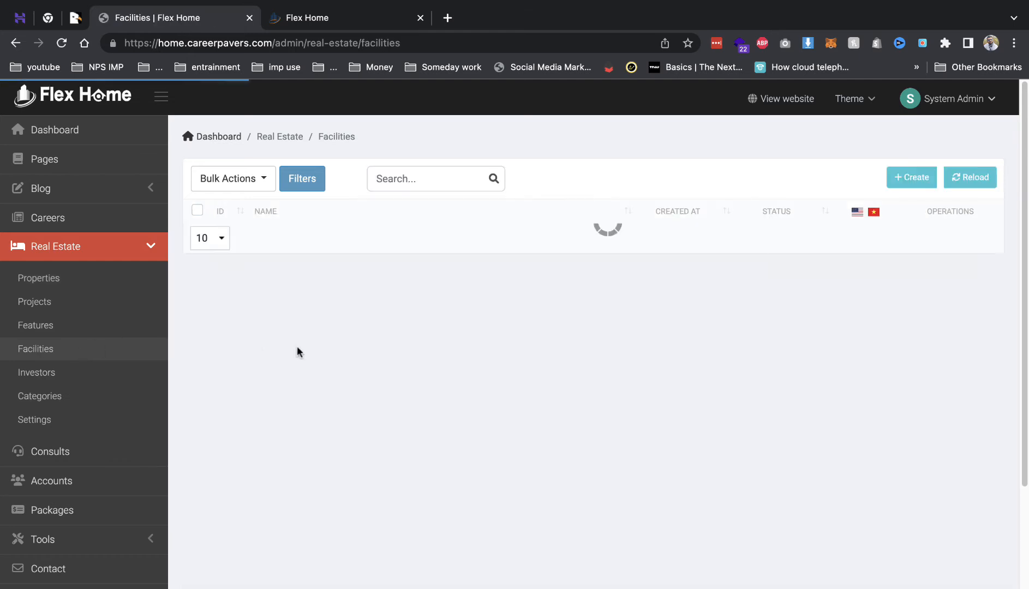
pyautogui.scroll(-2, 411, 258)
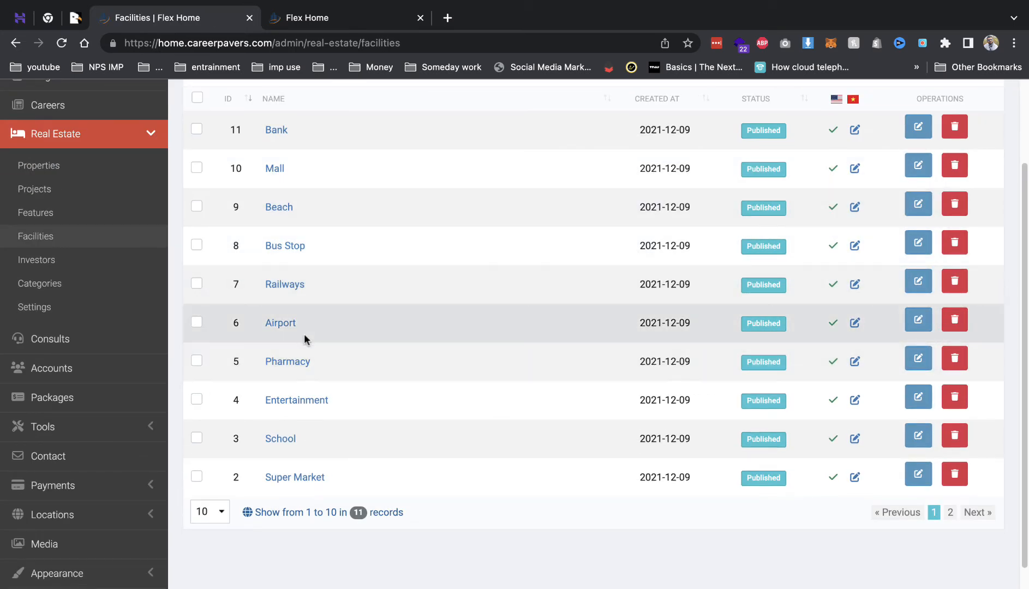
pyautogui.scroll(2, 366, 255)
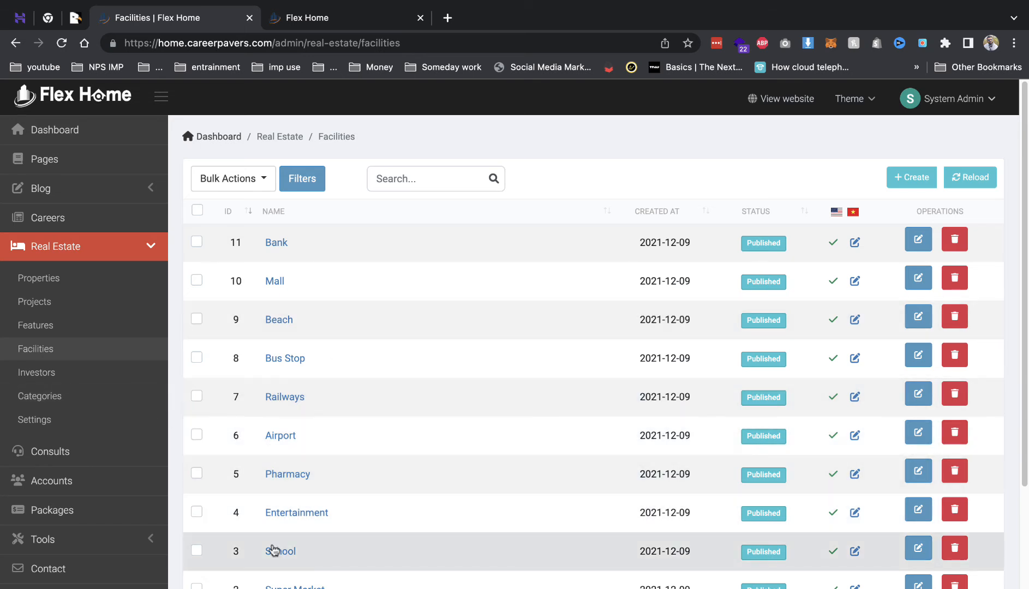
# Step: Save a property category named 2bhk with parent None and description 2bhk, then go to Real Estate Settings
pyautogui.click(69, 404)
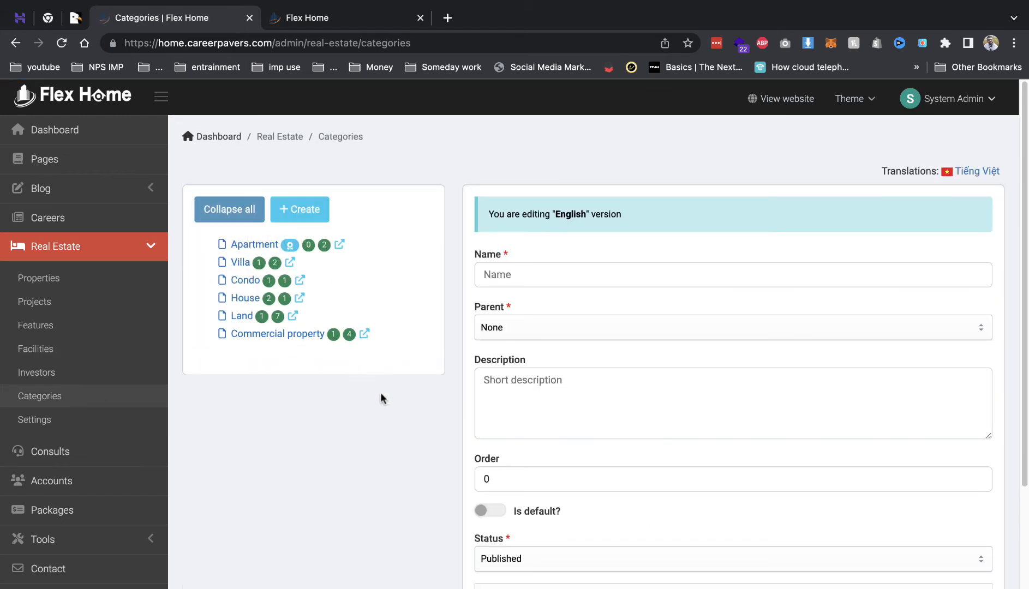
pyautogui.click(528, 270)
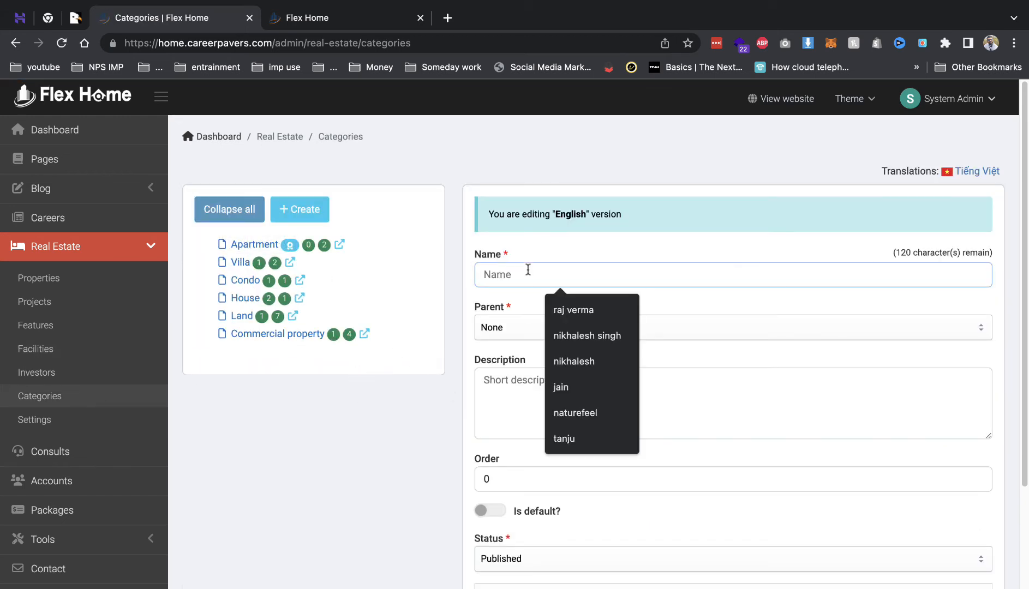
pyautogui.write('2')
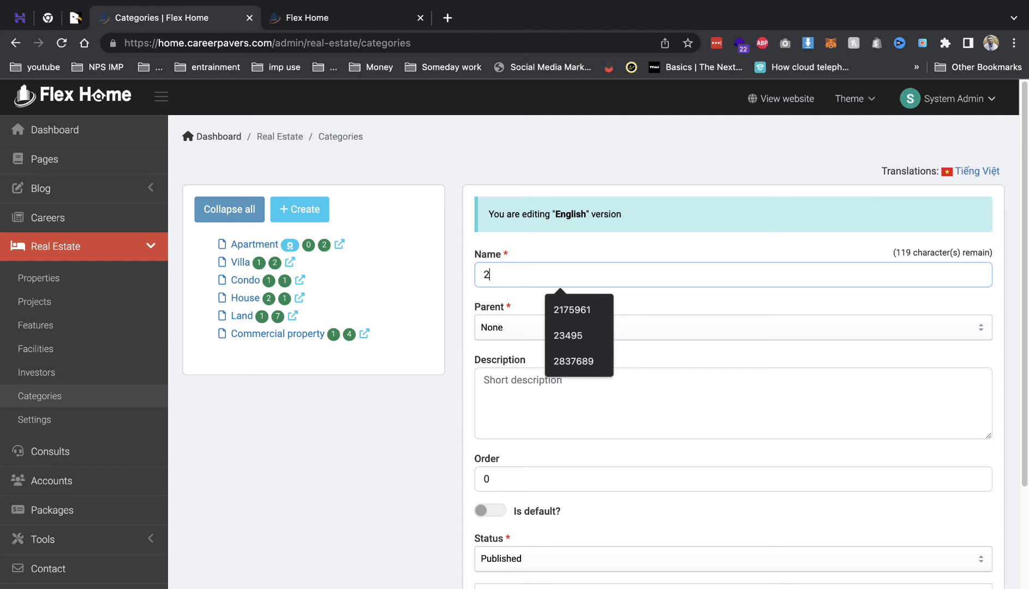
pyautogui.click(291, 208)
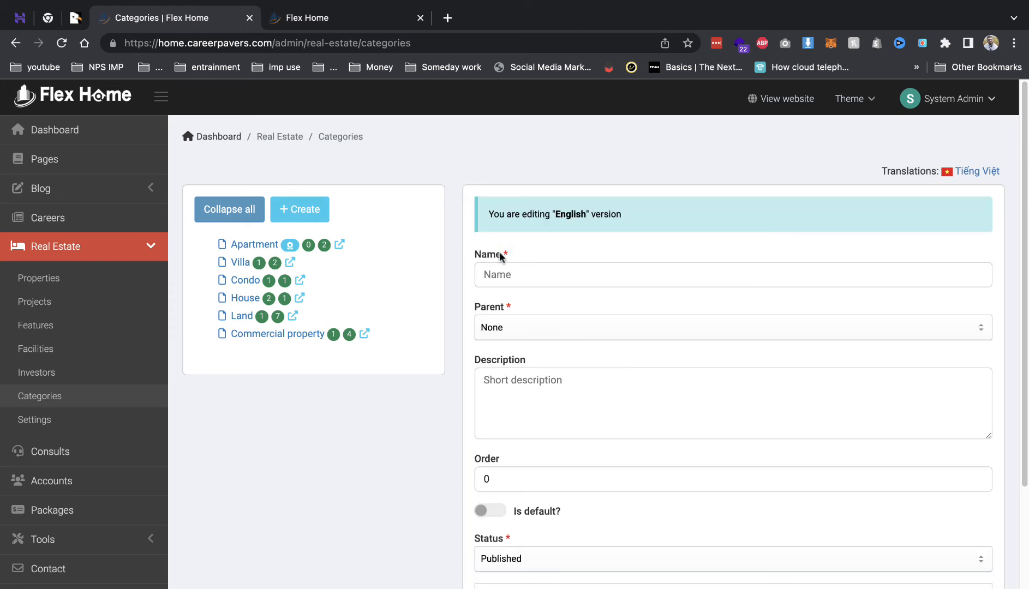
pyautogui.click(502, 268)
pyautogui.write('2bhk')
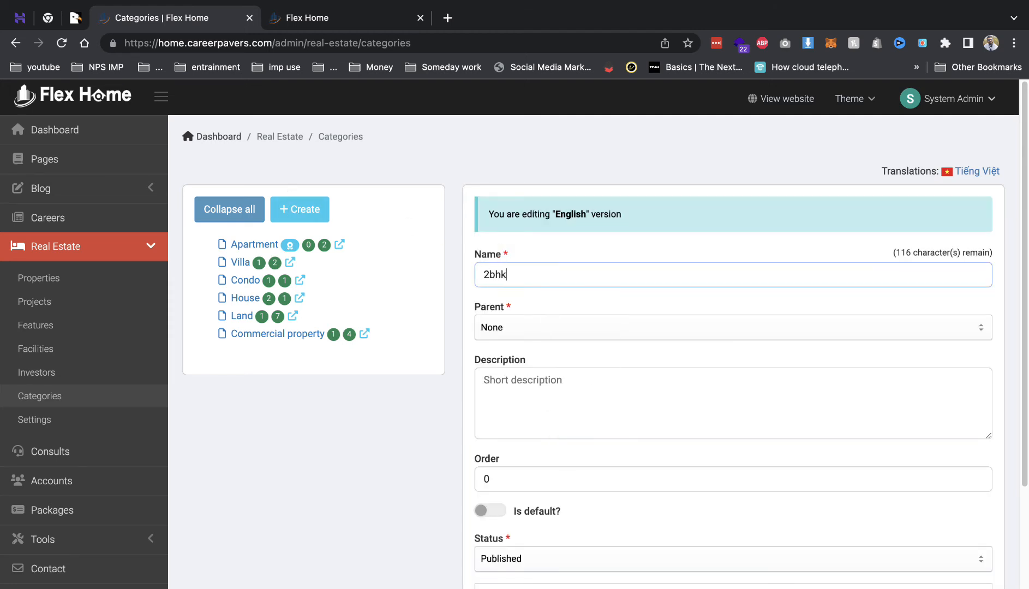
pyautogui.press('super+a')
pyautogui.press('super+c')
pyautogui.click(516, 326)
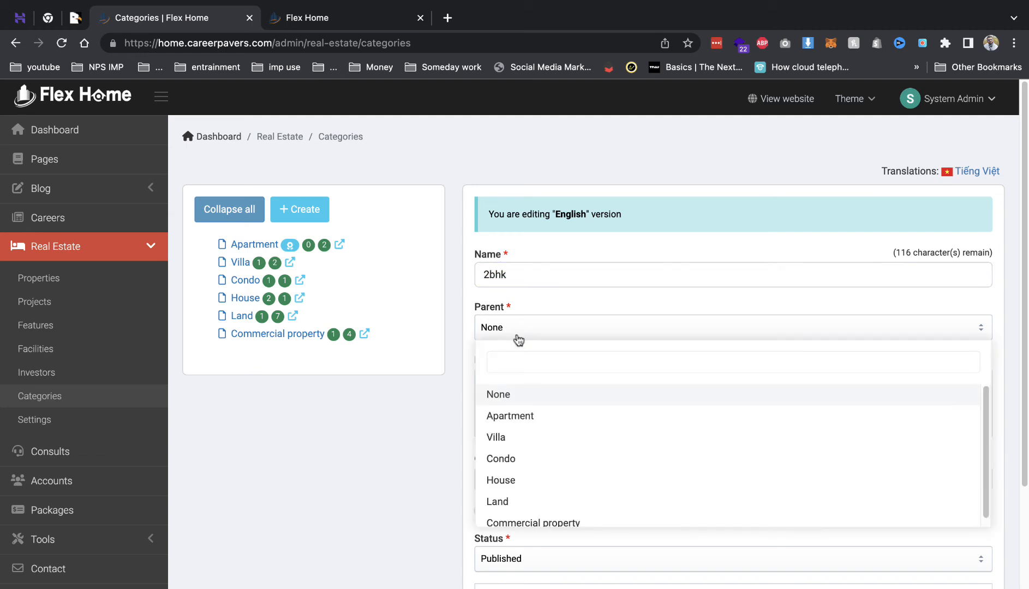
pyautogui.click(525, 400)
pyautogui.press('super+v')
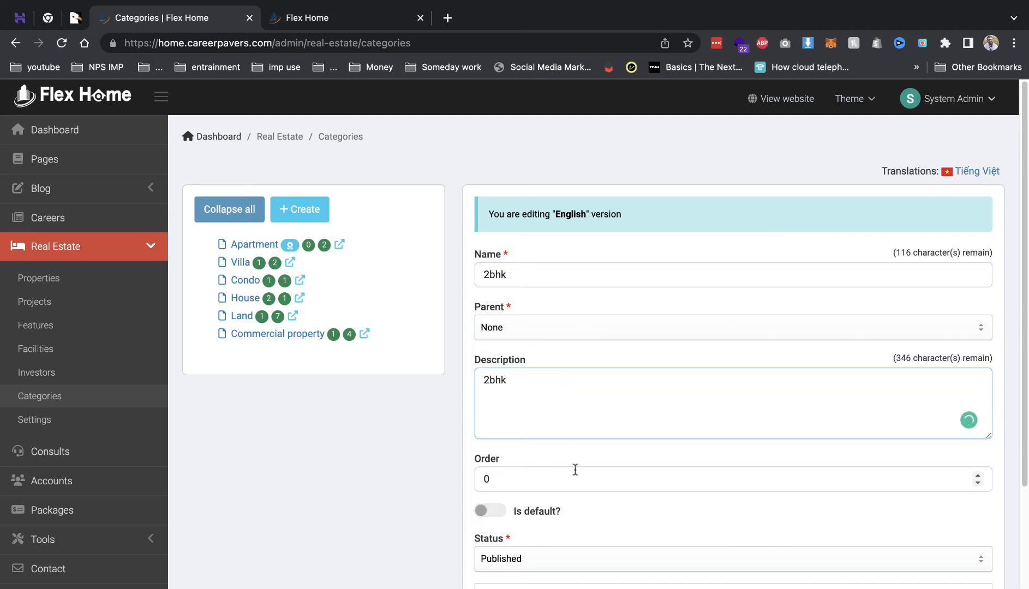
pyautogui.scroll(-3, 576, 469)
pyautogui.click(519, 516)
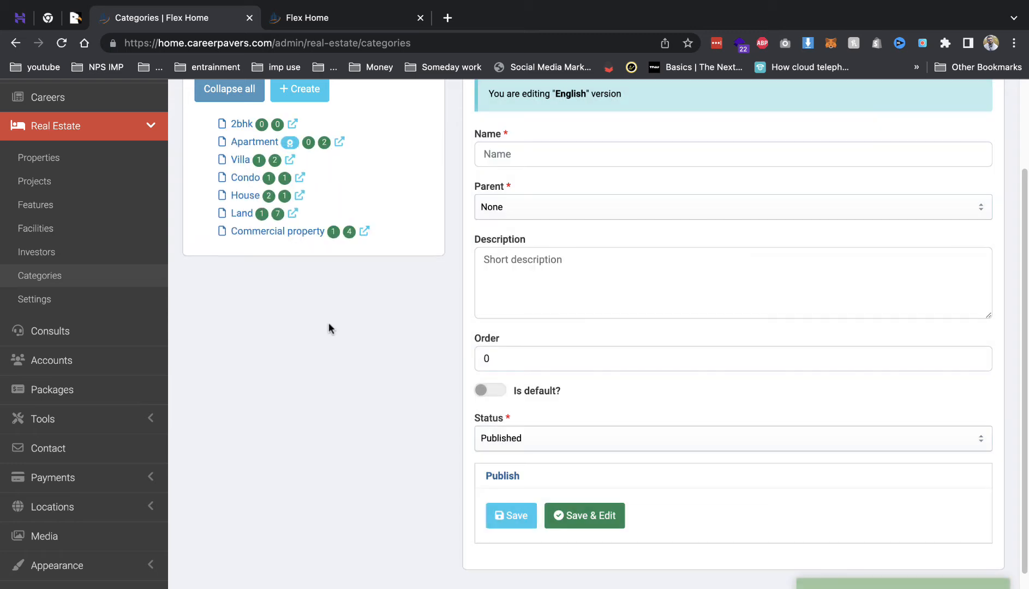
pyautogui.click(59, 303)
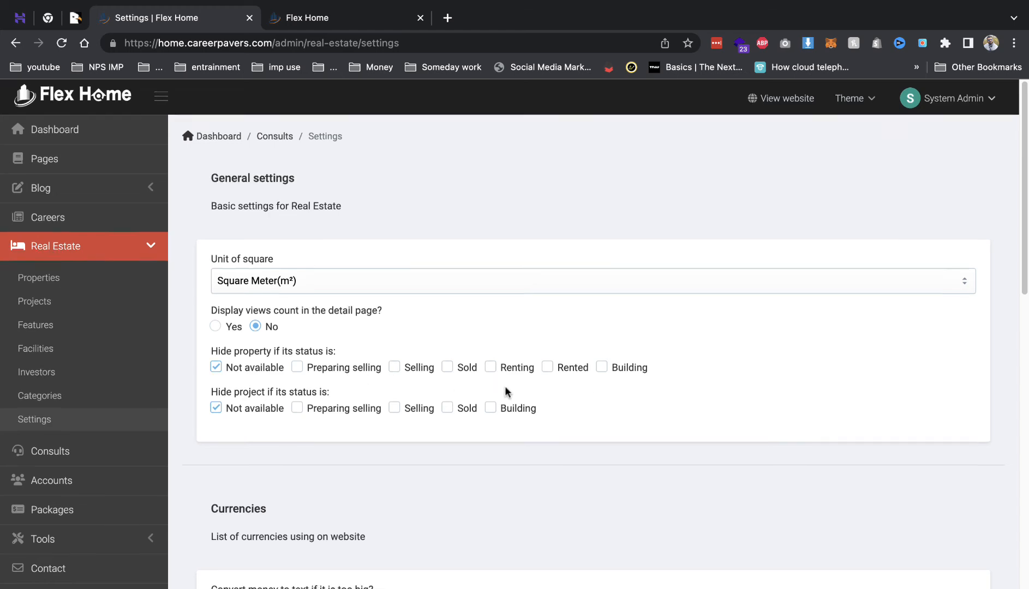
# Step: Search Google for the rupee symbol in a new tab and copy ₹
pyautogui.scroll(-5, 443, 363)
pyautogui.scroll(-2, 415, 393)
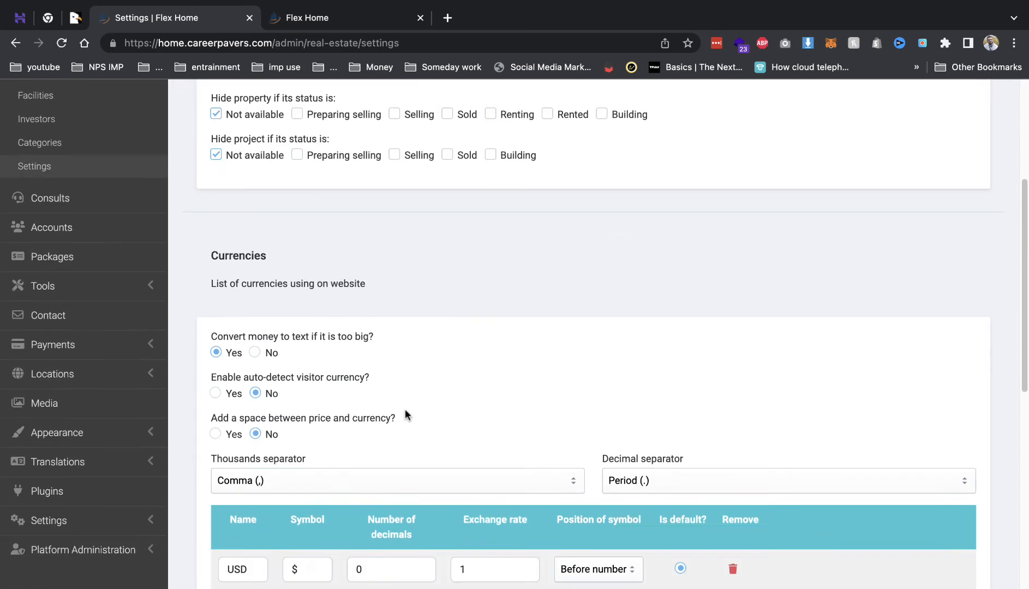
pyautogui.click(447, 18)
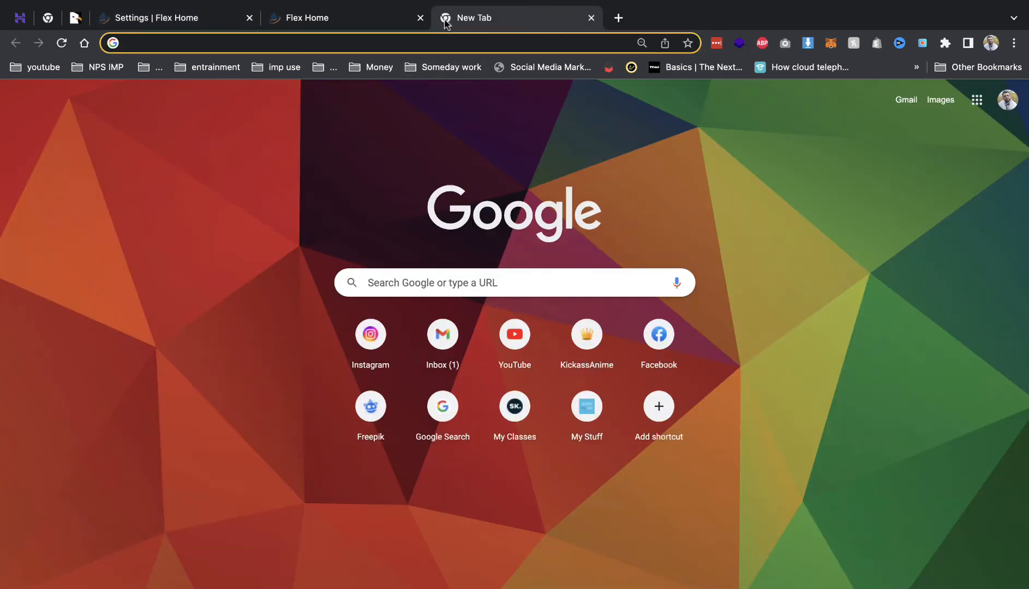
pyautogui.write('rup')
pyautogui.press('Return')
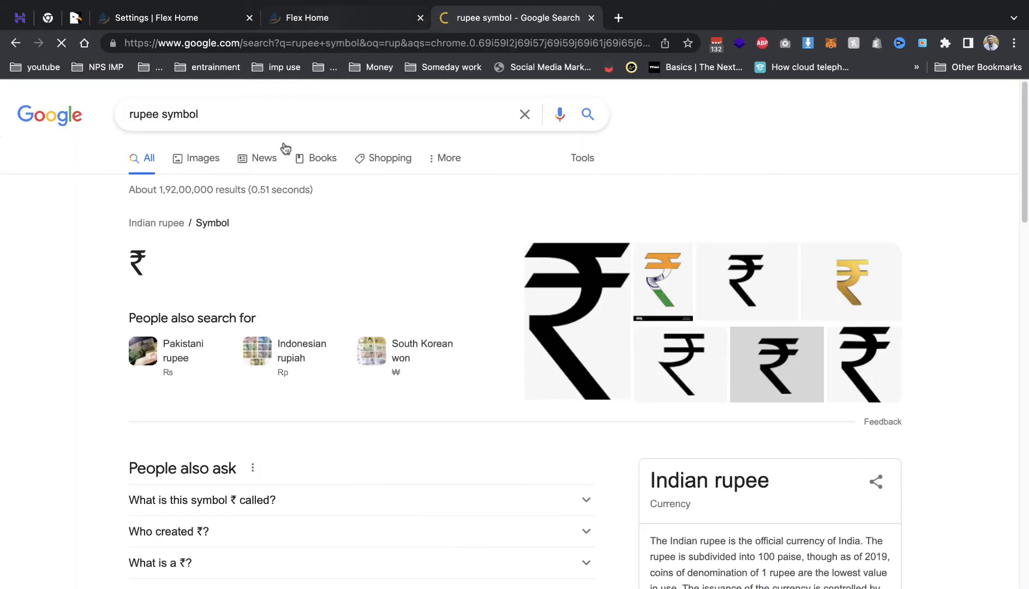
pyautogui.doubleClick(138, 263)
# Step: Change the default USD currency to symbol ₹ and name inr, and save the settings
pyautogui.click(159, 29)
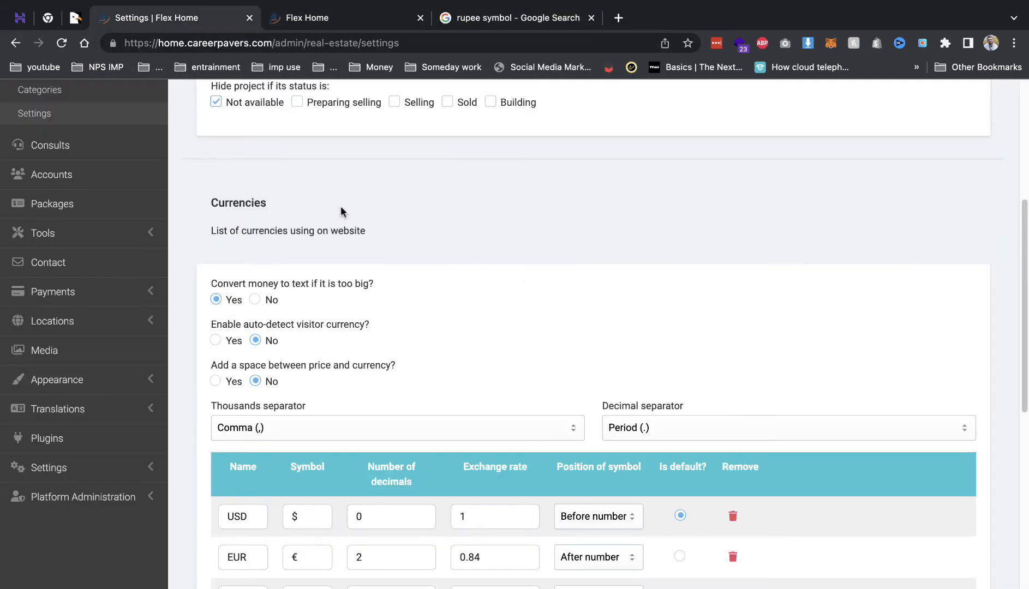
pyautogui.doubleClick(307, 526)
pyautogui.doubleClick(247, 513)
pyautogui.write('inr')
pyautogui.scroll(-12, 425, 458)
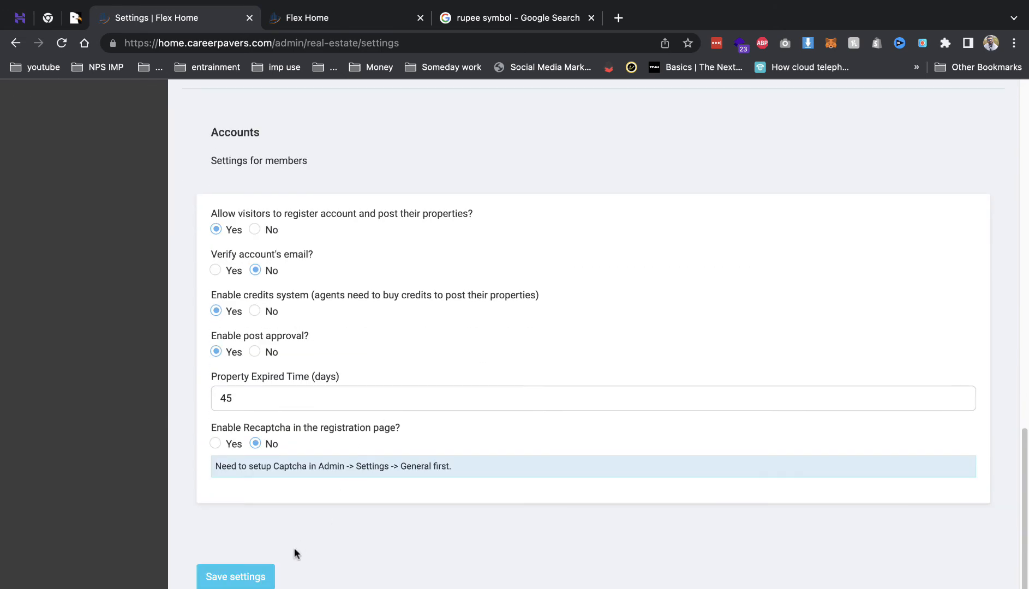
pyautogui.click(267, 574)
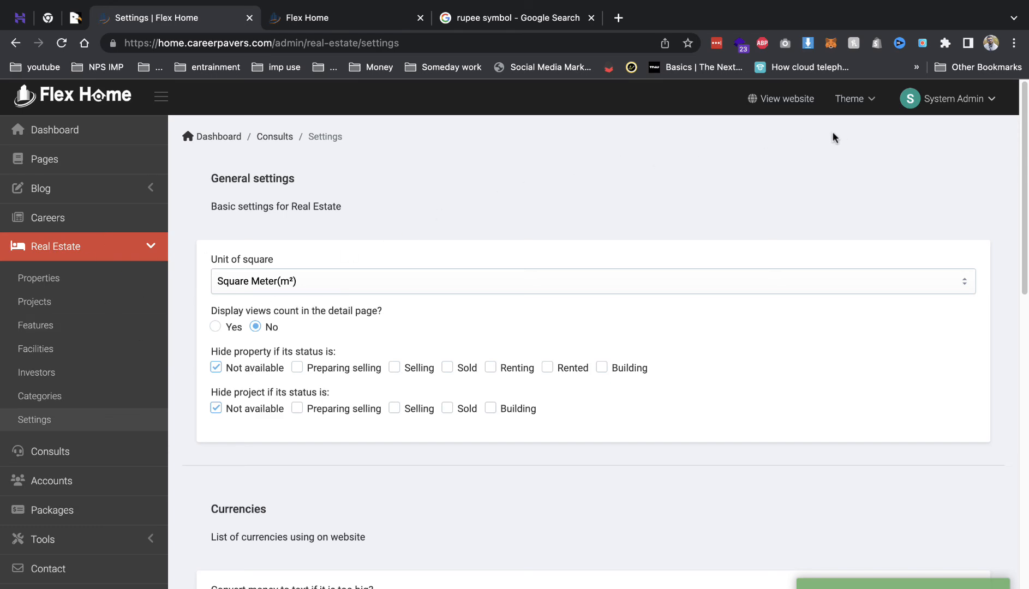
pyautogui.click(546, 19)
# Step: Search Google Images for 'house' and open the AB House photo in a new tab
pyautogui.doubleClick(480, 109)
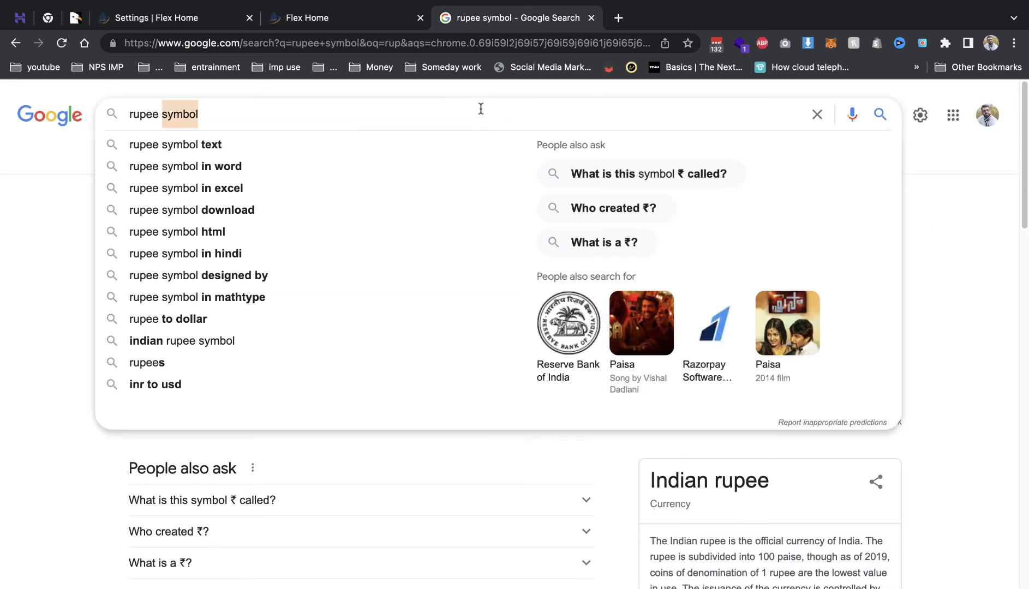
pyautogui.tripleClick(481, 109)
pyautogui.write('house')
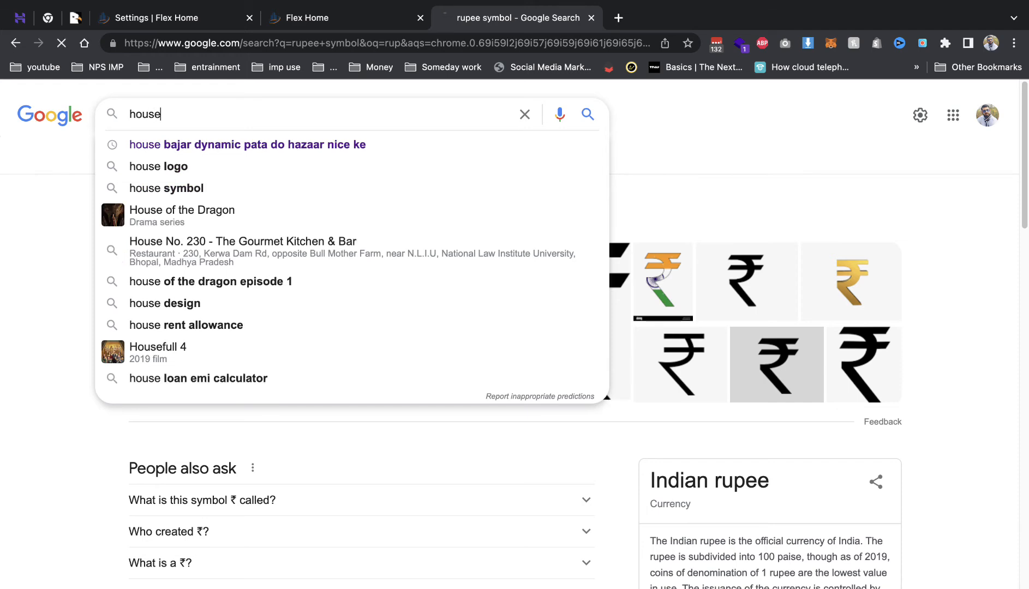
pyautogui.press('Return')
pyautogui.click(210, 164)
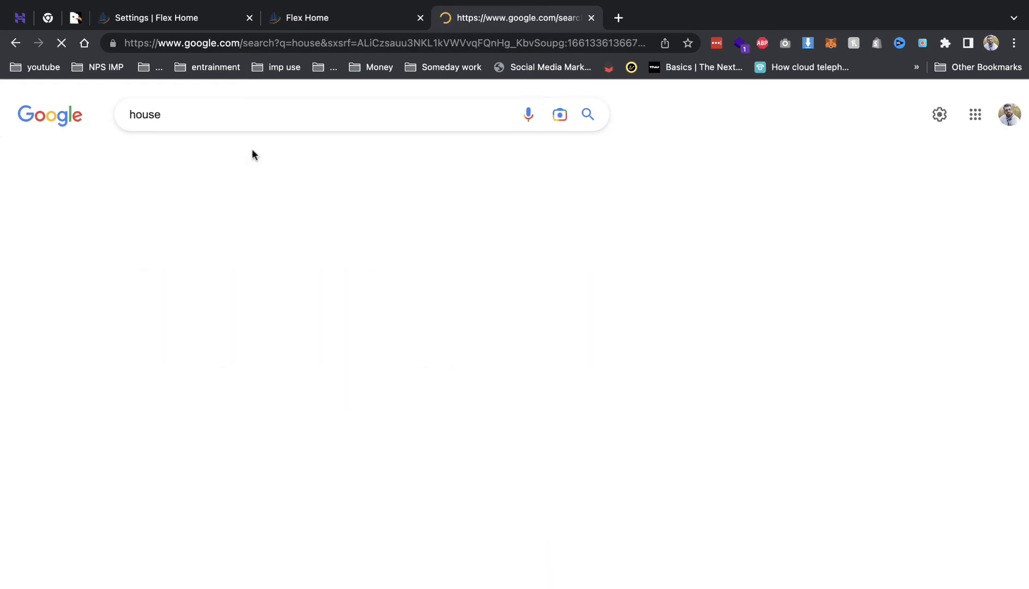
pyautogui.click(287, 300)
pyautogui.rightClick(654, 254)
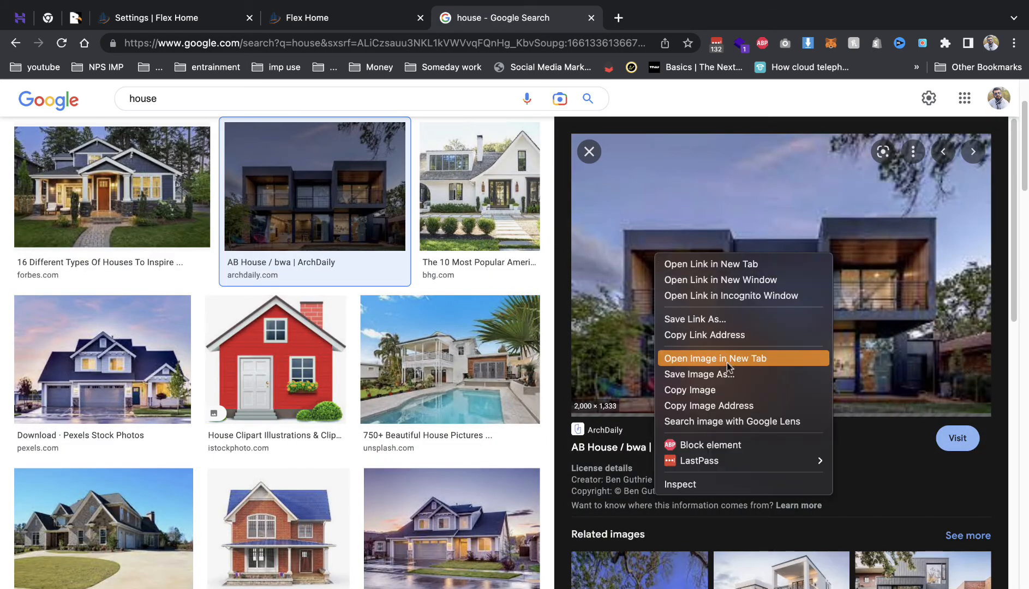
pyautogui.click(732, 364)
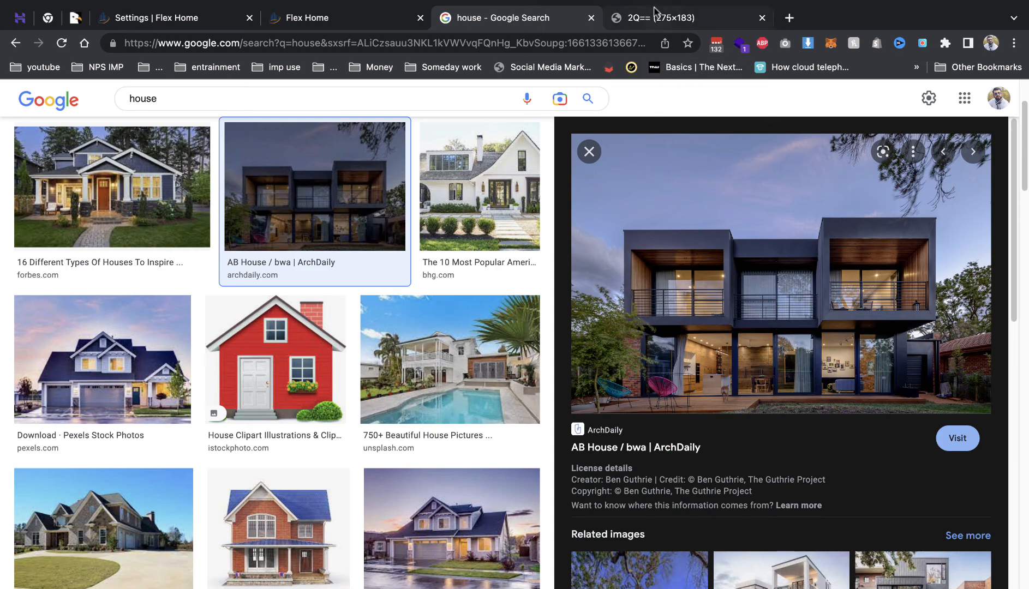
# Step: Save the full-size 02C.jpg house image to the computer and go back to admin settings
pyautogui.click(656, 16)
pyautogui.click(547, 19)
pyautogui.rightClick(682, 190)
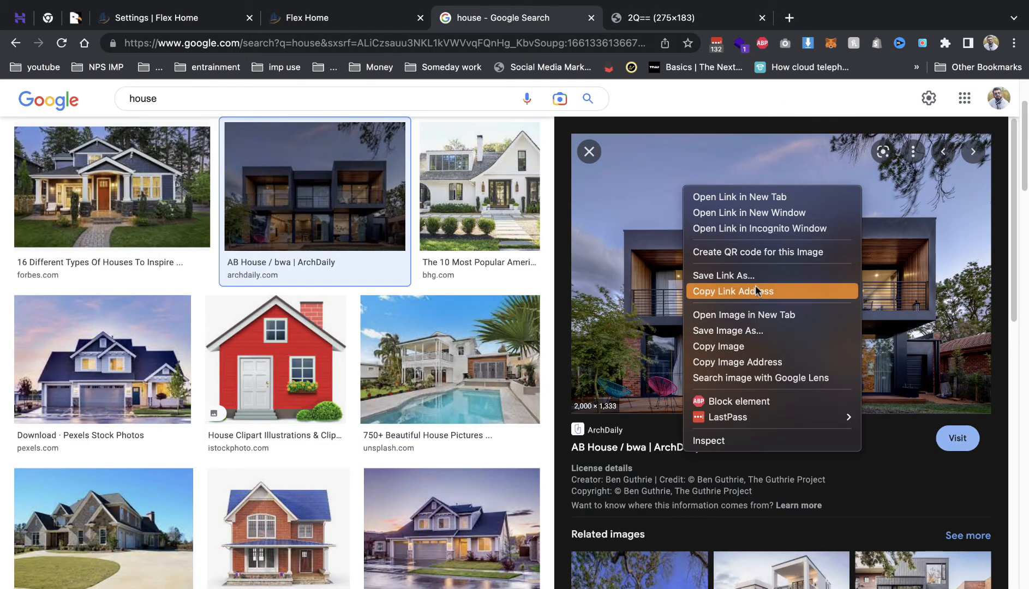
pyautogui.click(784, 199)
pyautogui.click(763, 17)
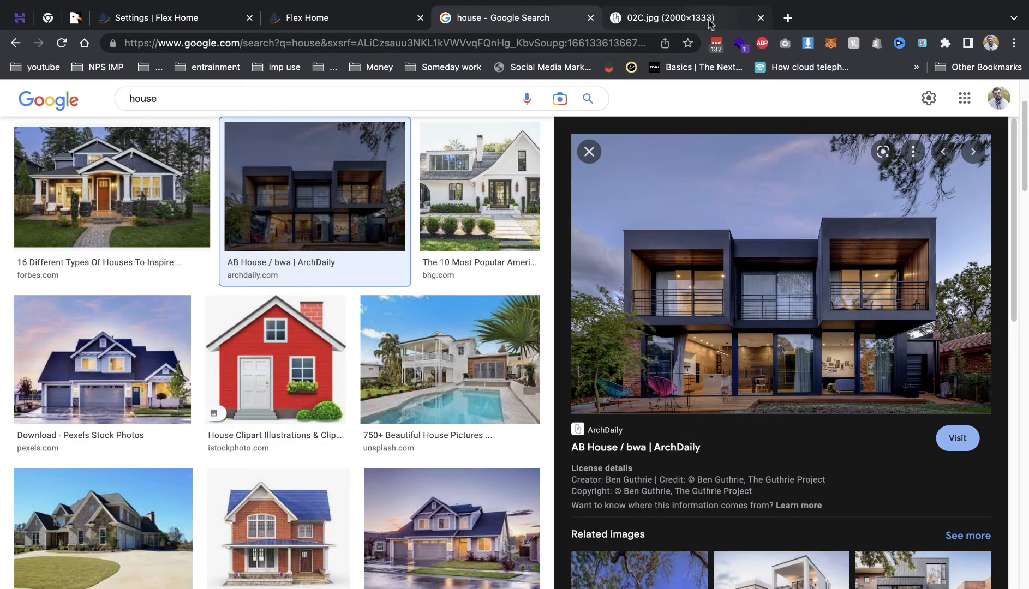
pyautogui.click(687, 18)
pyautogui.rightClick(652, 253)
pyautogui.click(675, 279)
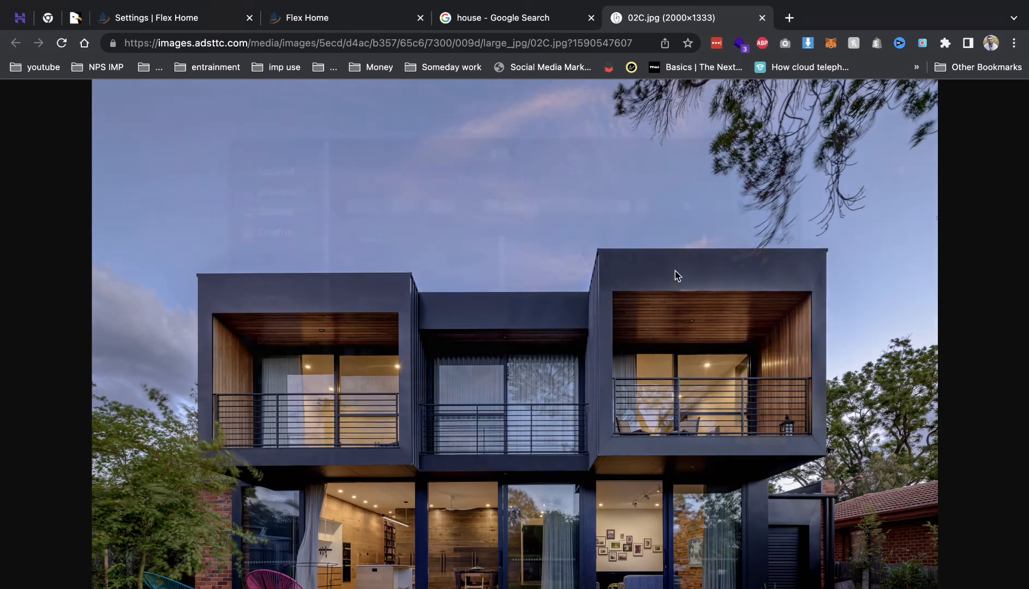
pyautogui.press('Return')
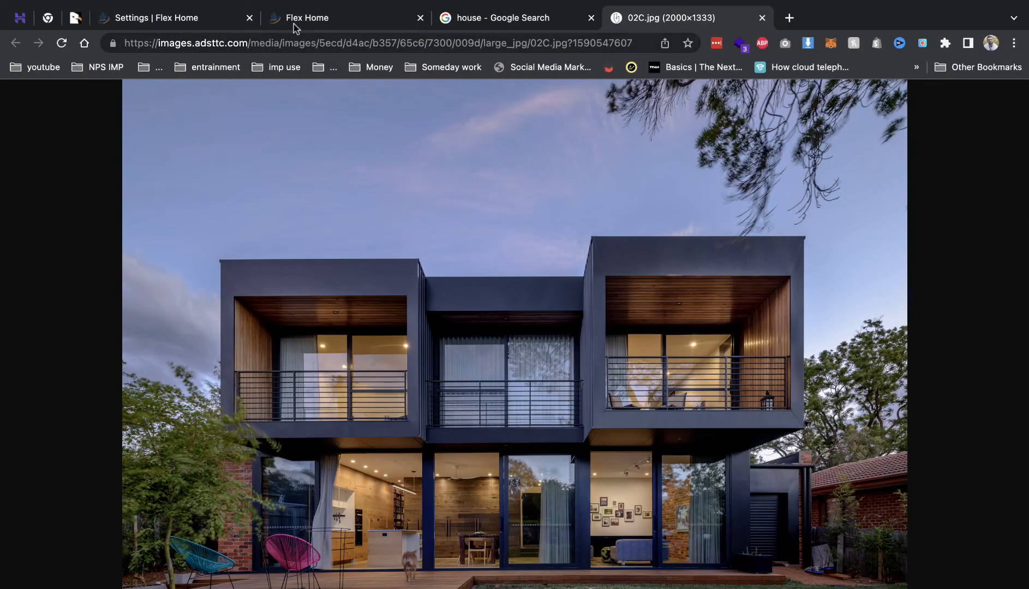
pyautogui.click(294, 24)
pyautogui.click(204, 23)
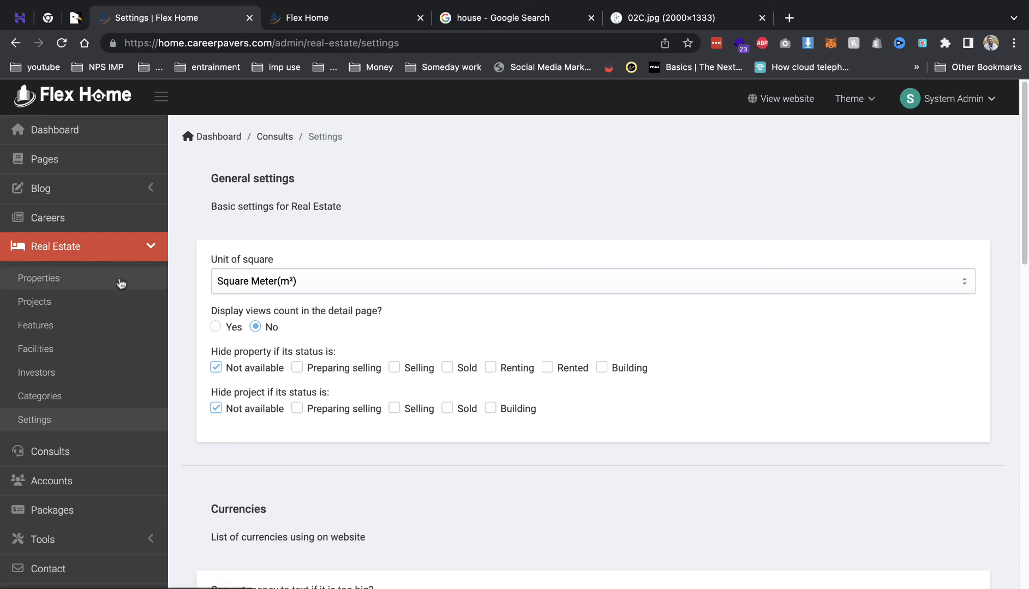
# Step: Create a new property with the title 2bhk
pyautogui.click(82, 282)
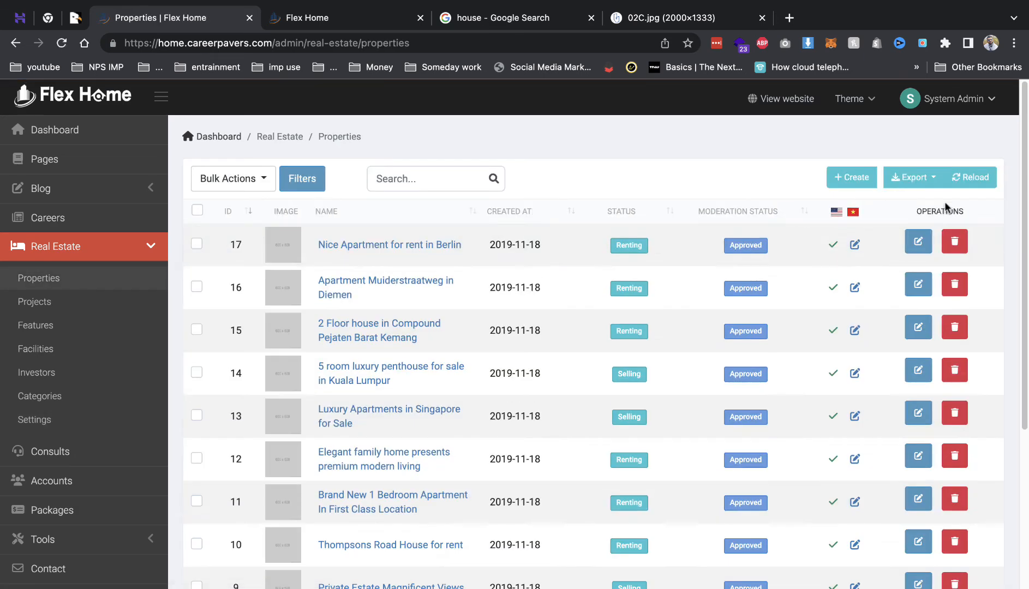
pyautogui.click(856, 187)
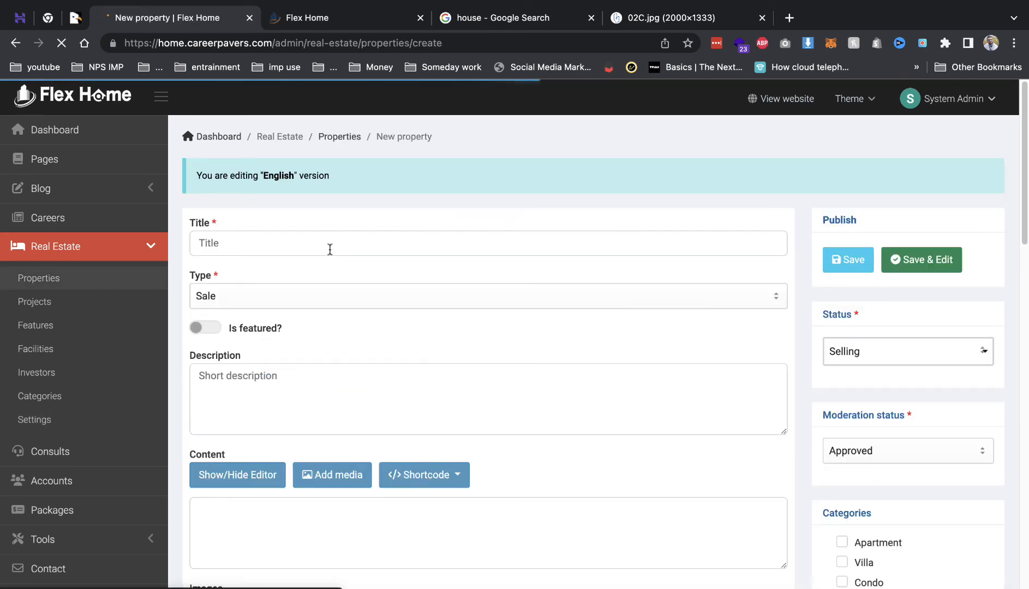
pyautogui.click(329, 250)
pyautogui.write('2bhk')
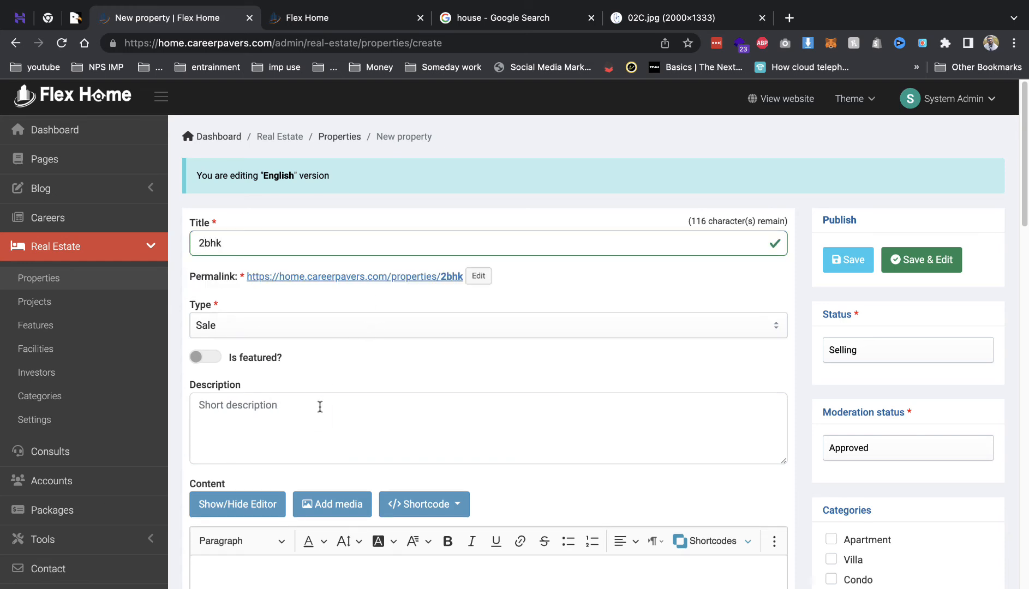
pyautogui.scroll(-3, 330, 386)
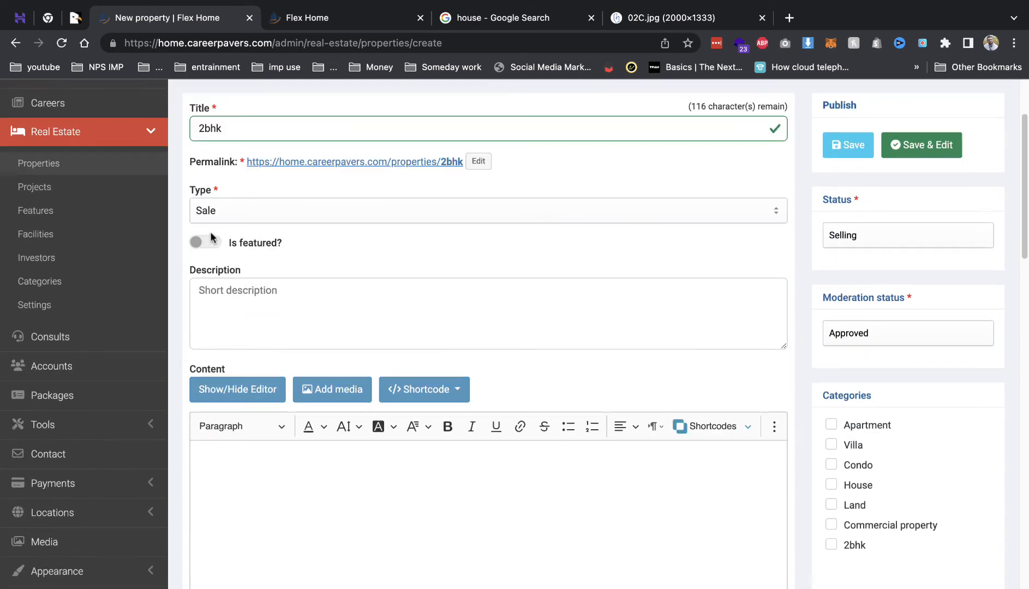
pyautogui.scroll(-10, 281, 328)
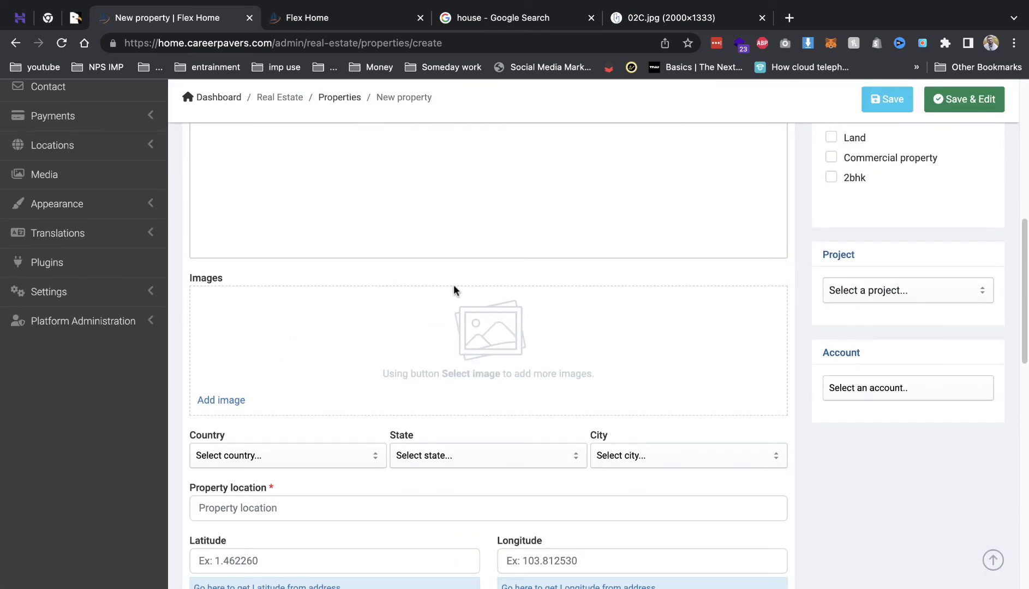
# Step: Upload 02C.jpeg from the Desktop and insert it as the property's image
pyautogui.click(488, 320)
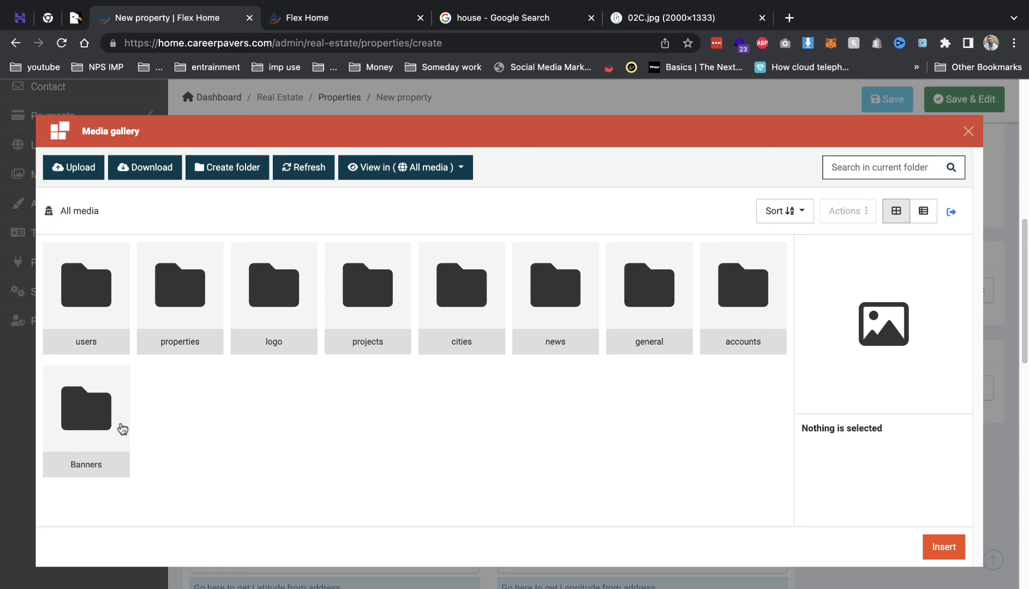
pyautogui.click(78, 178)
pyautogui.click(294, 246)
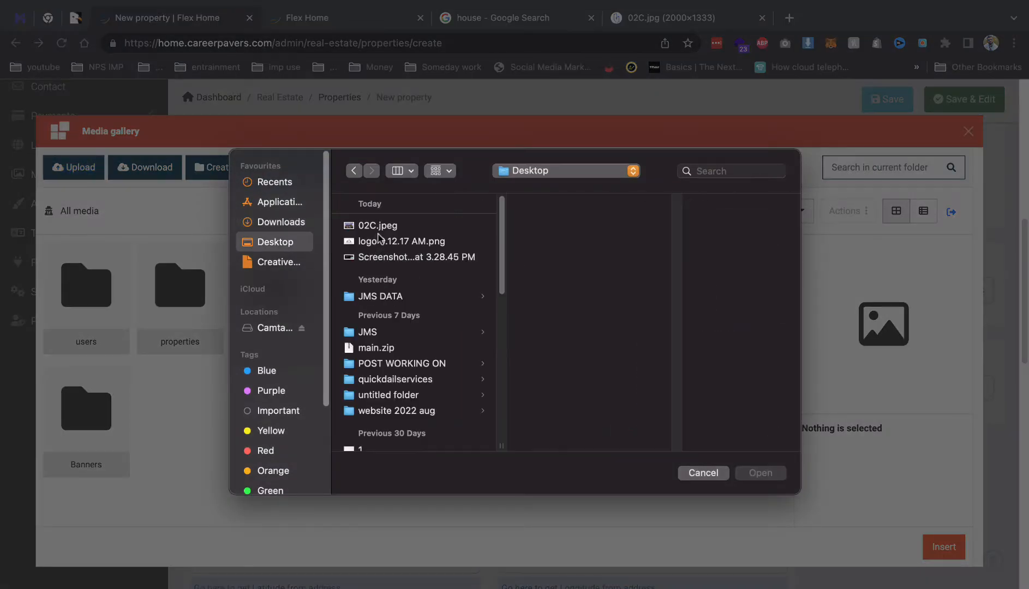
pyautogui.doubleClick(377, 225)
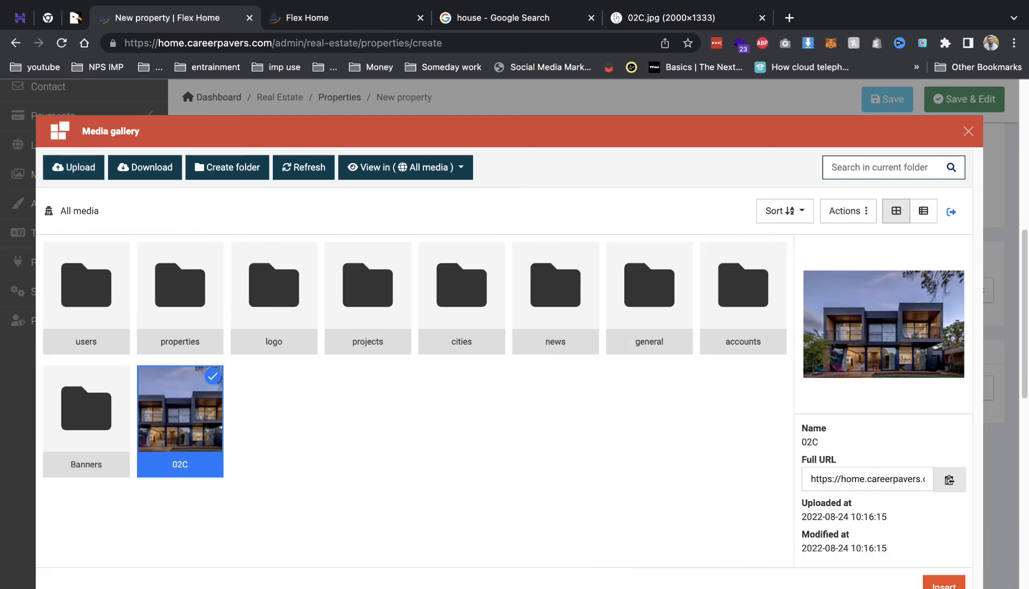
pyautogui.click(946, 580)
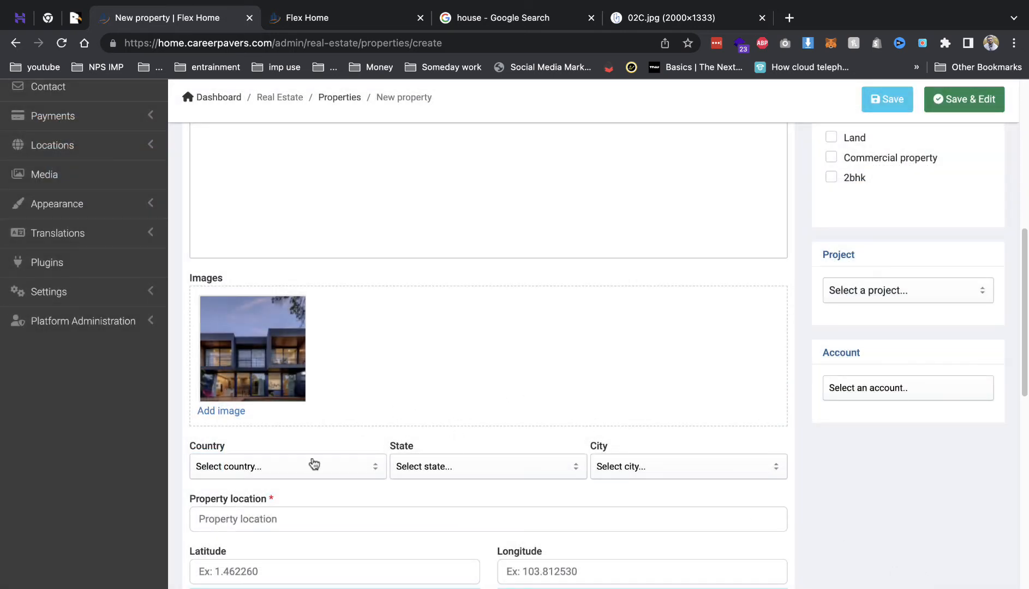
# Step: Put the property in the 2bhk category with Walnut Park Apartments as its project
pyautogui.click(314, 464)
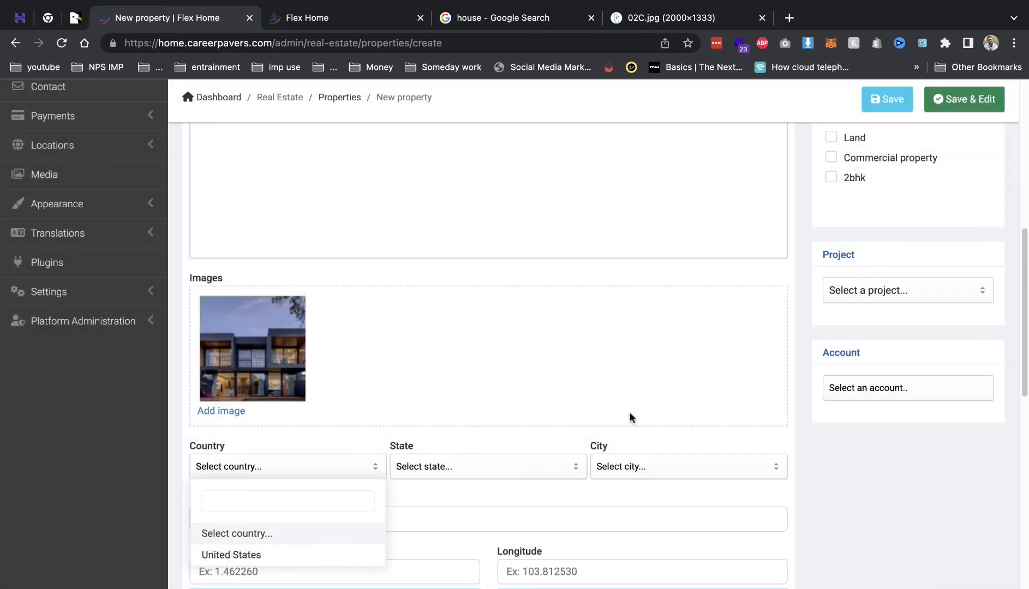
pyautogui.scroll(3, 812, 384)
pyautogui.click(848, 319)
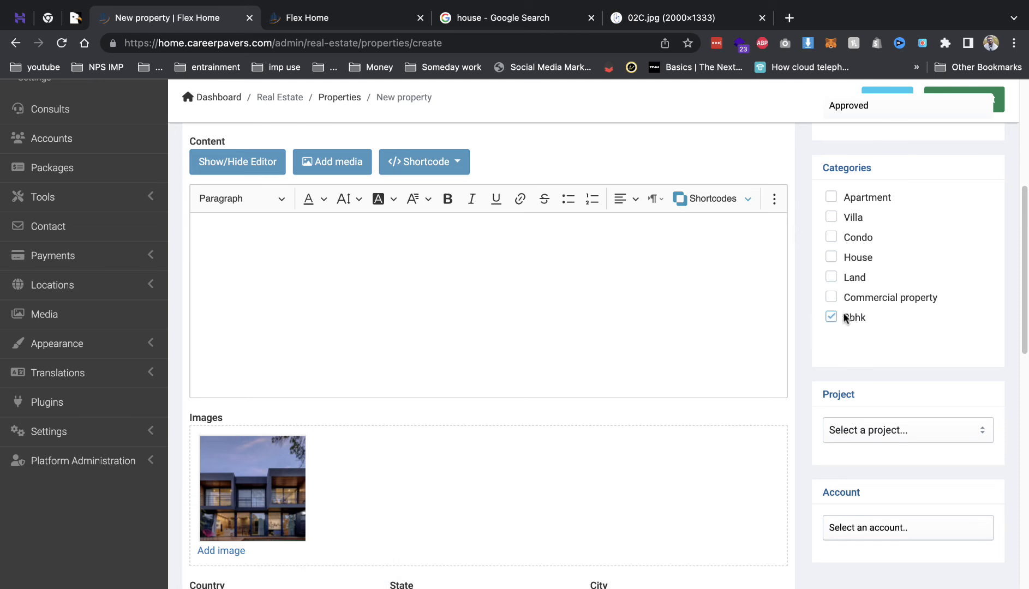
pyautogui.click(886, 432)
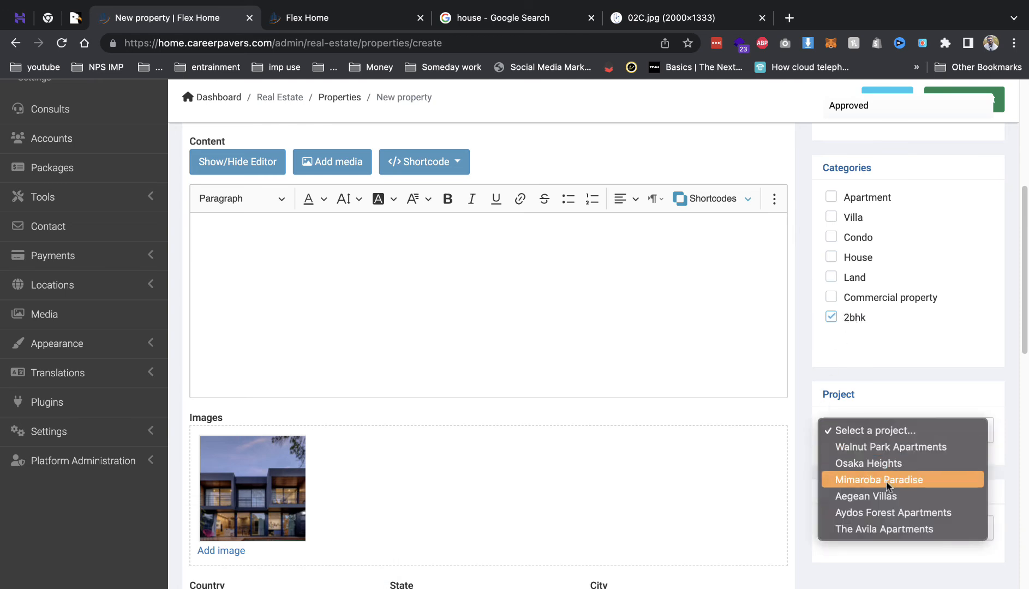
pyautogui.click(873, 448)
pyautogui.scroll(3, 424, 341)
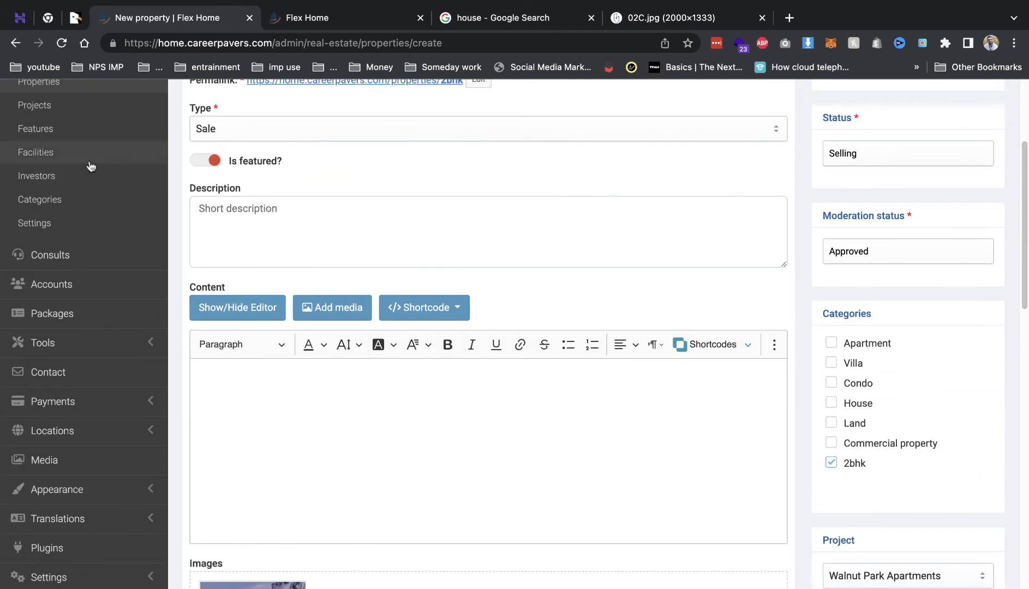
pyautogui.scroll(-5, 841, 489)
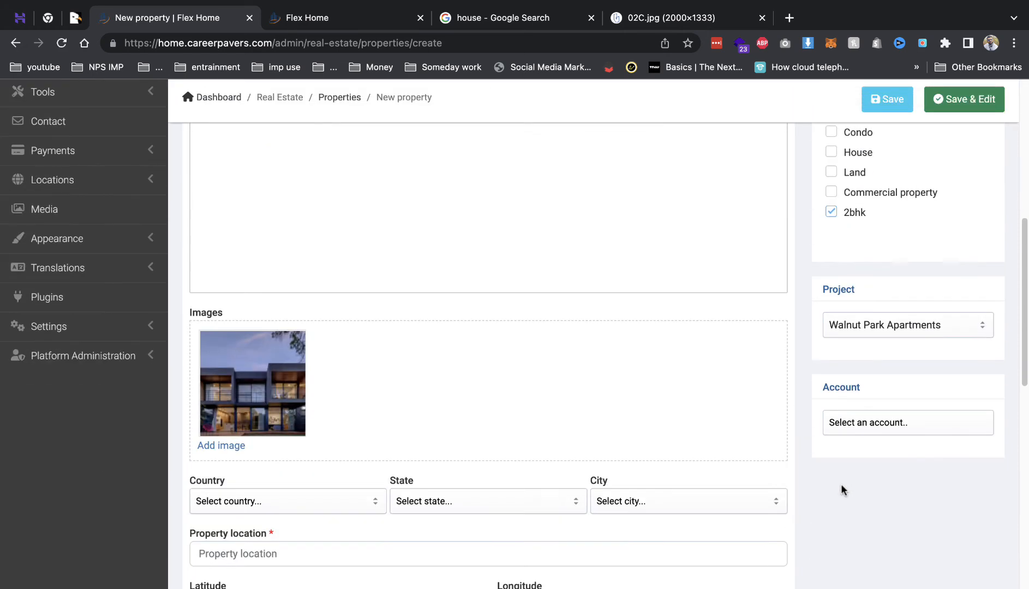
pyautogui.click(850, 431)
pyautogui.scroll(-2, 424, 481)
pyautogui.click(357, 445)
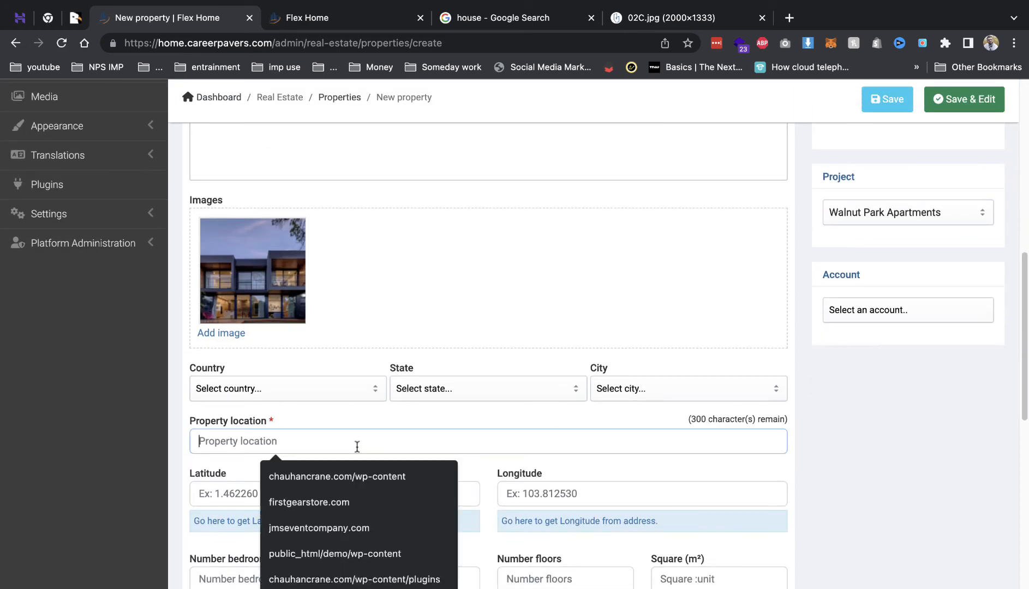
# Step: Set the property location to United States, California, Alhambra
pyautogui.click(728, 465)
pyautogui.click(240, 383)
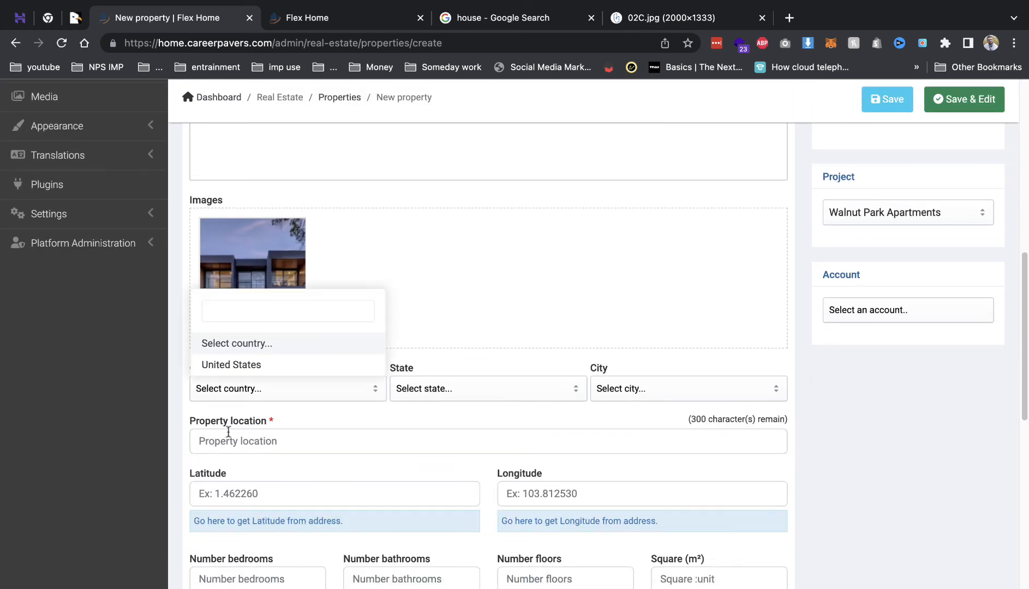
pyautogui.click(230, 443)
pyautogui.click(767, 479)
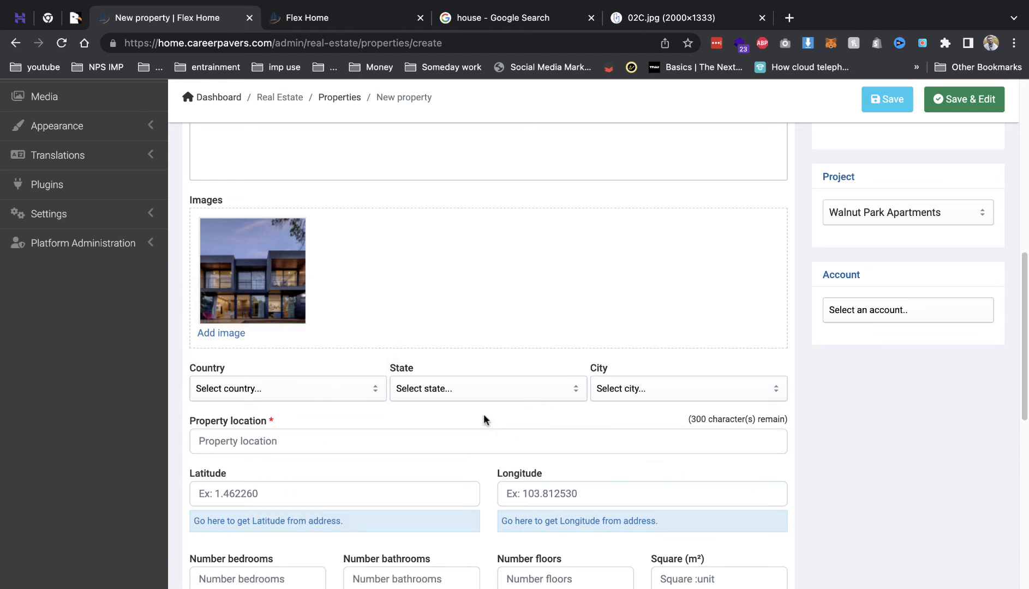
pyautogui.click(317, 401)
pyautogui.click(319, 364)
pyautogui.click(456, 388)
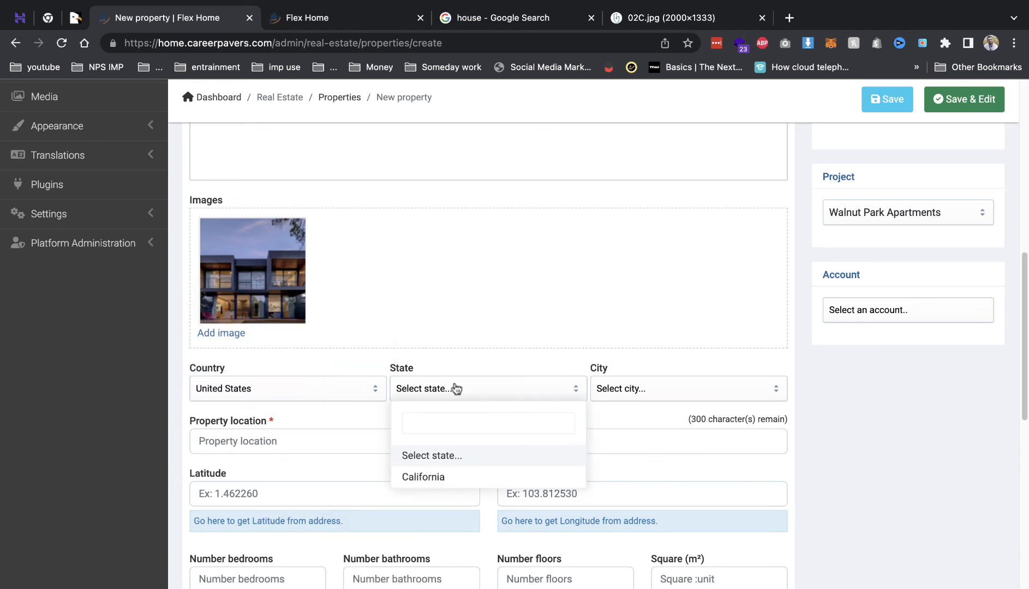
pyautogui.click(447, 478)
pyautogui.click(646, 392)
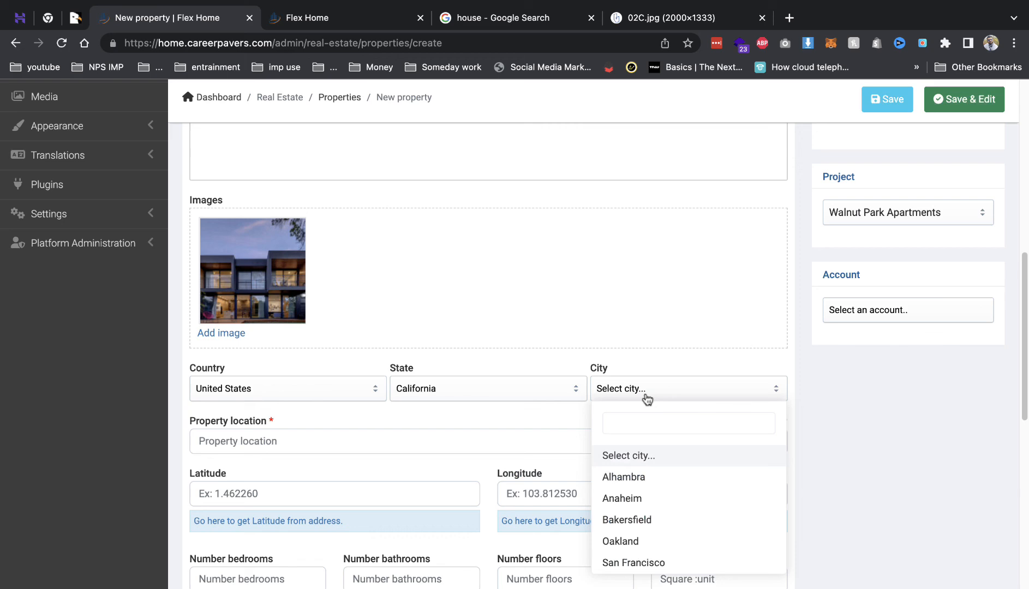
pyautogui.click(642, 476)
# Step: Review the rest of the property form and save the new 2bhk listing
pyautogui.scroll(-5, 642, 473)
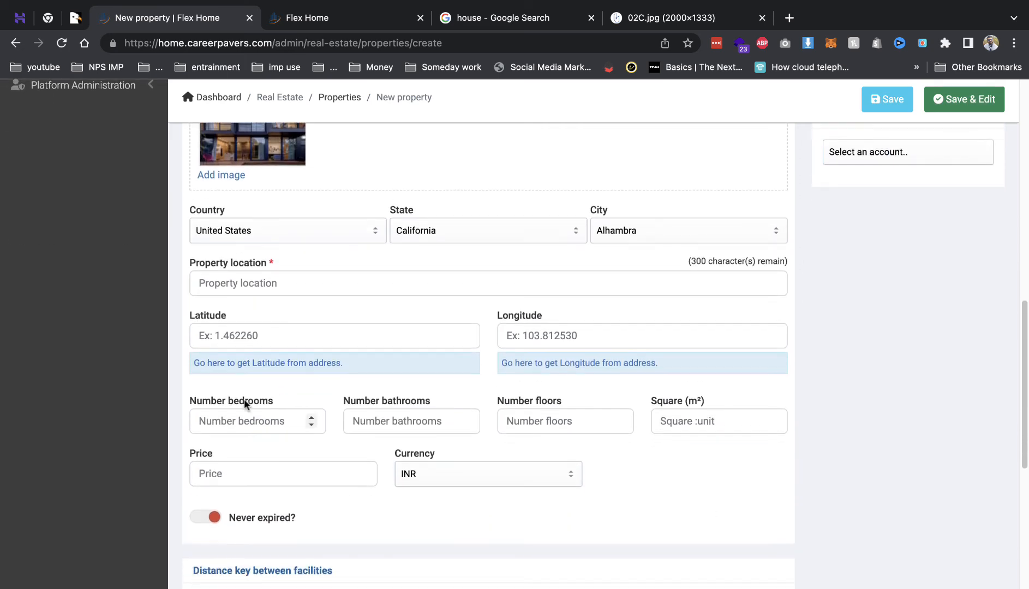
pyautogui.scroll(-4, 313, 357)
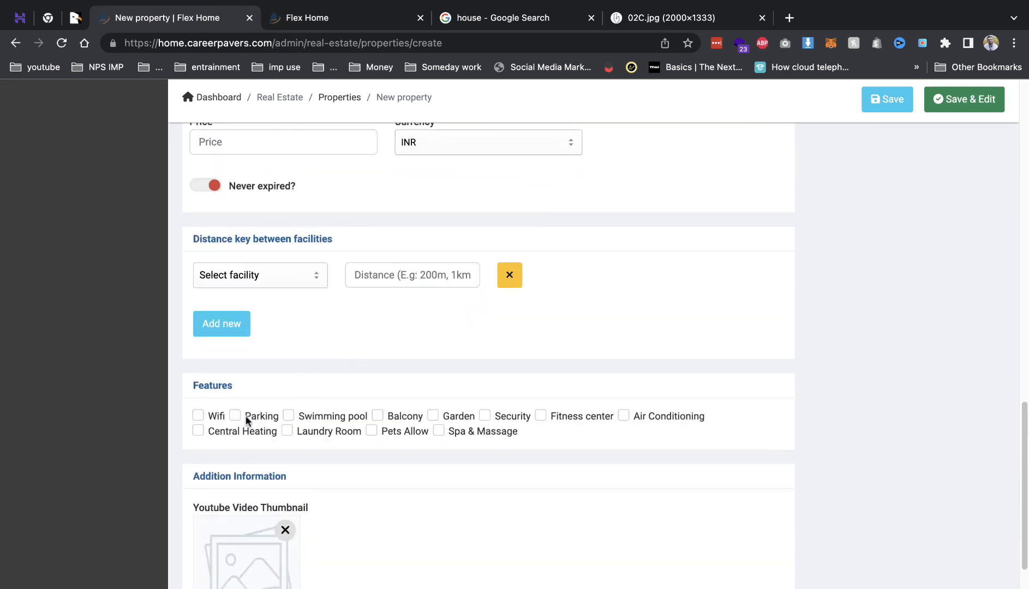
pyautogui.scroll(-4, 273, 361)
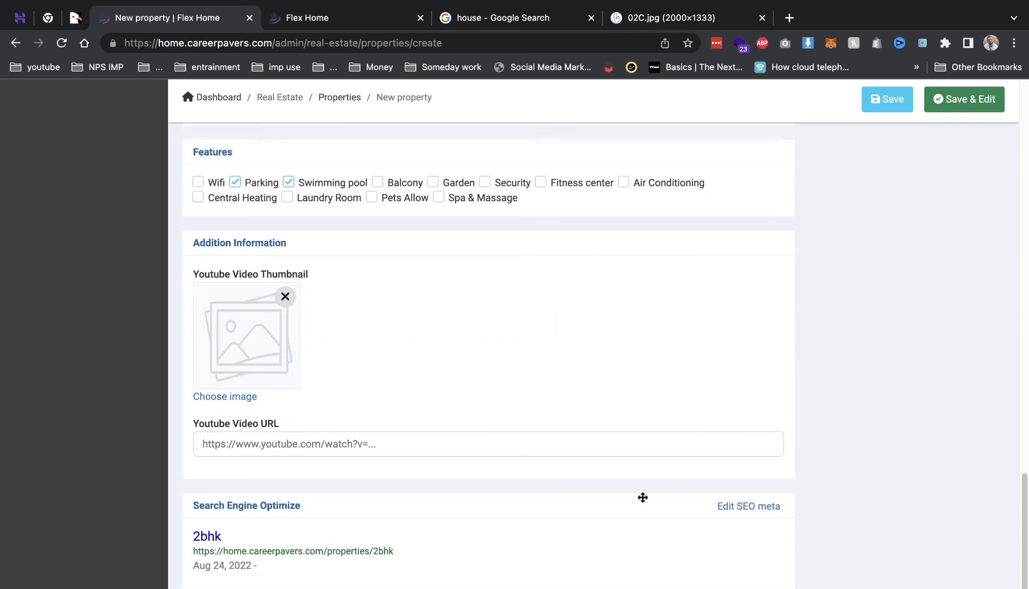
pyautogui.scroll(15, 525, 482)
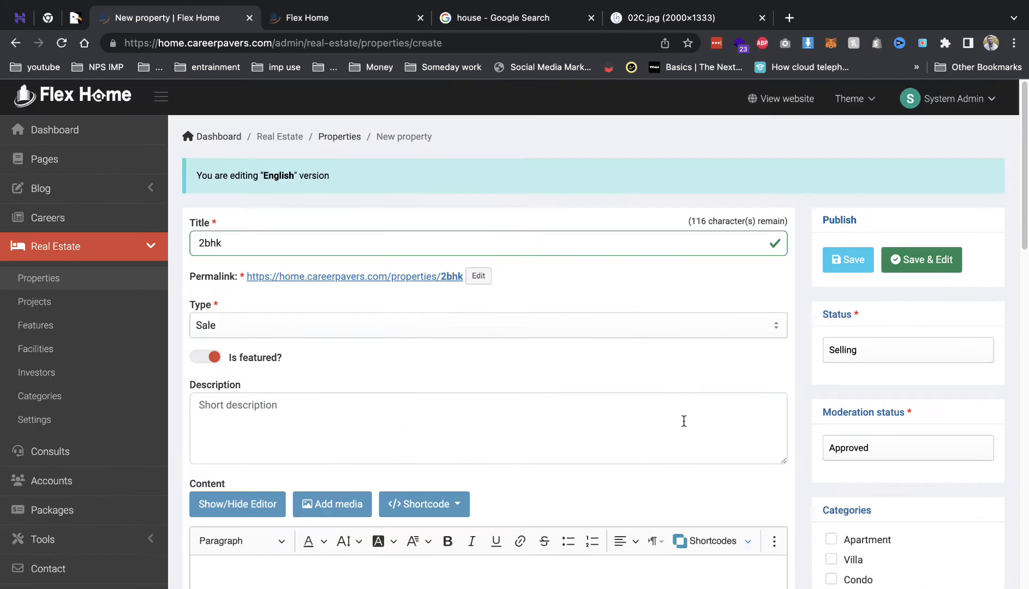
pyautogui.click(845, 261)
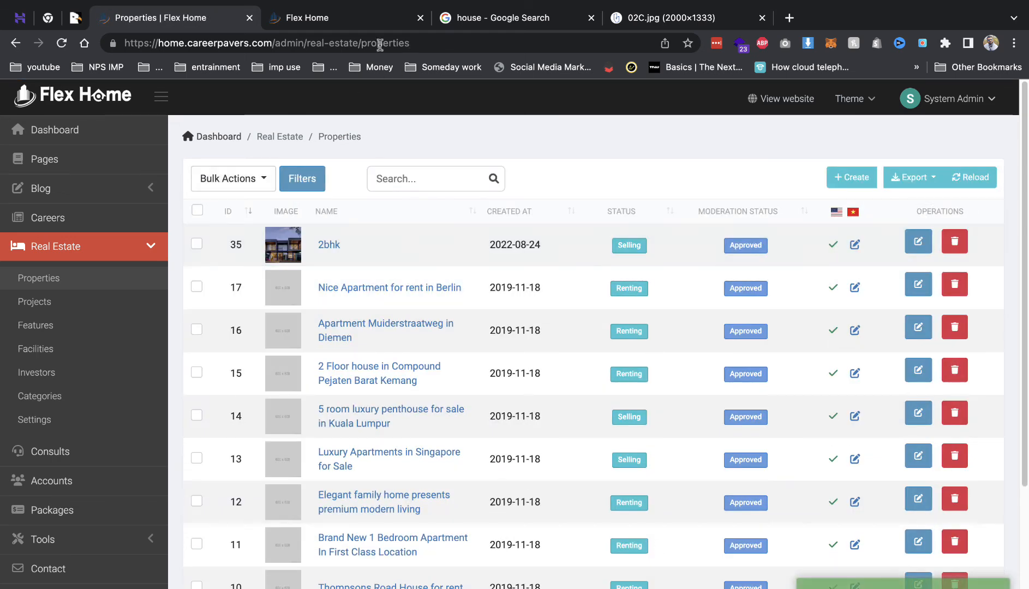
# Step: Reload the public site and open the new 2bhk listing's page
pyautogui.click(364, 23)
pyautogui.click(61, 44)
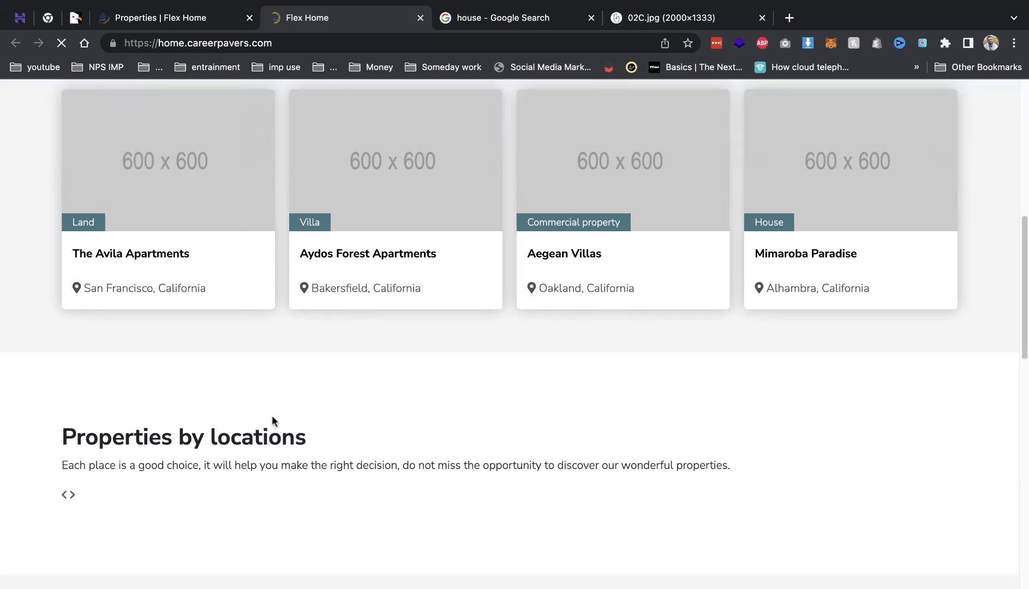
pyautogui.scroll(-5, 271, 420)
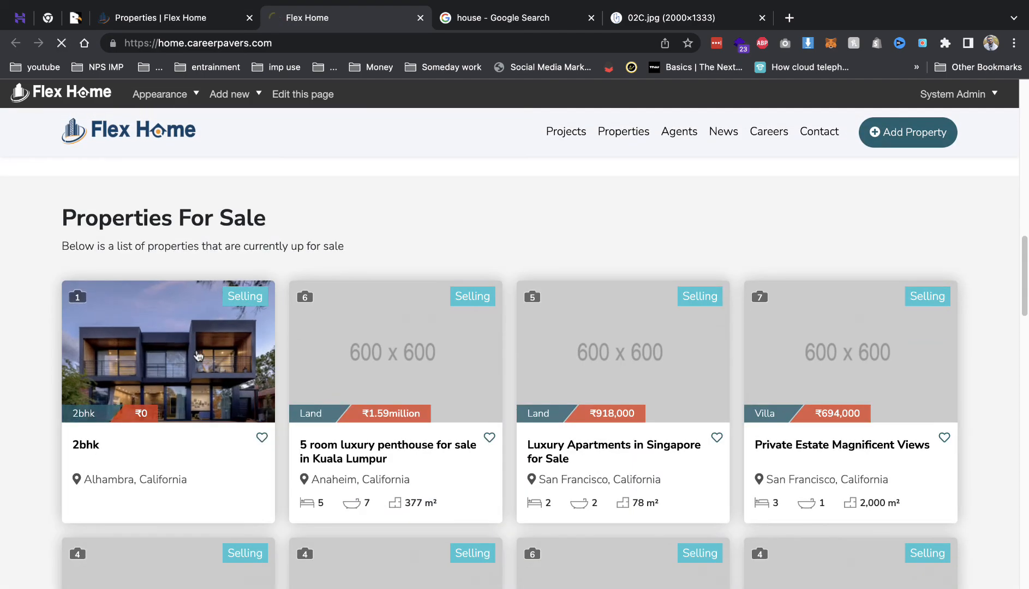
pyautogui.click(198, 355)
pyautogui.scroll(-8, 350, 335)
pyautogui.scroll(8, 349, 335)
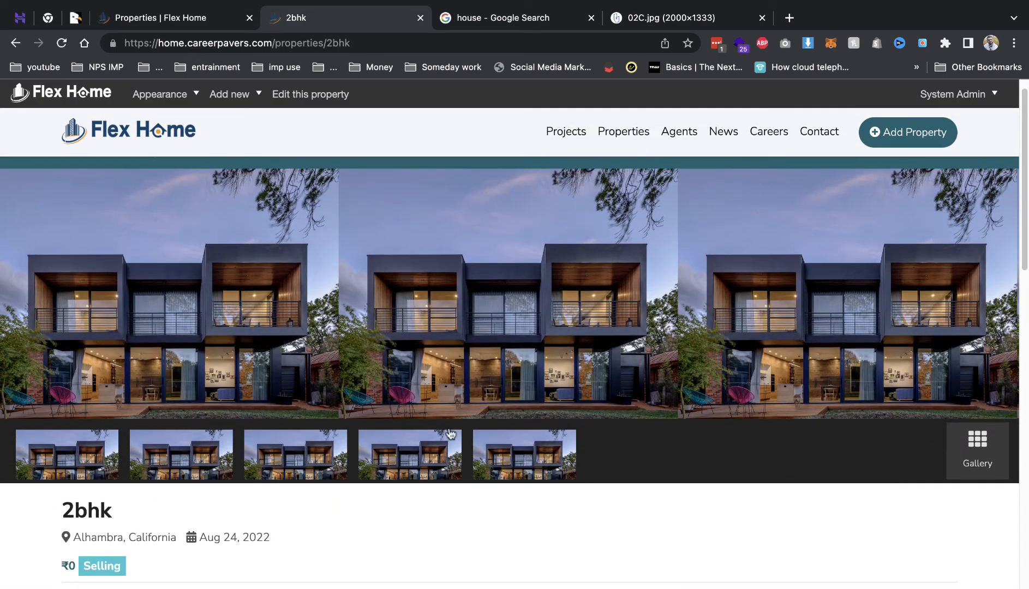
pyautogui.scroll(-8, 450, 434)
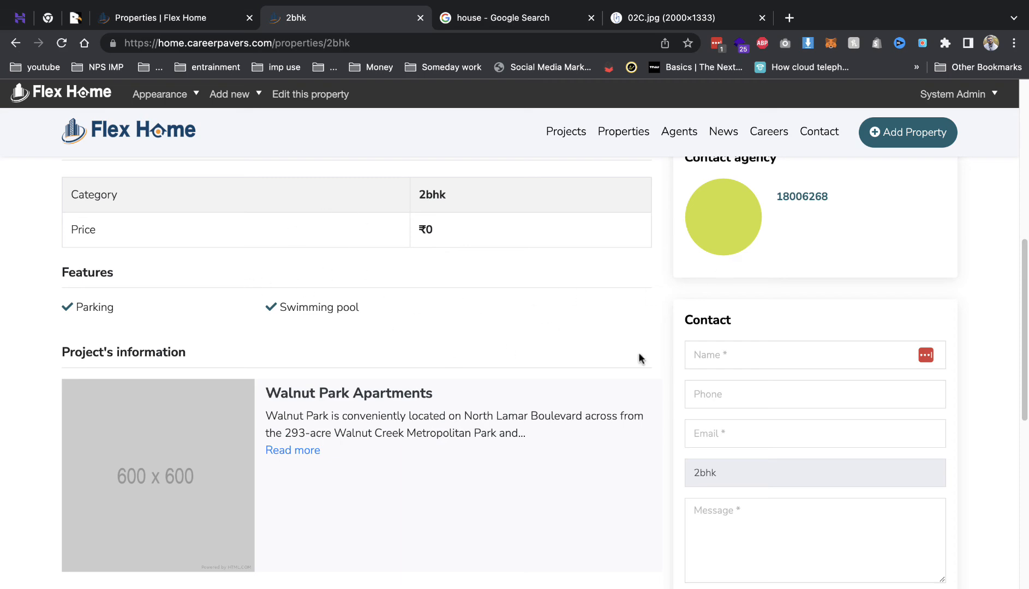
# Step: Autofill the contact form with the saved details and send an enquiry with the message 'dd'
pyautogui.click(717, 352)
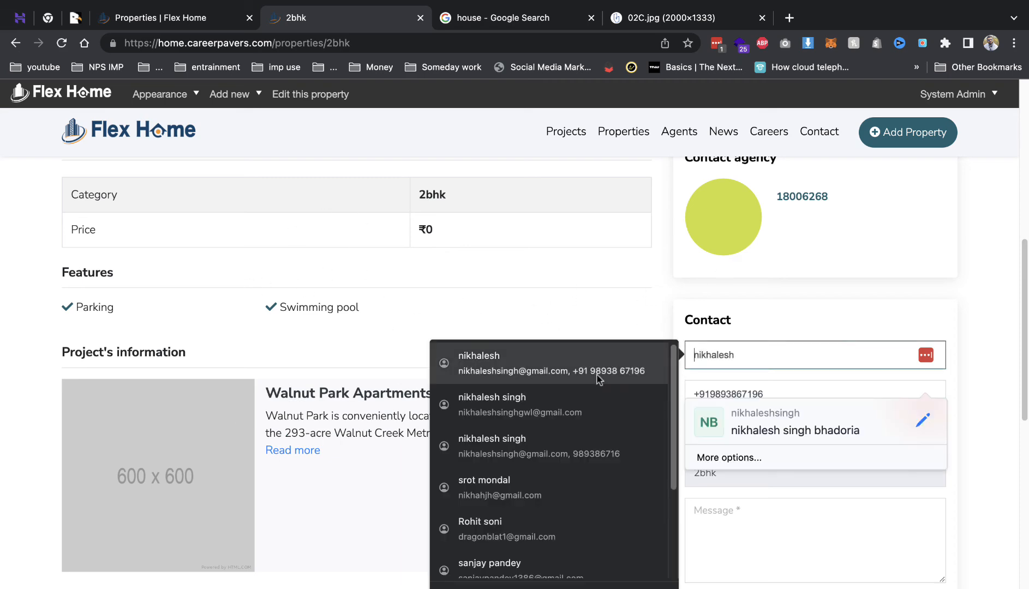
pyautogui.click(597, 405)
pyautogui.scroll(-5, 758, 426)
pyautogui.click(757, 344)
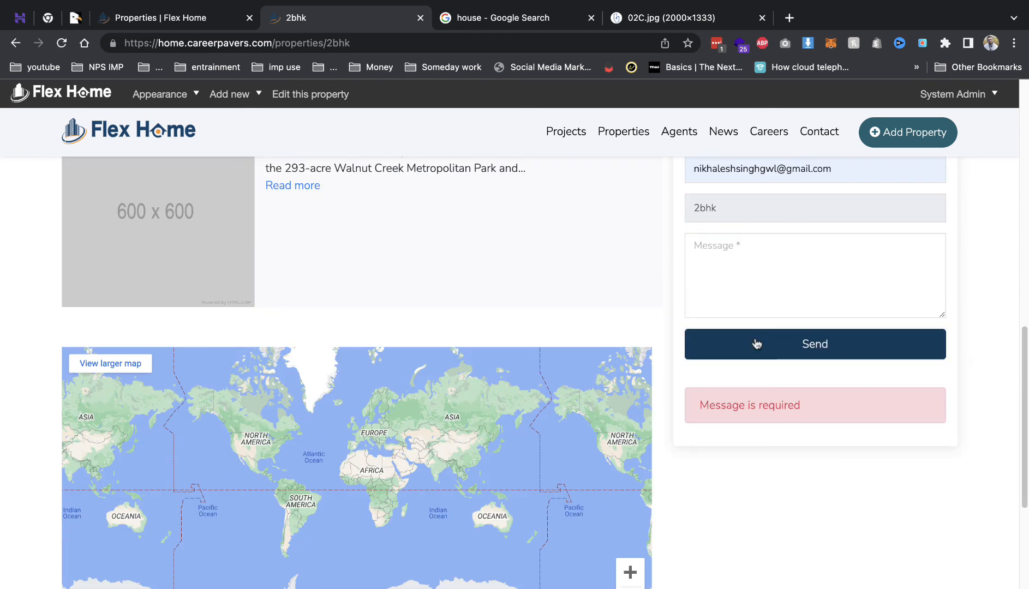
pyautogui.write('dd')
pyautogui.click(765, 345)
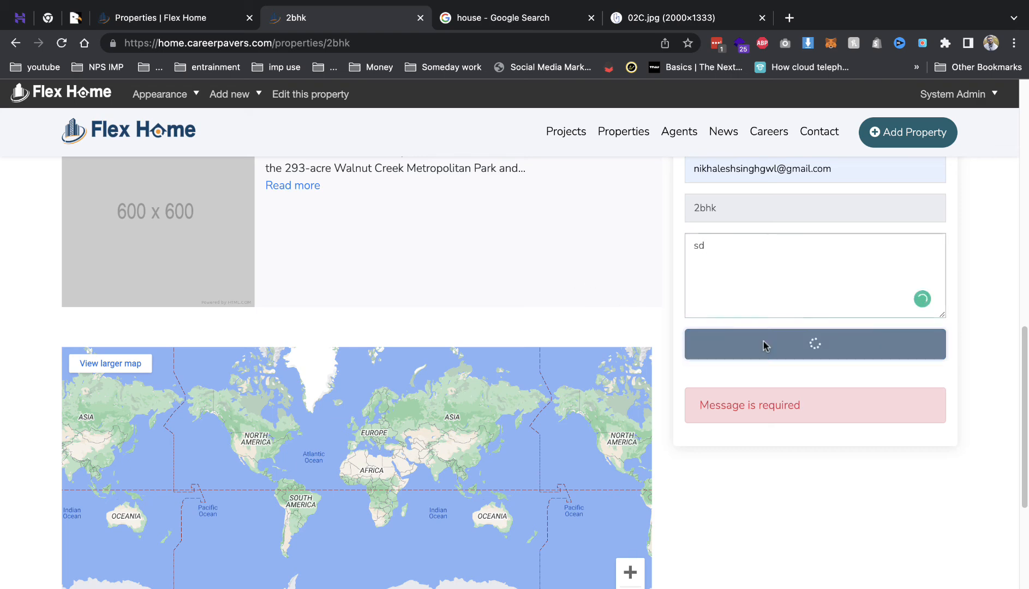
# Step: Close the listing tab, check the received Consults, then go through Accounts to Packages
pyautogui.click(420, 18)
pyautogui.click(174, 19)
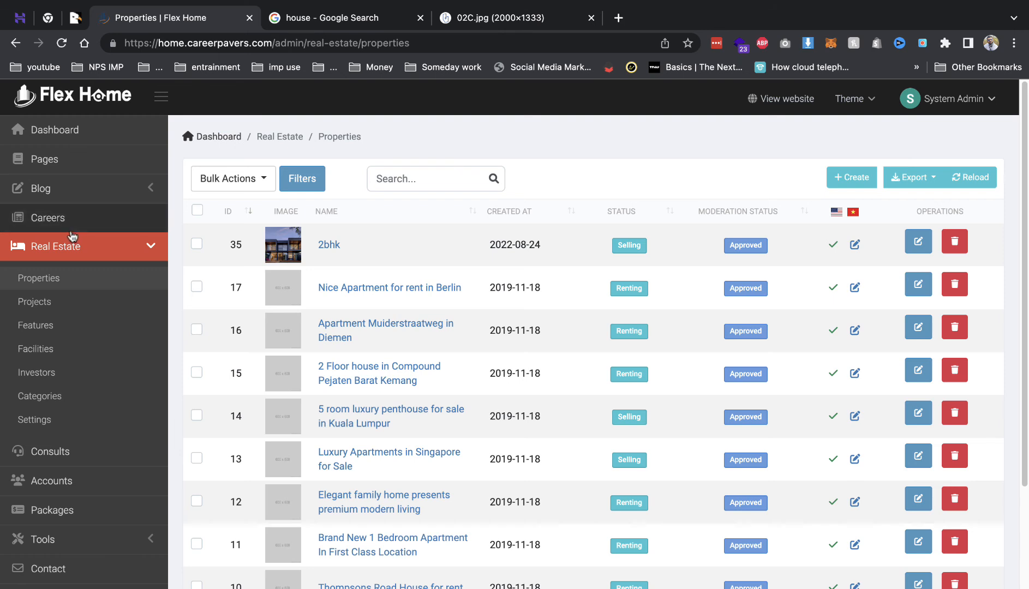
pyautogui.click(50, 452)
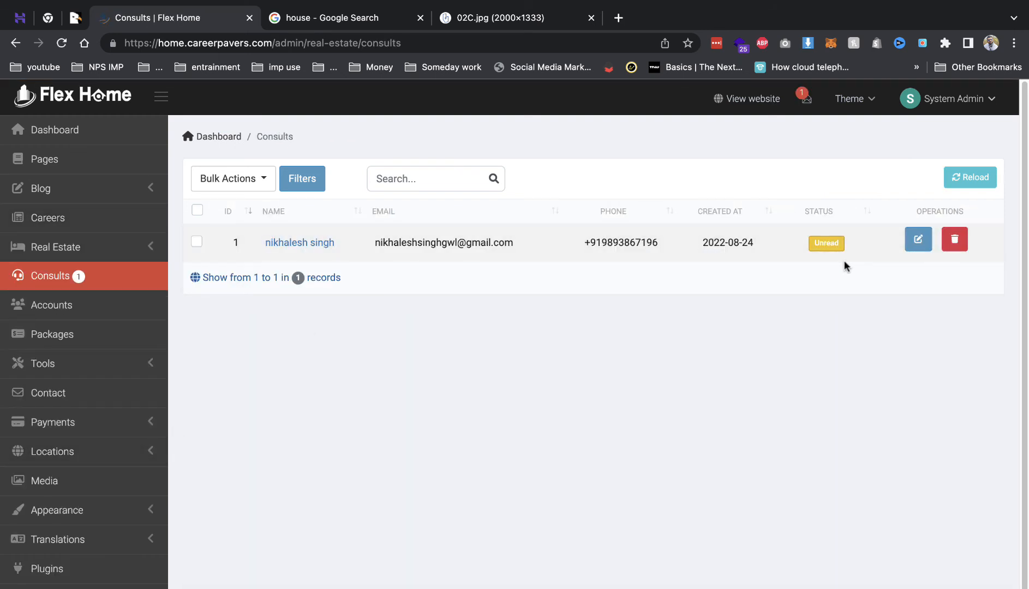
pyautogui.scroll(-1, 327, 262)
pyautogui.click(105, 279)
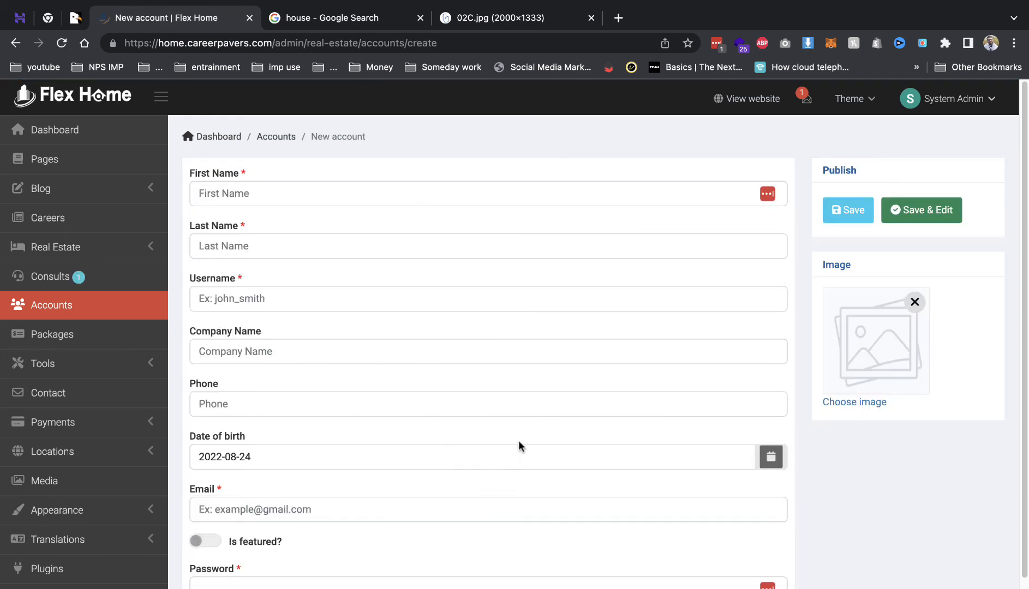
pyautogui.scroll(-3, 519, 445)
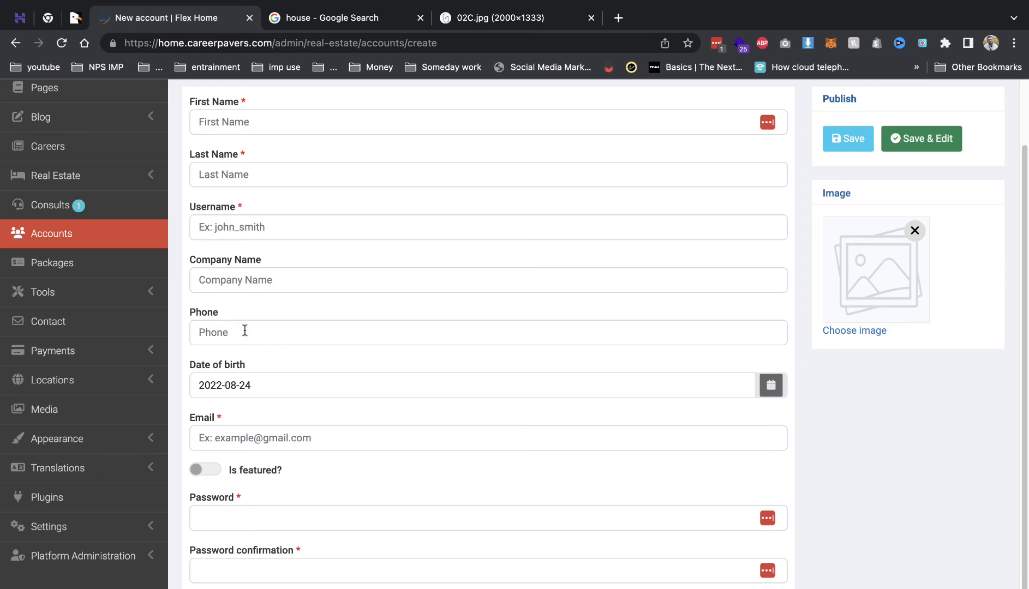
pyautogui.click(70, 268)
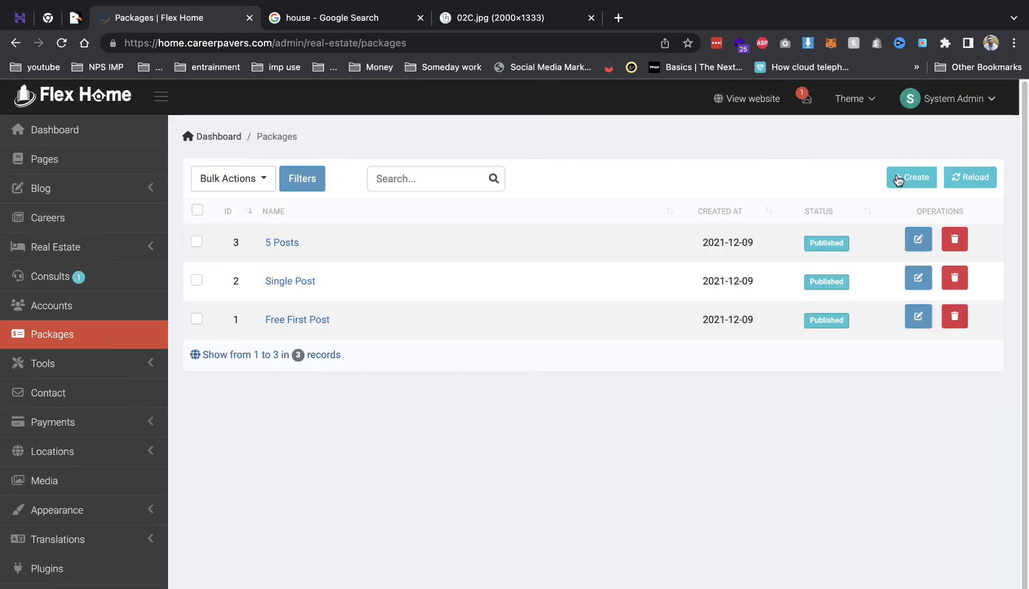
# Step: Start a new package named 'silver' priced at 1,000
pyautogui.click(898, 179)
pyautogui.click(400, 202)
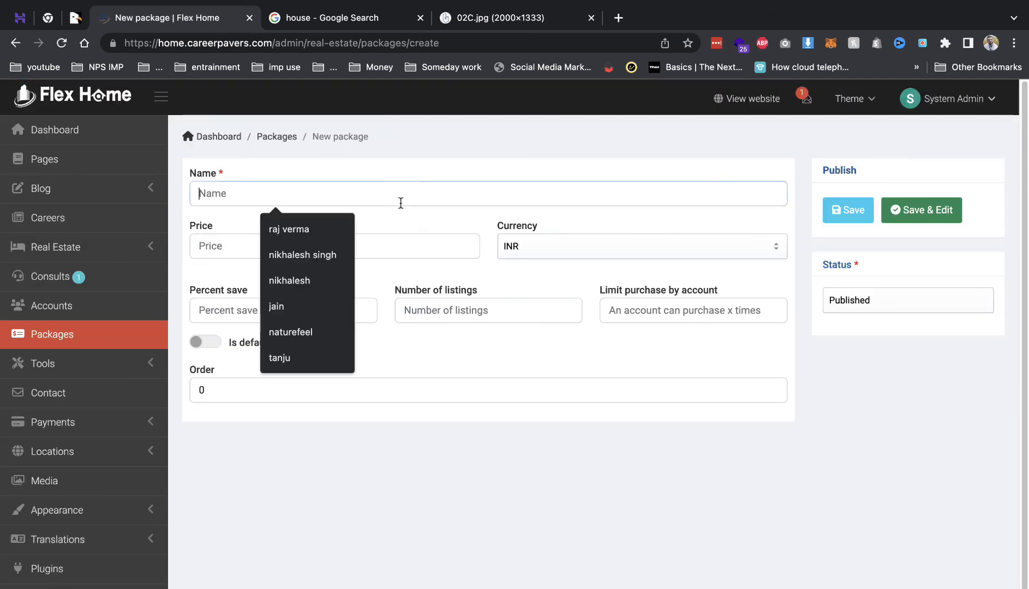
pyautogui.write('silver')
pyautogui.click(341, 246)
pyautogui.write('0')
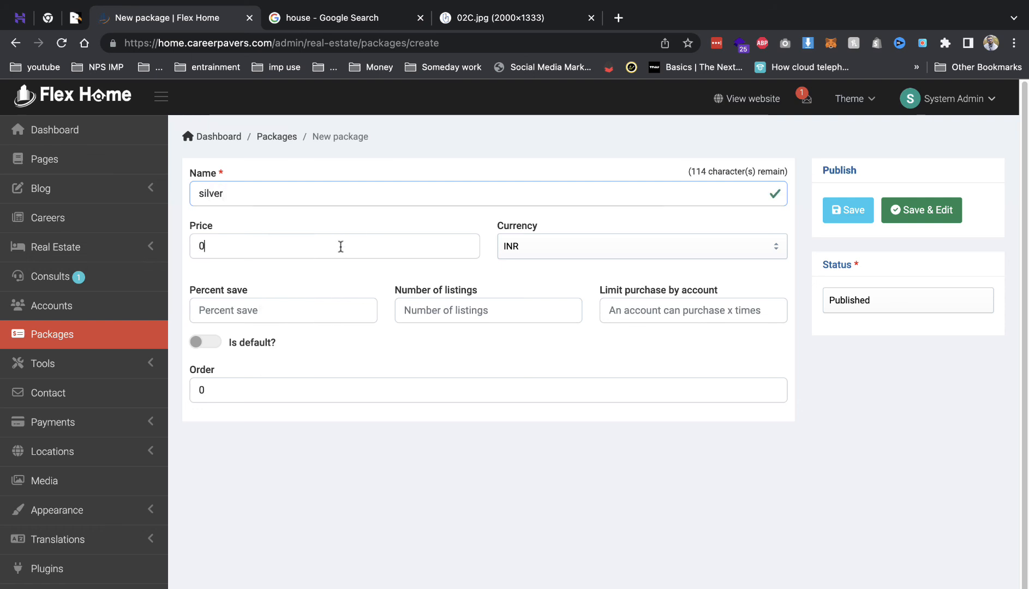
pyautogui.press('BackSpace')
pyautogui.write('1,000')
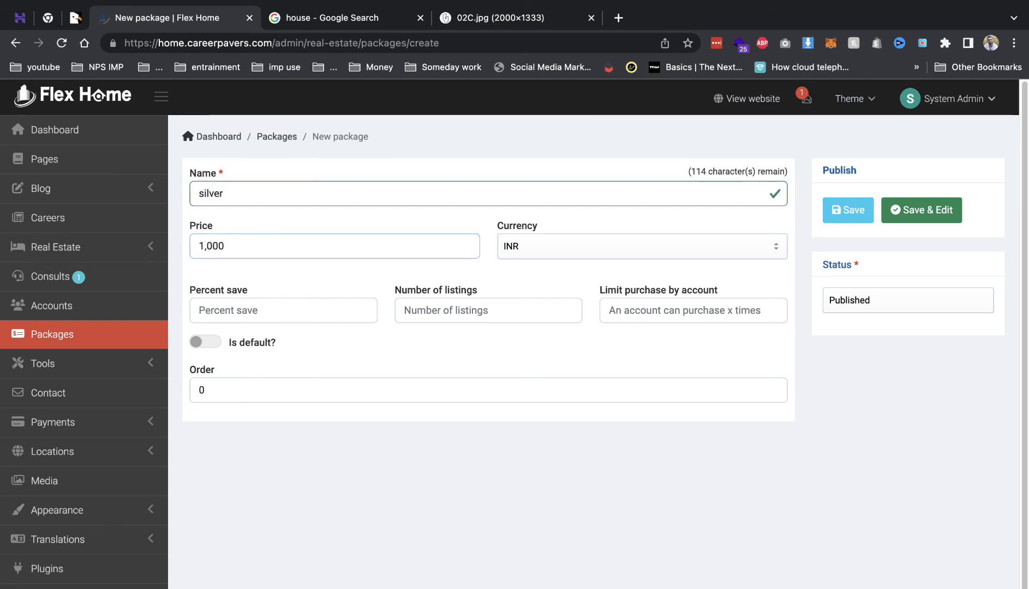
# Step: Give it 2 percent save, 10 listings and purchase limit 1, then save it
pyautogui.click(313, 308)
pyautogui.write('2')
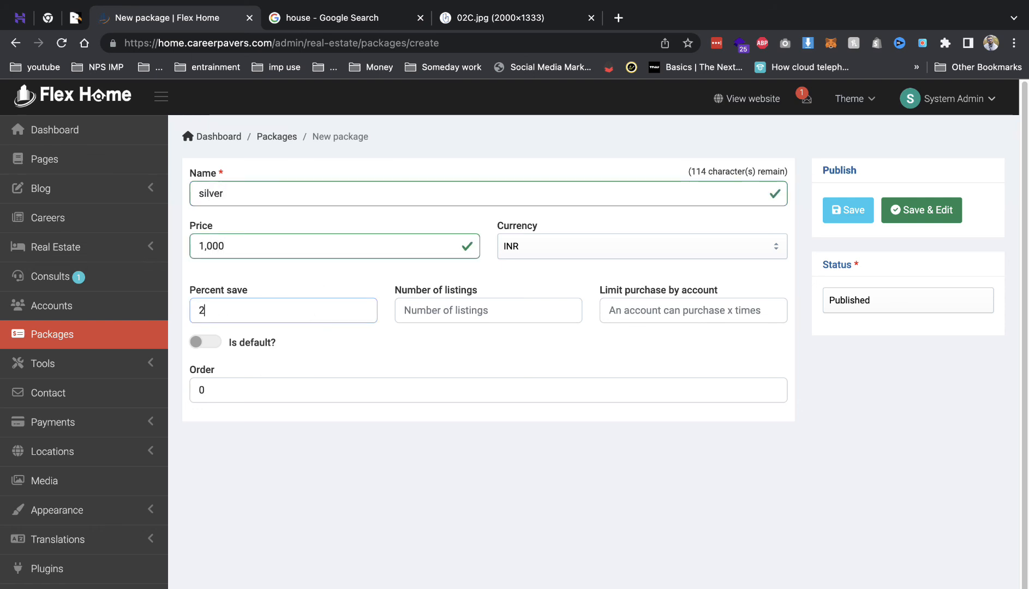
pyautogui.press('Tab')
pyautogui.write('1')
pyautogui.press('Tab')
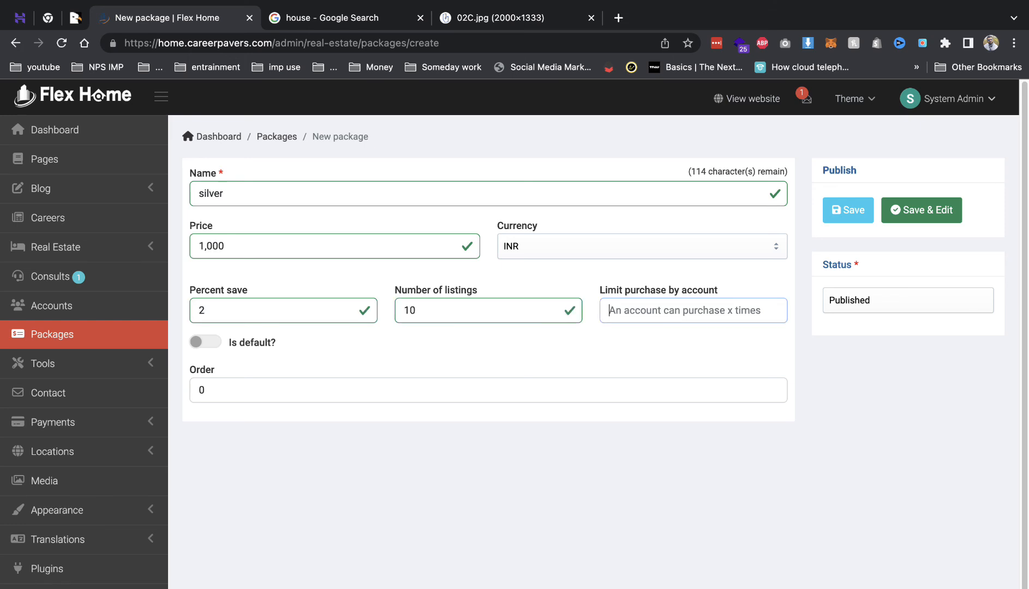
pyautogui.write('10')
pyautogui.click(843, 211)
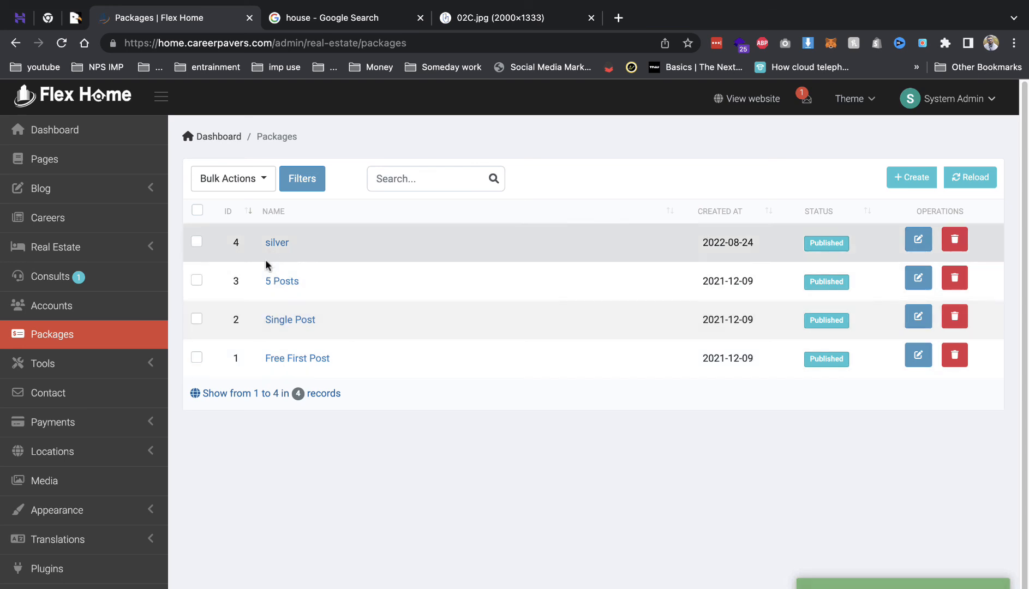
# Step: Open the Locations > Countries list from the admin sidebar
pyautogui.click(91, 371)
pyautogui.scroll(-3, 92, 379)
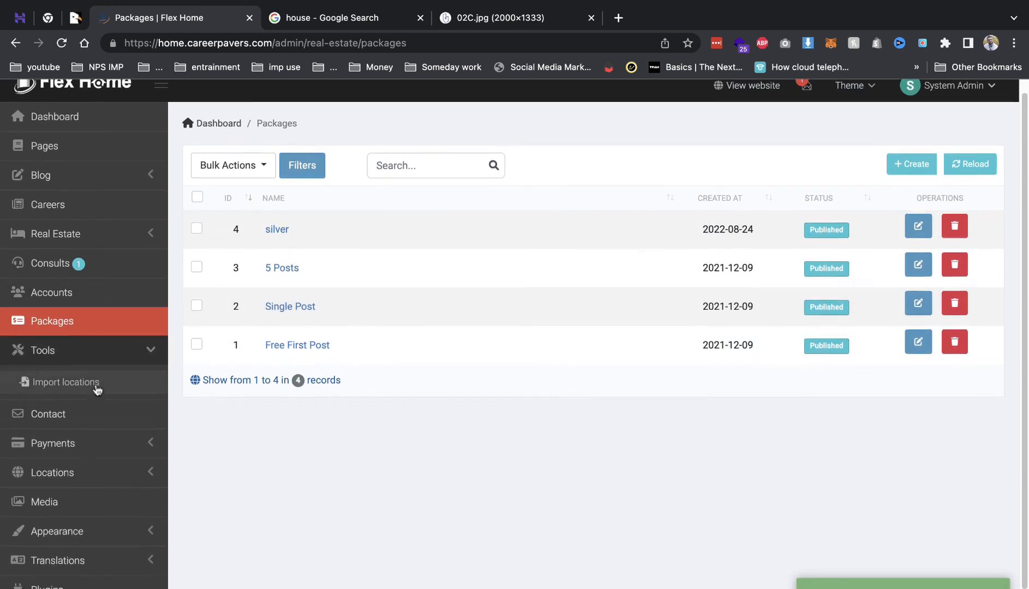
pyautogui.click(95, 387)
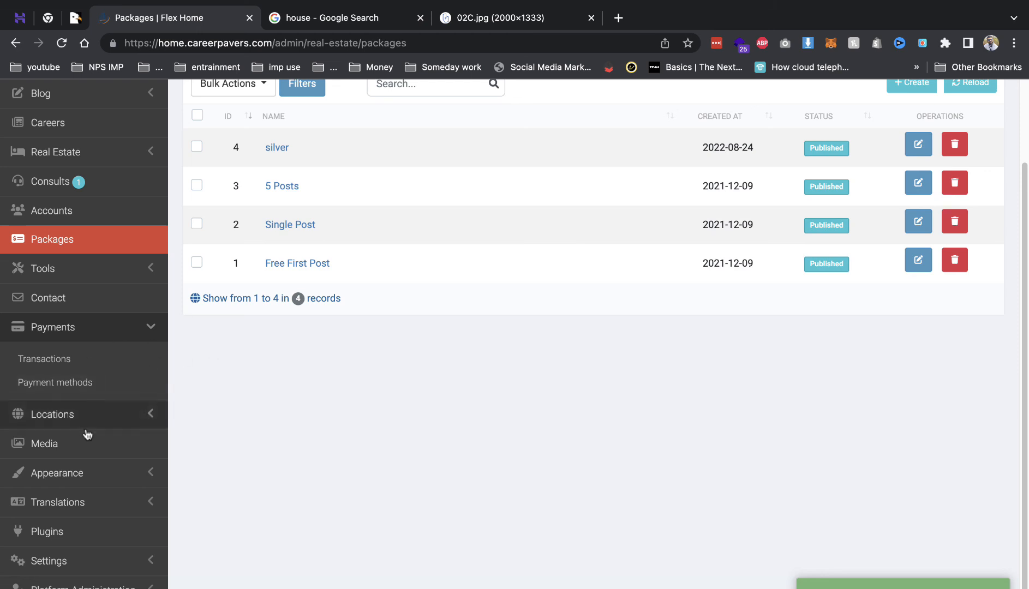
pyautogui.click(105, 582)
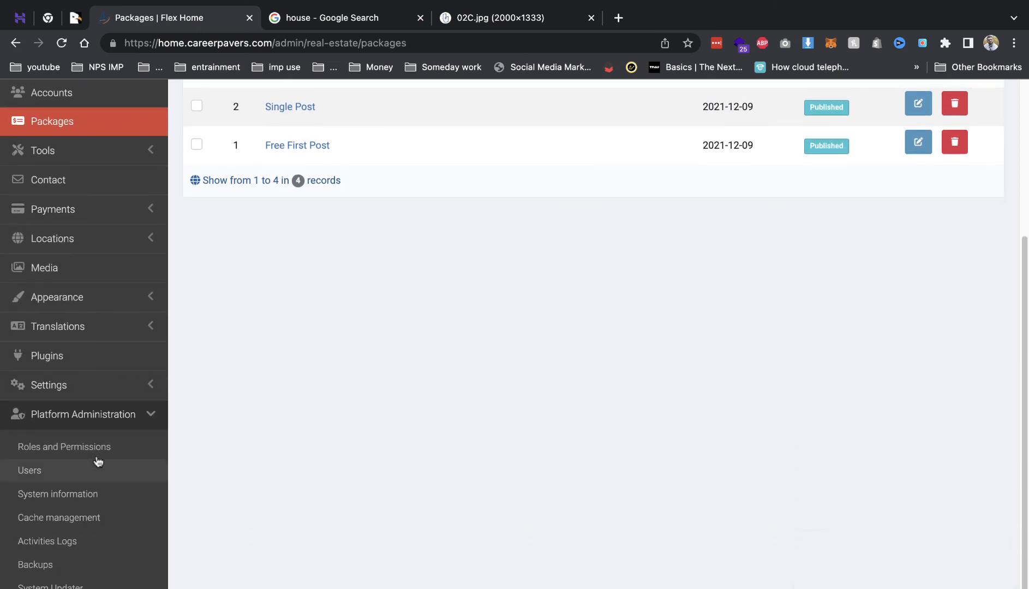
pyautogui.click(64, 386)
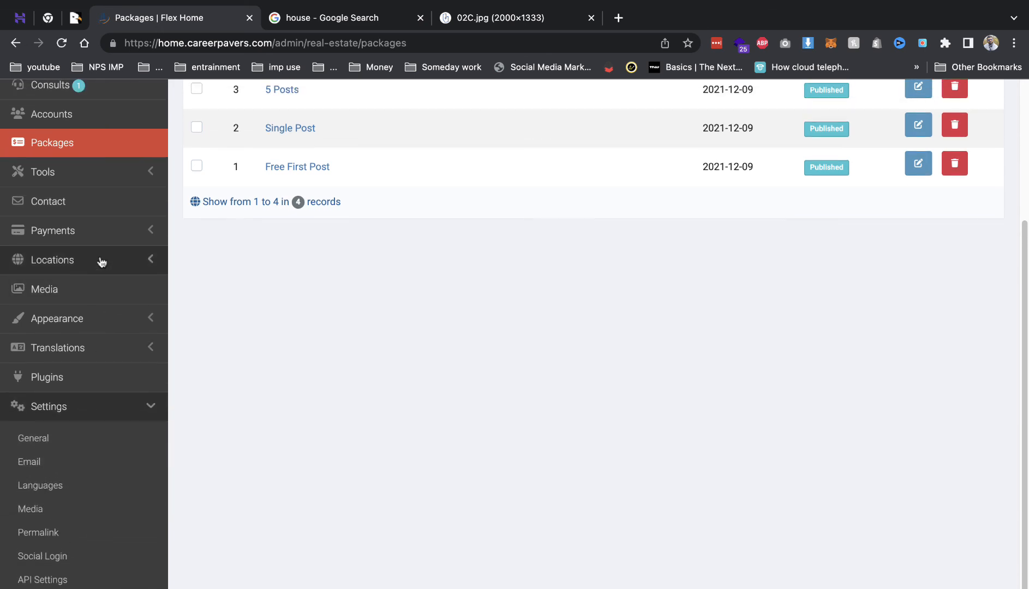
pyautogui.click(99, 260)
pyautogui.click(62, 365)
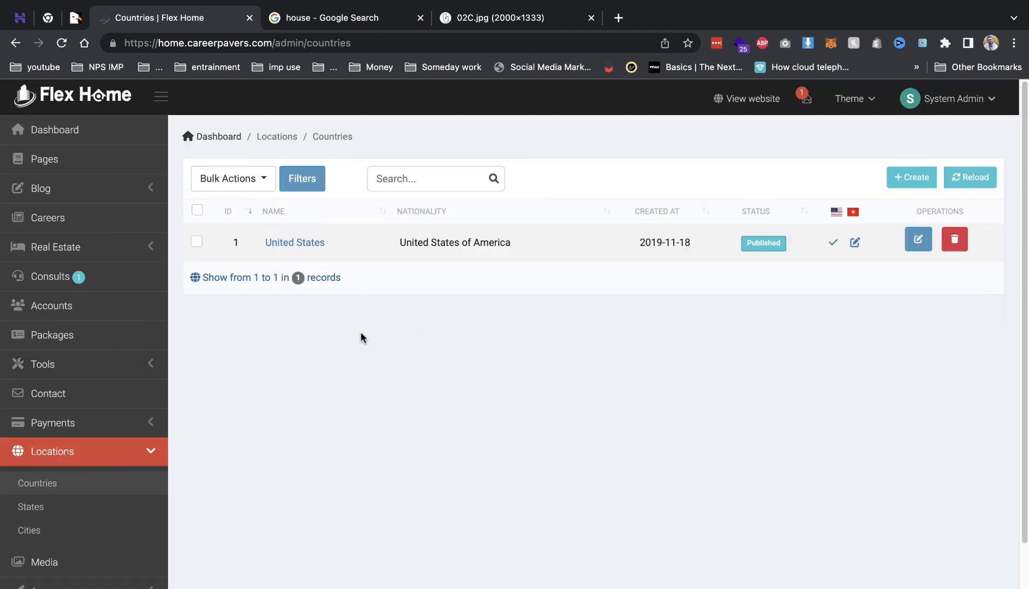
# Step: Add default country 'india' with ISO code 'ind' and nationality Indian Citizen, then open States
pyautogui.click(910, 176)
pyautogui.click(478, 242)
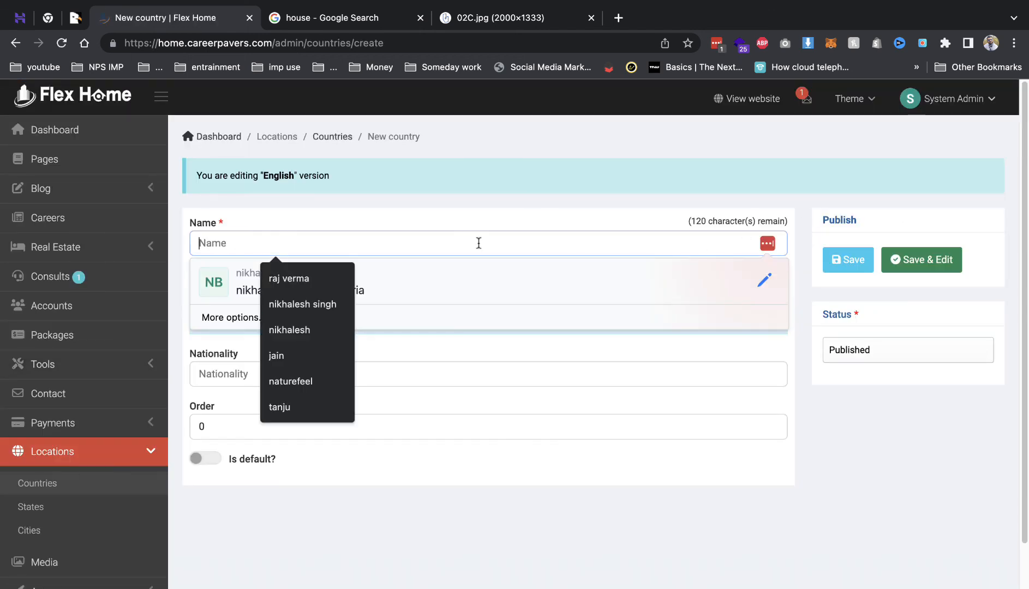
pyautogui.write('india')
pyautogui.press('Tab')
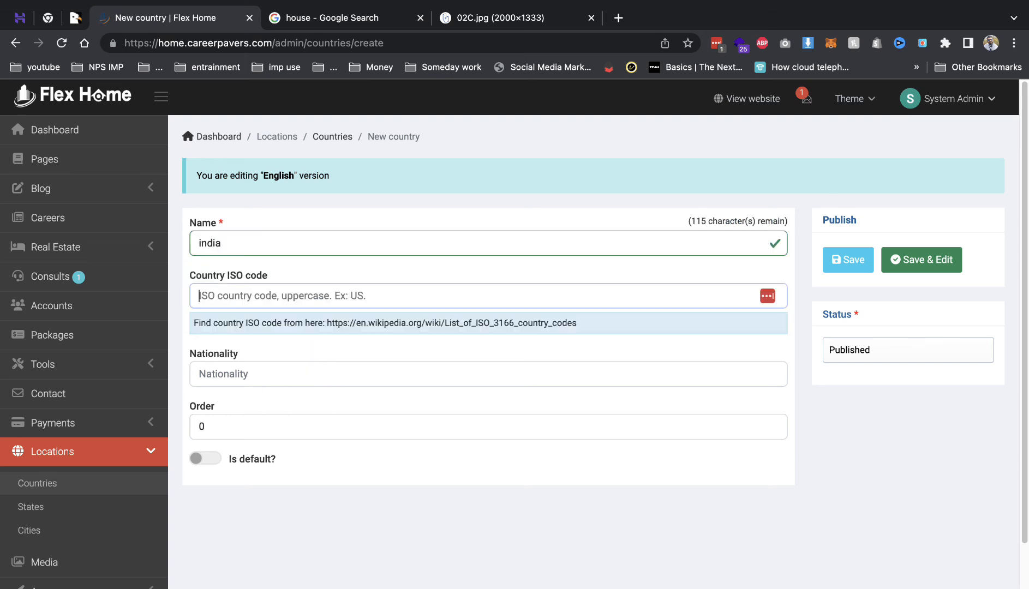
pyautogui.write('i')
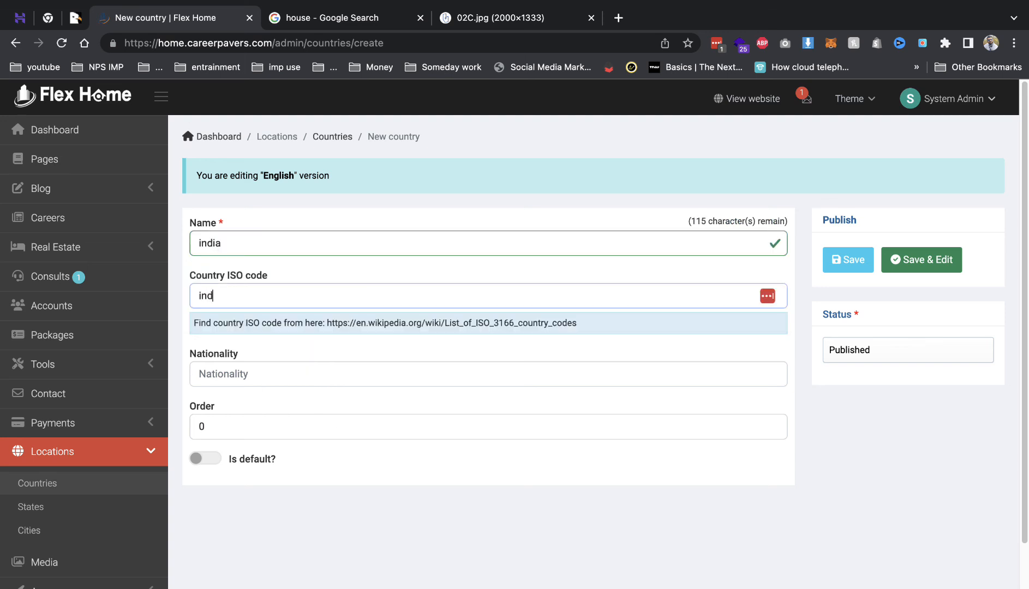
pyautogui.write('nd')
pyautogui.click(370, 375)
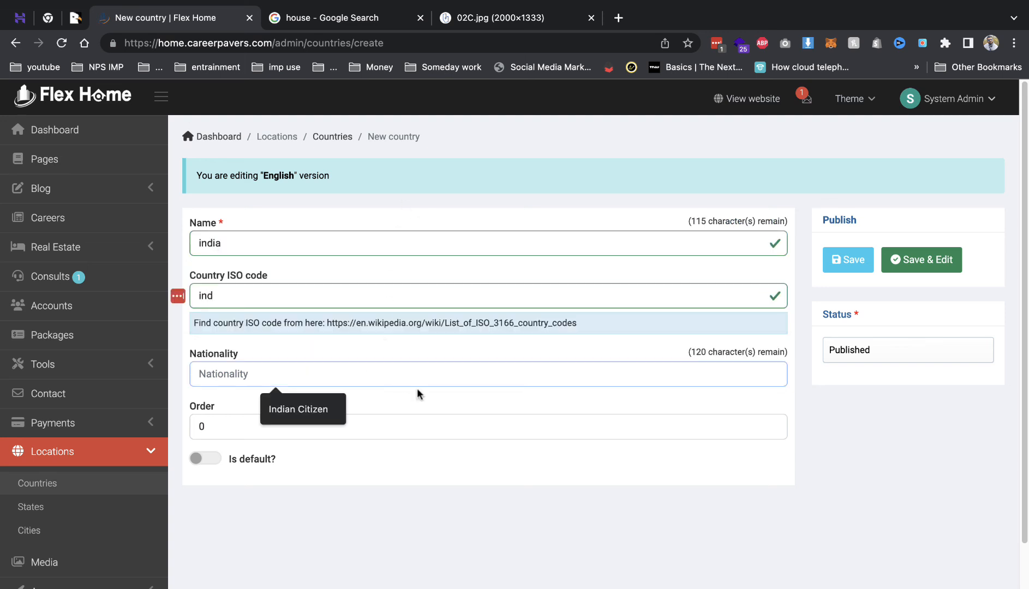
pyautogui.click(343, 412)
pyautogui.click(322, 426)
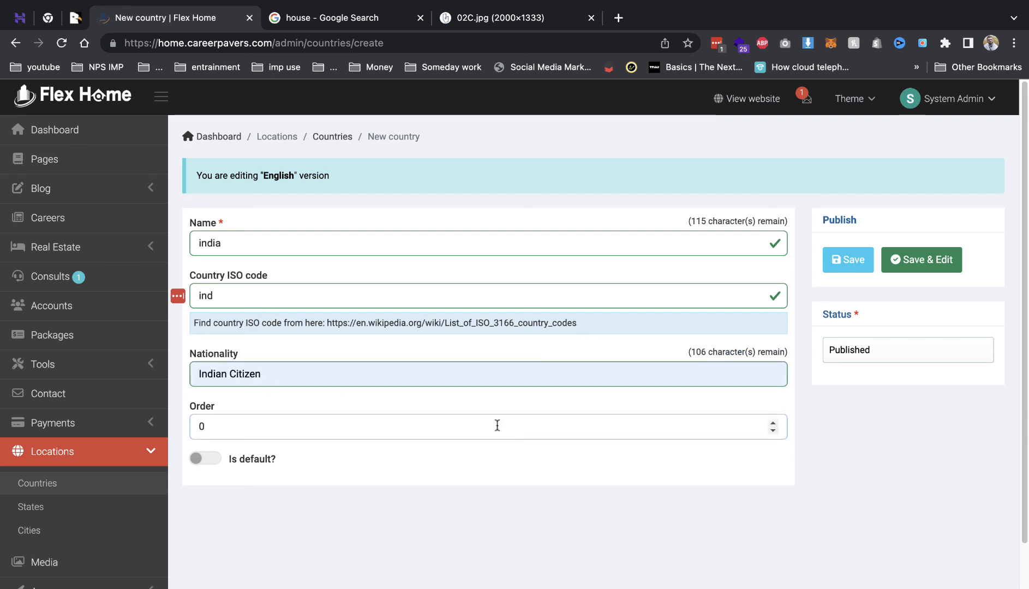
pyautogui.click(220, 462)
pyautogui.click(901, 260)
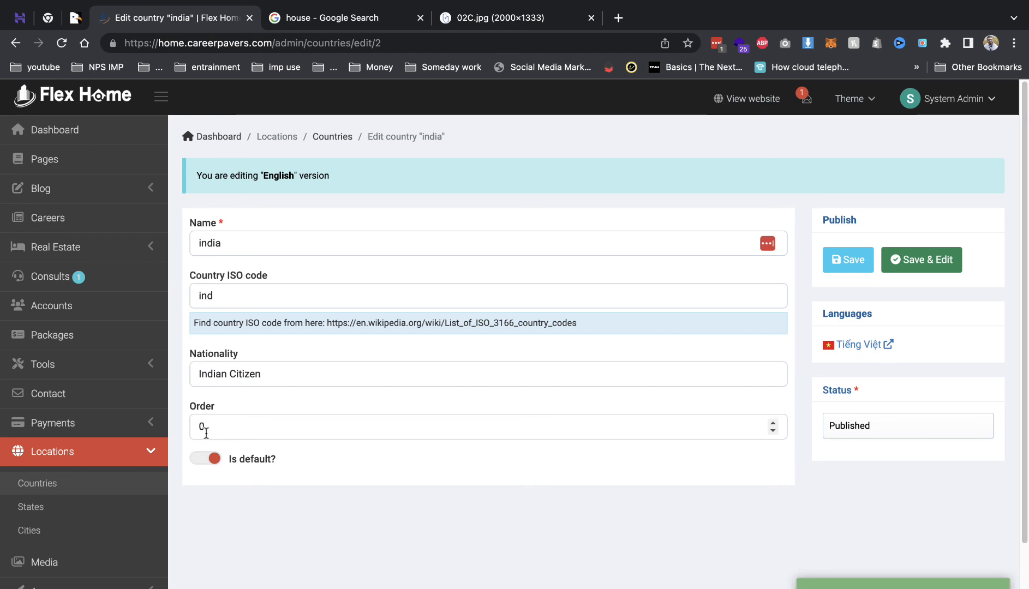
pyautogui.click(62, 507)
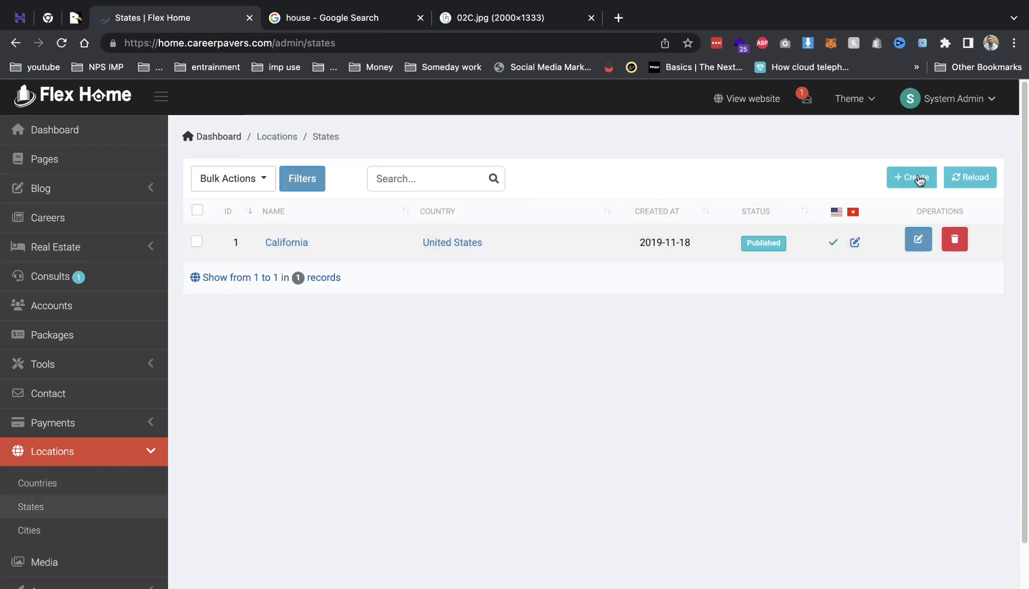
# Step: Save state 'up' (abbreviation 'up') under india, then open Real Estate > Properties
pyautogui.click(918, 179)
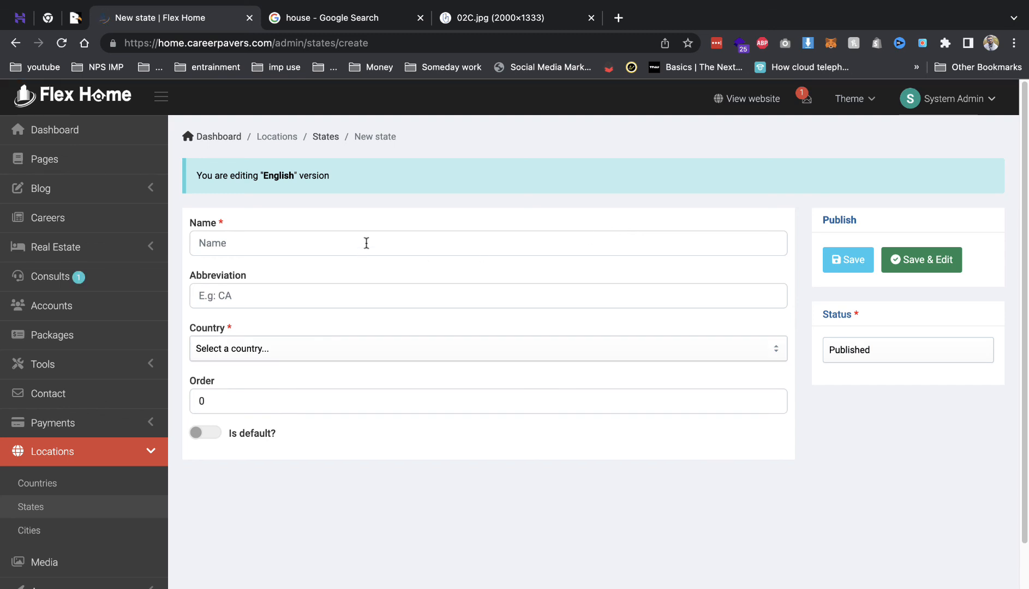
pyautogui.click(366, 243)
pyautogui.write('up')
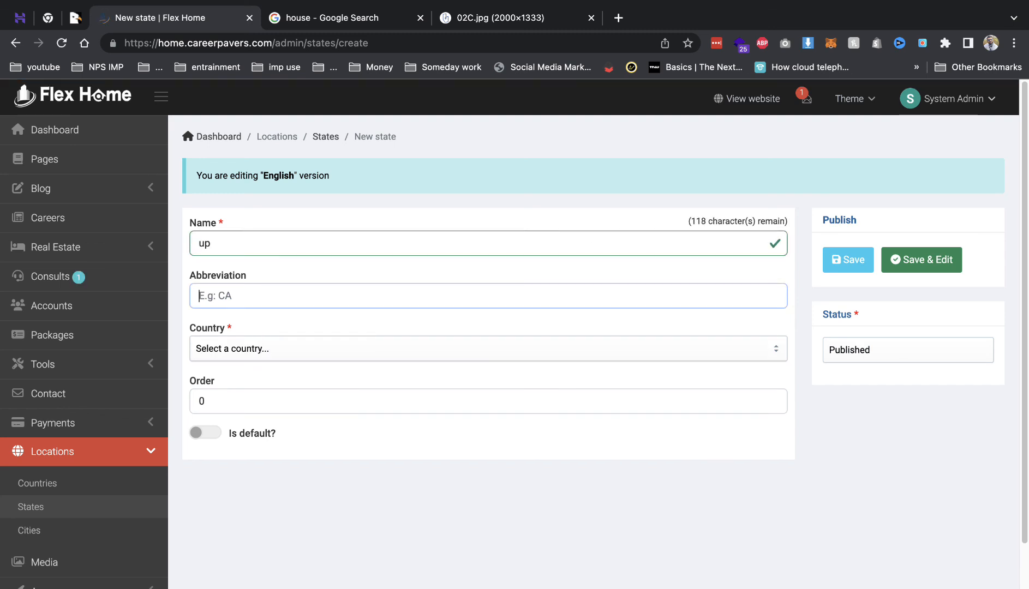
pyautogui.write('ip')
pyautogui.press('BackSpace')
pyautogui.press('BackSpace')
pyautogui.press('Tab')
pyautogui.write('up')
pyautogui.click(341, 358)
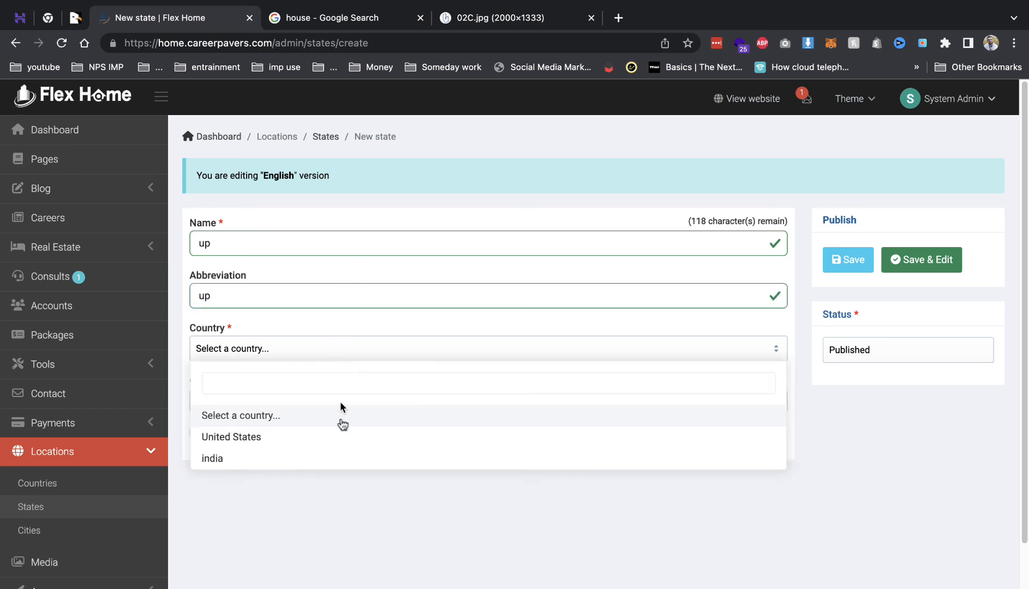
pyautogui.click(341, 463)
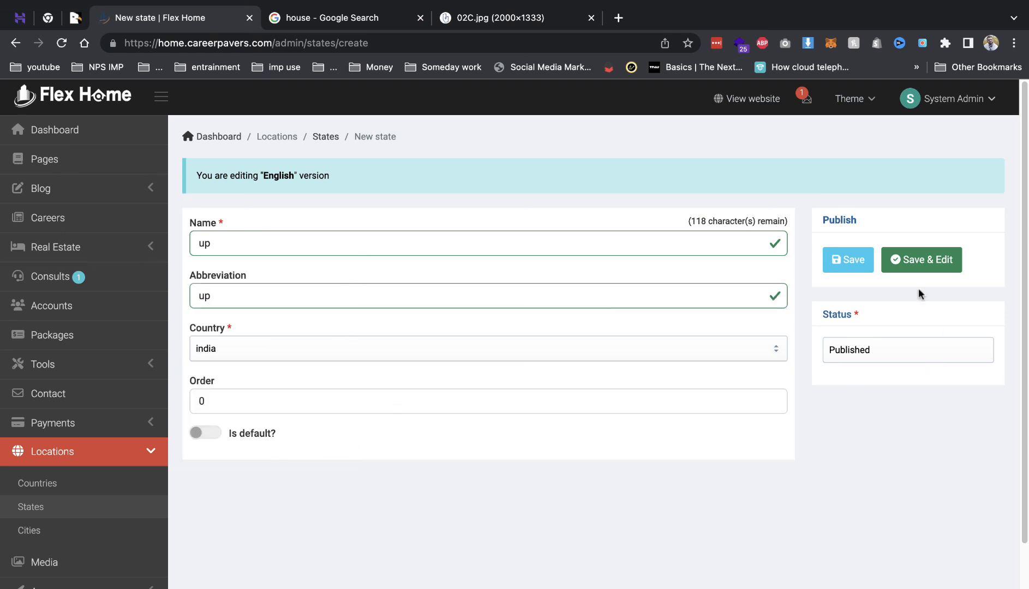
pyautogui.click(948, 257)
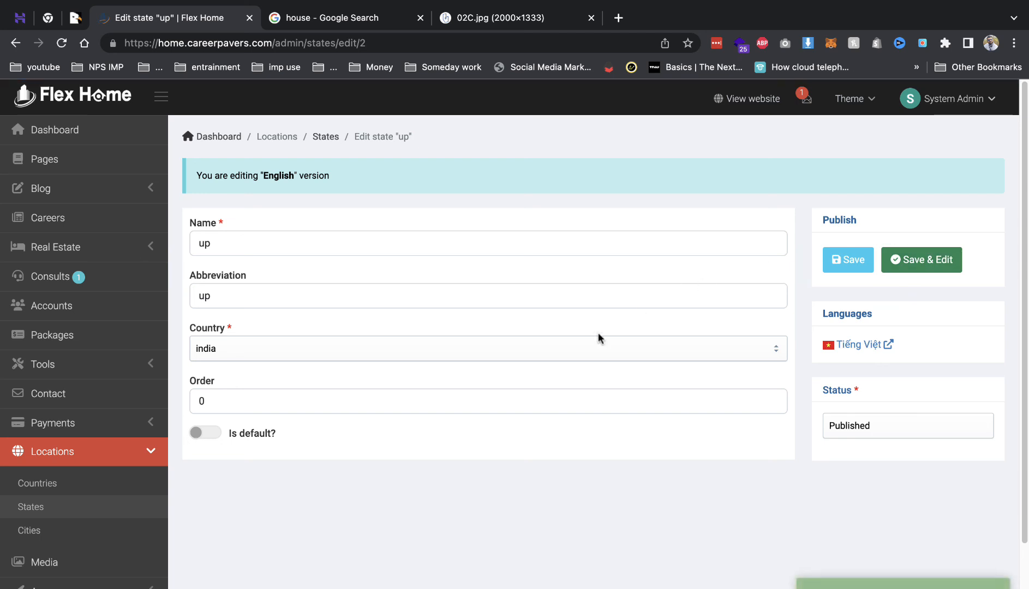
pyautogui.click(82, 249)
pyautogui.click(81, 280)
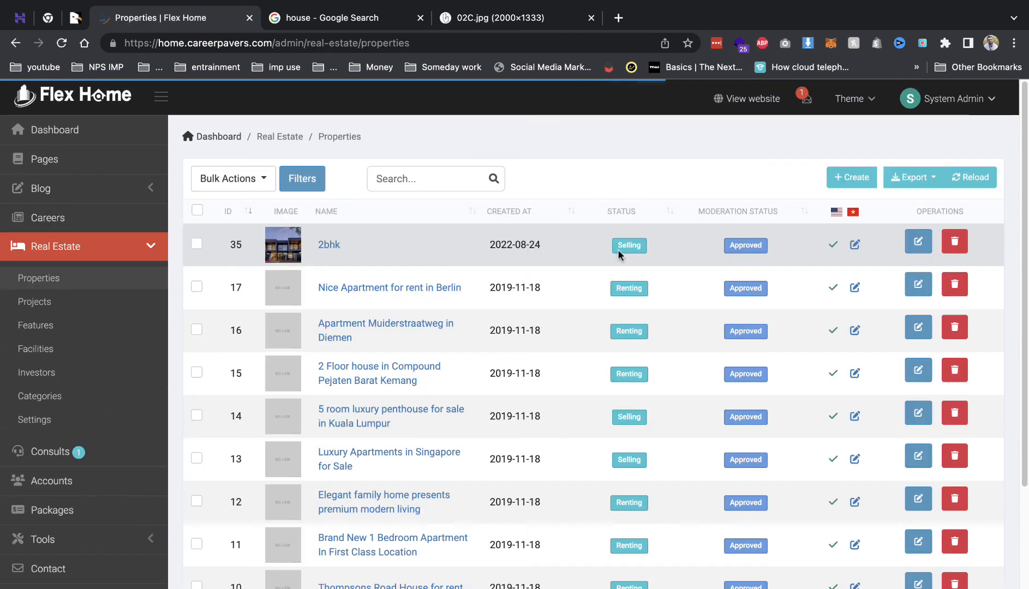
# Step: Start a new property with country india, then abandon it and return to the Dashboard
pyautogui.click(854, 179)
pyautogui.scroll(-10, 338, 406)
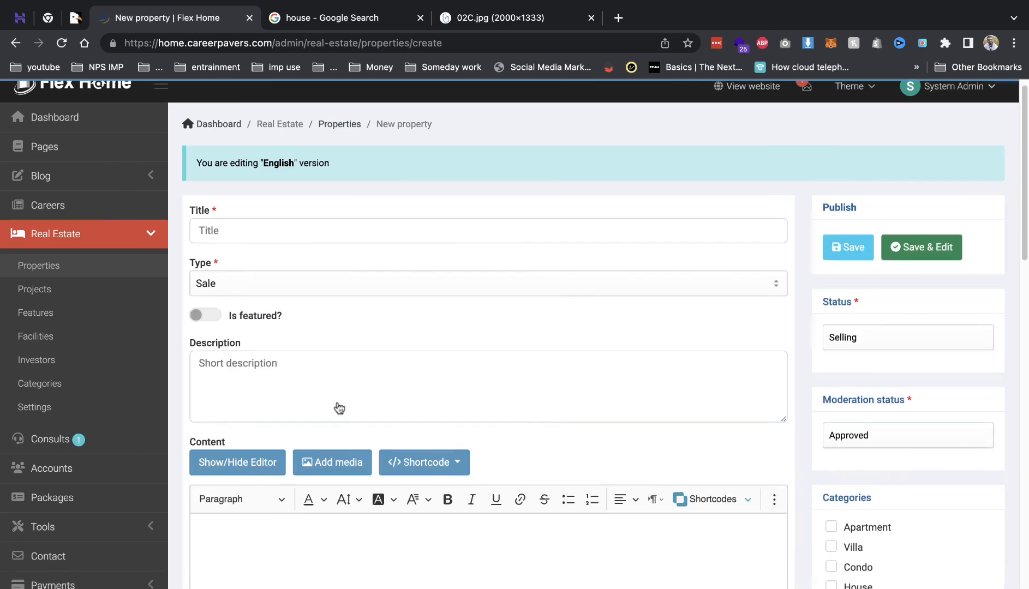
pyautogui.click(298, 419)
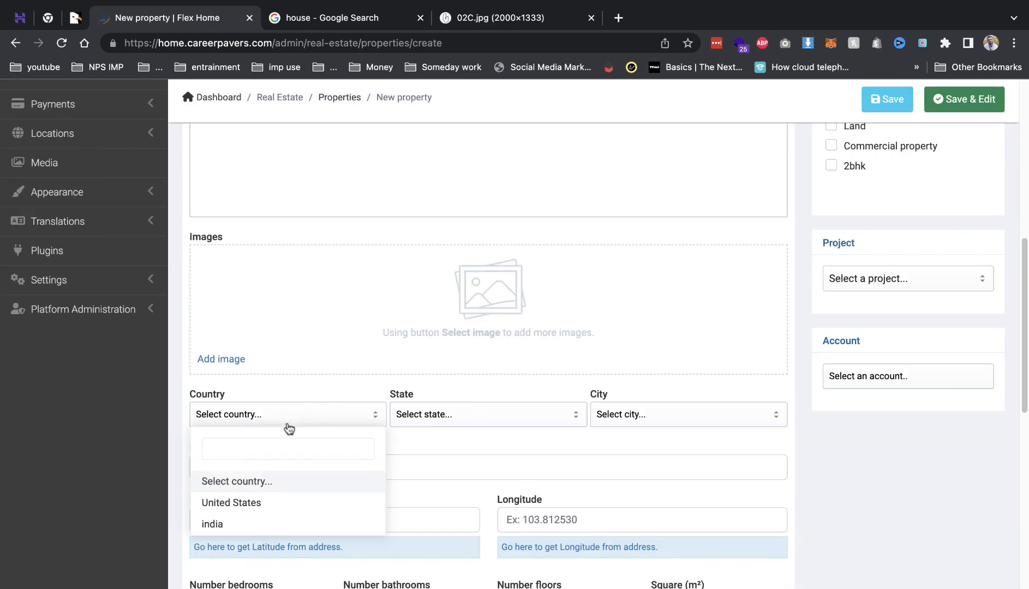
pyautogui.click(268, 520)
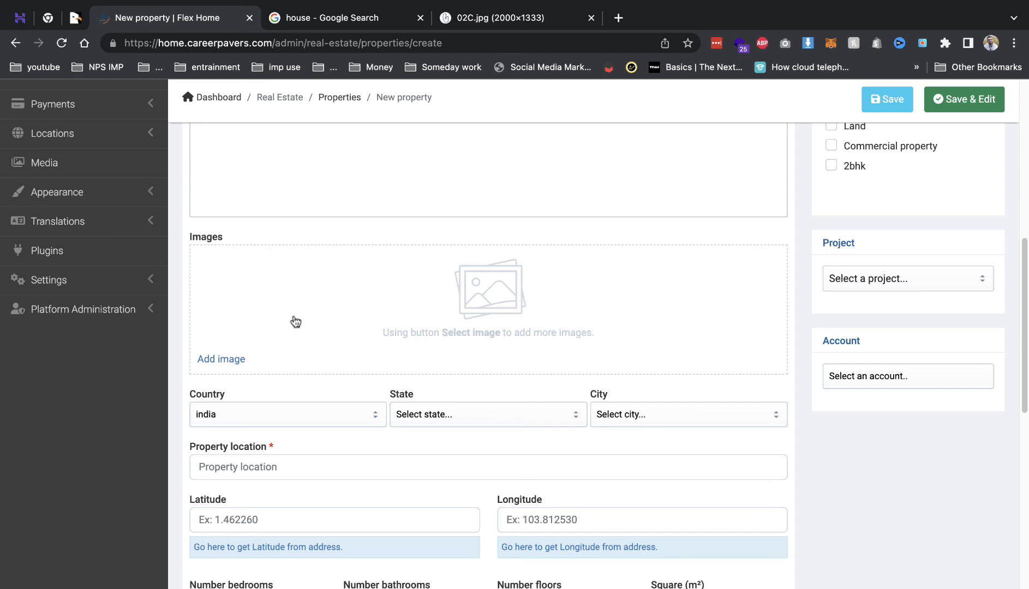
pyautogui.scroll(10, 294, 321)
pyautogui.click(69, 133)
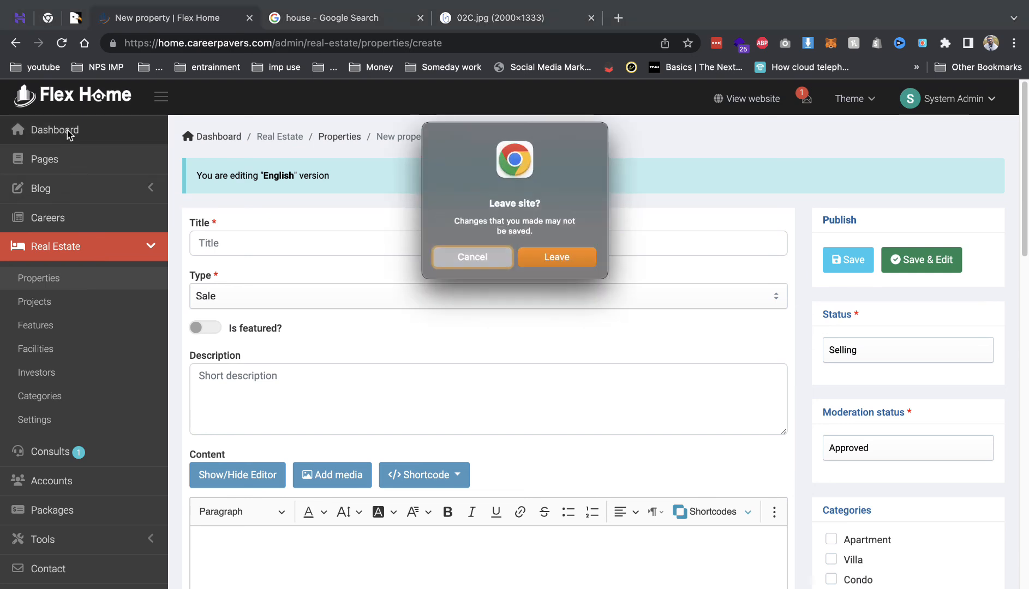
pyautogui.press('Return')
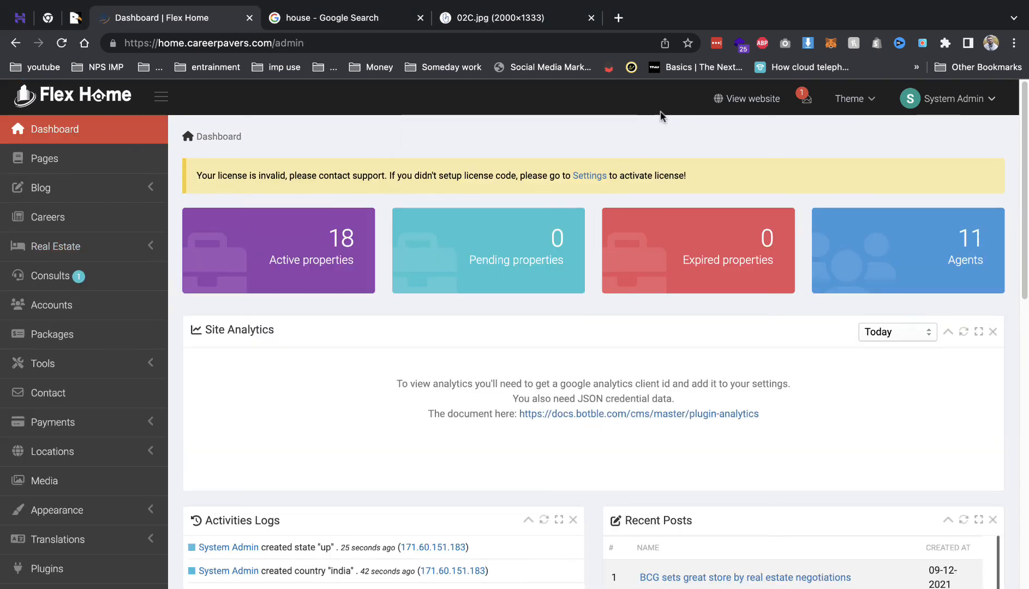
# Step: Open the public site via View website and close the 'Dashboard | Flex Home' tab
pyautogui.scroll(-5, 471, 174)
pyautogui.scroll(-10, 471, 178)
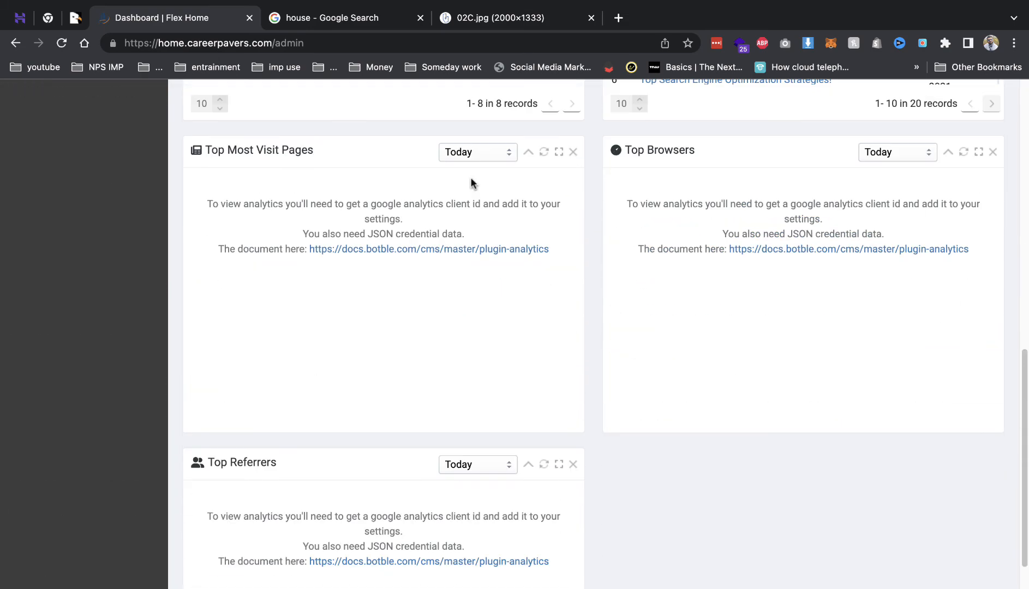
pyautogui.scroll(15, 471, 175)
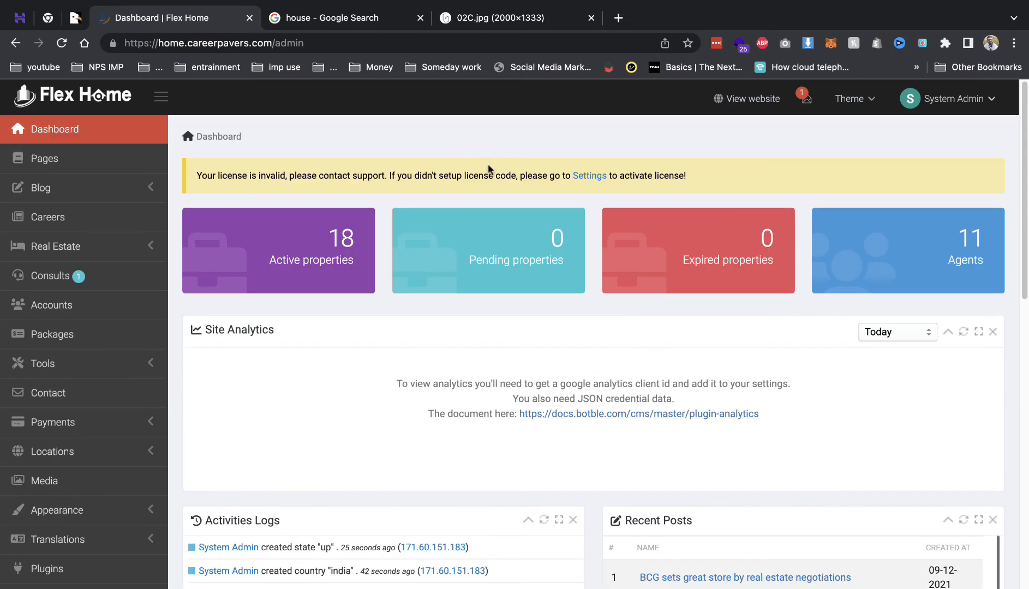
pyautogui.click(713, 109)
pyautogui.click(249, 18)
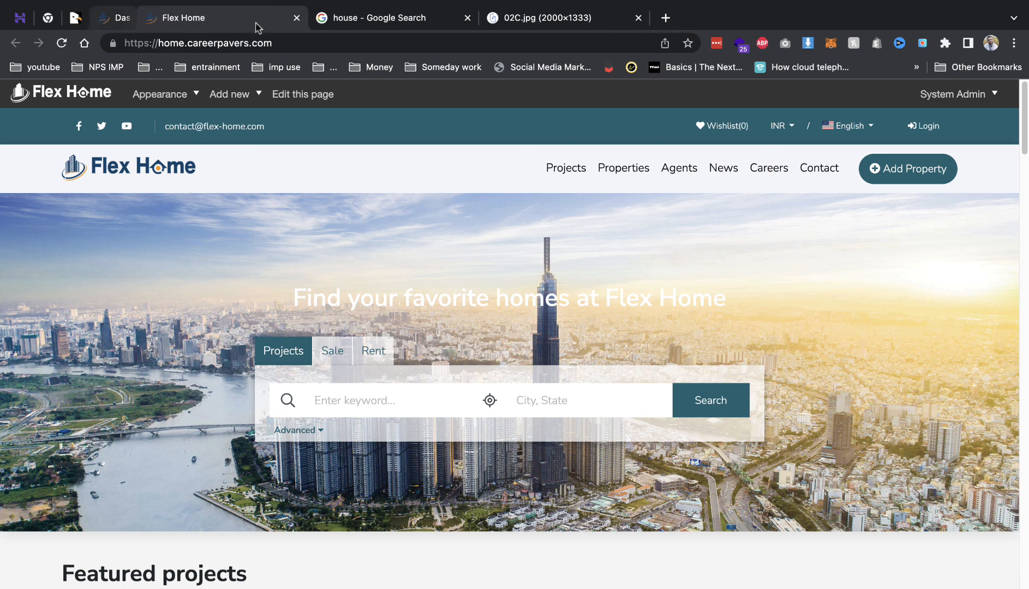